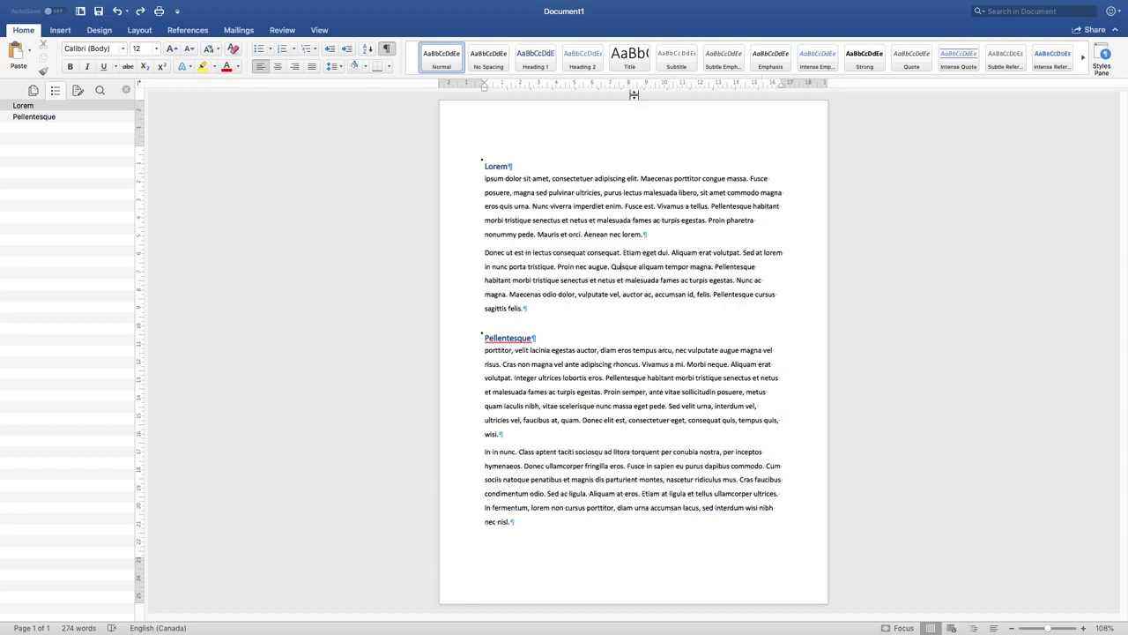
- Number the Lorem heading so it reads '1. Lorem'
click(497, 166)
double_click(496, 167)
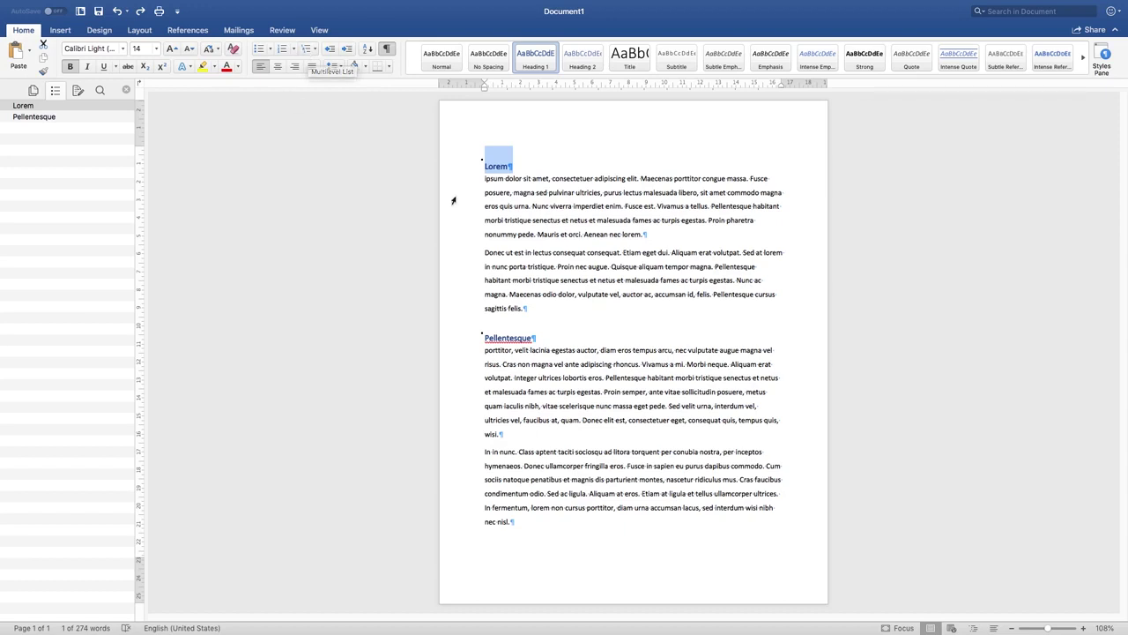
click(283, 49)
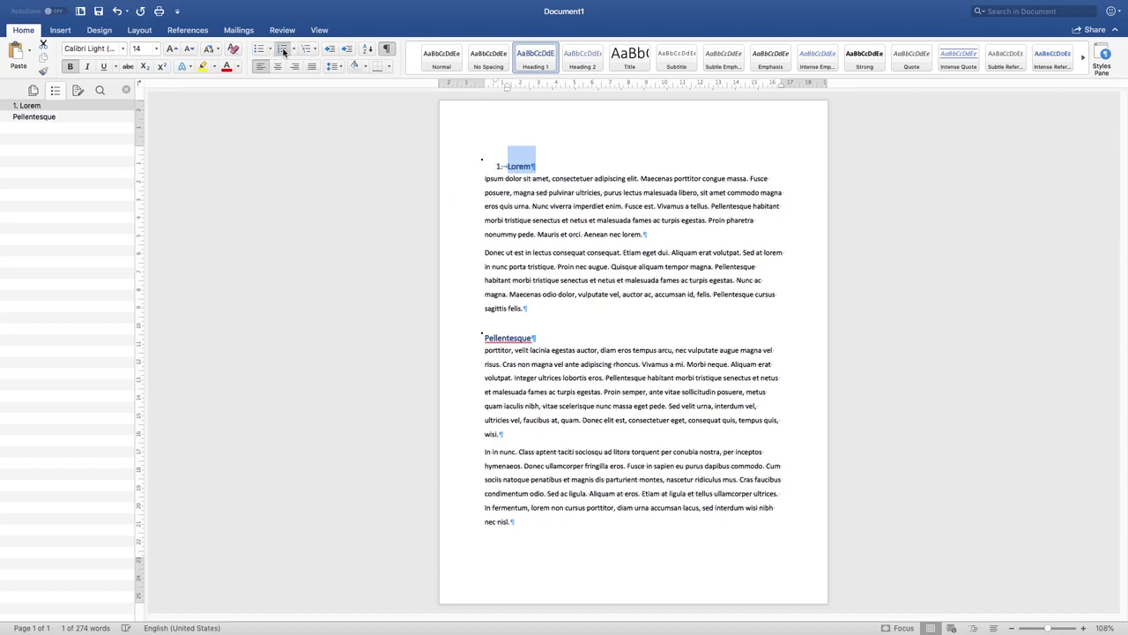
- Number the Pellentesque heading so it reads '2. Pellentesque'
click(555, 174)
double_click(519, 167)
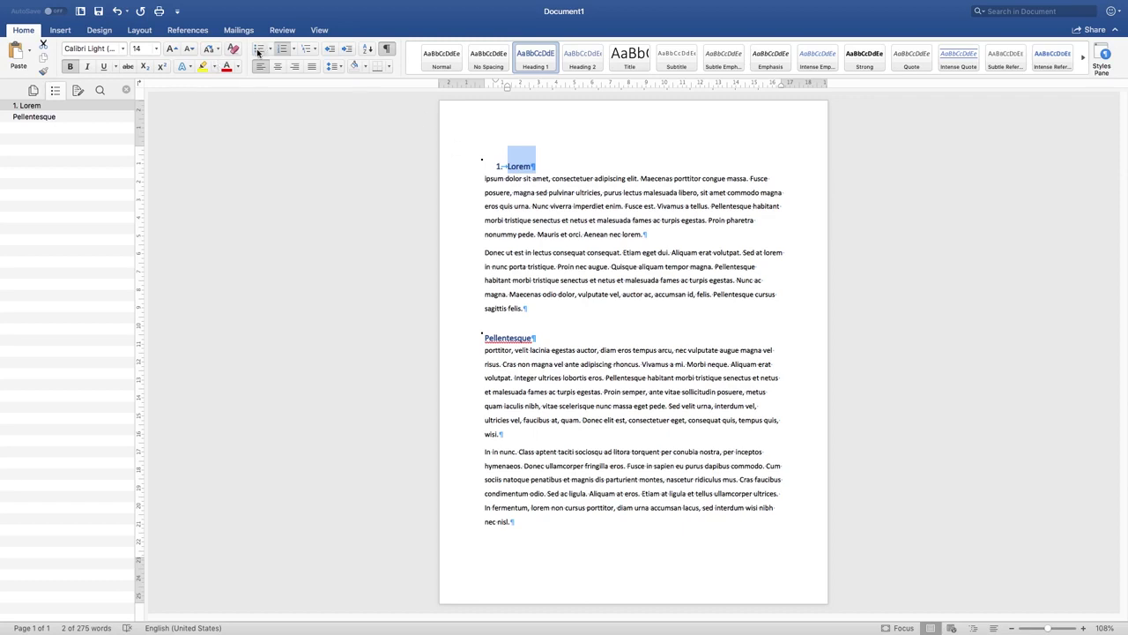
double_click(515, 340)
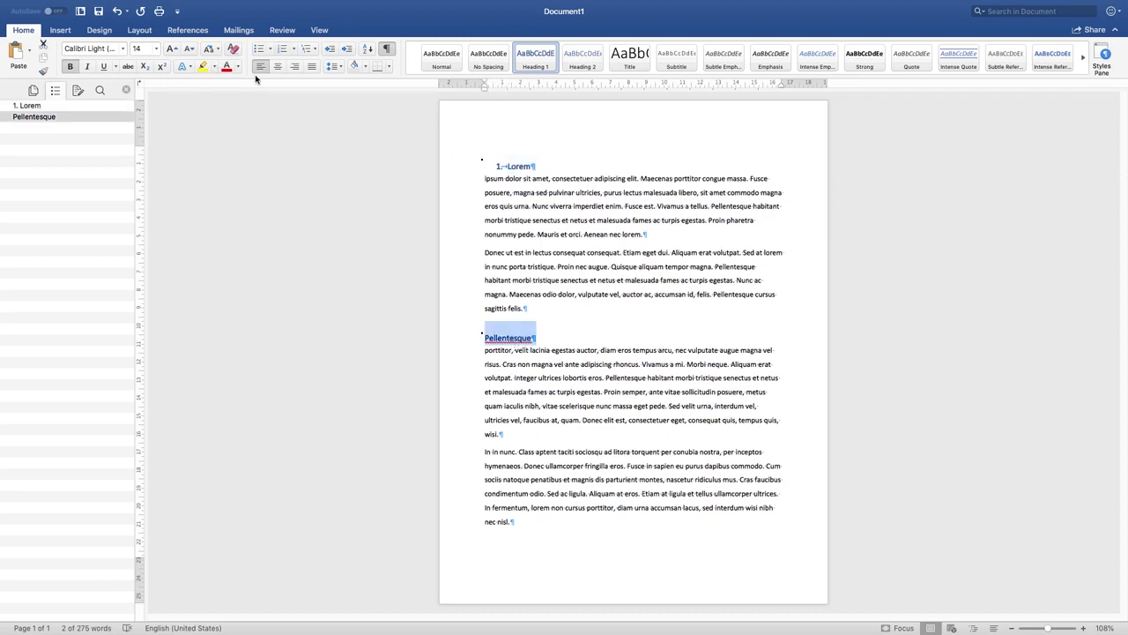
click(282, 50)
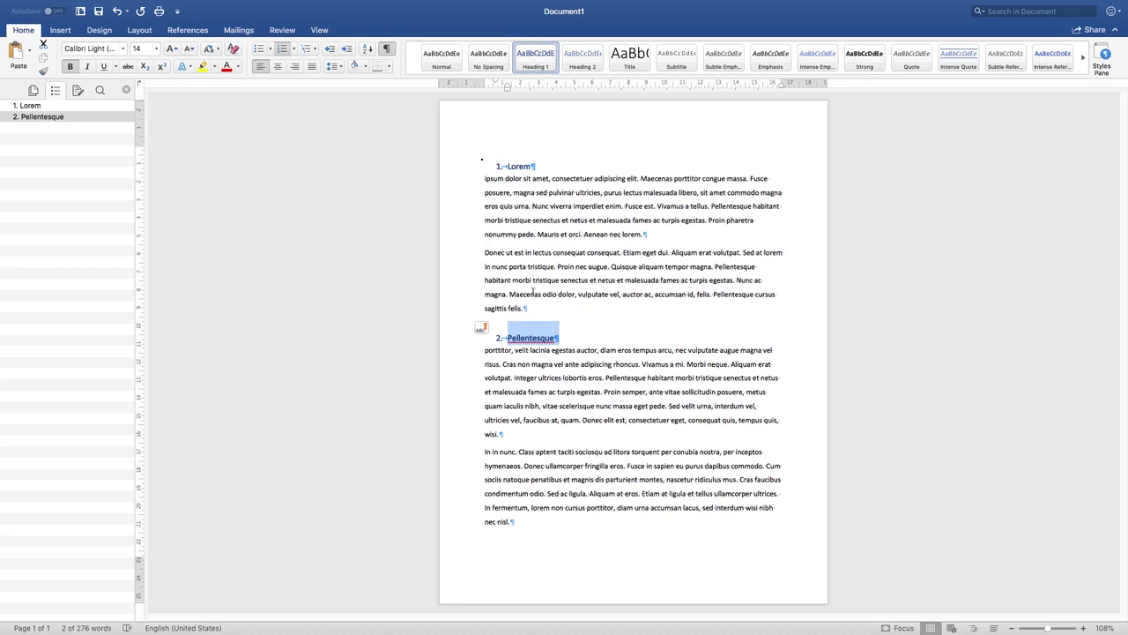
click(510, 338)
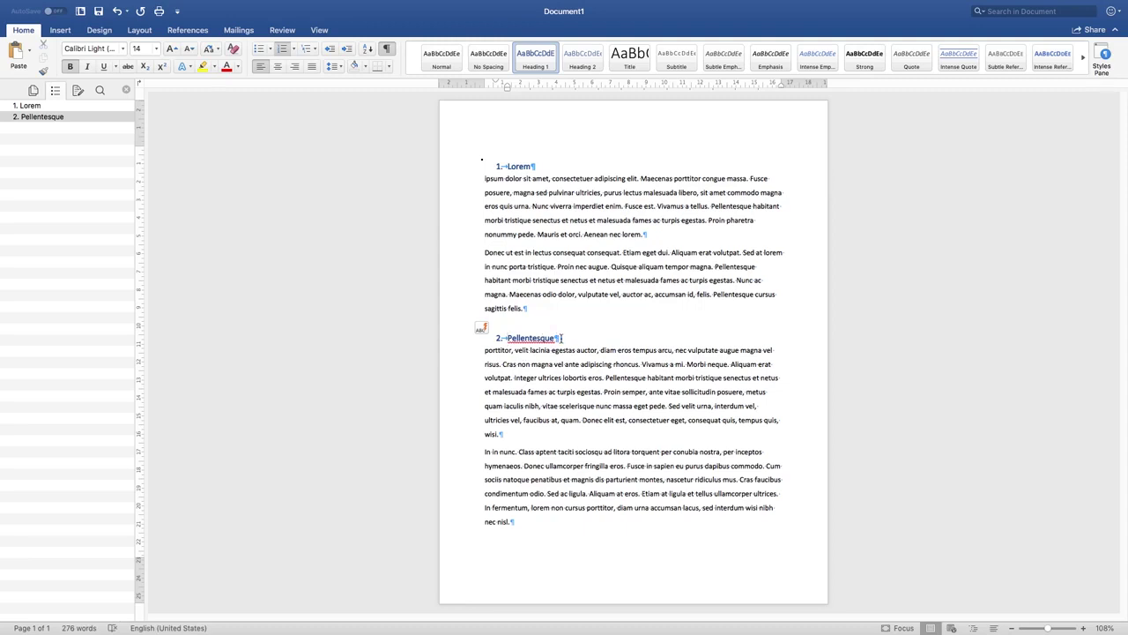
drag(560, 337, 498, 335)
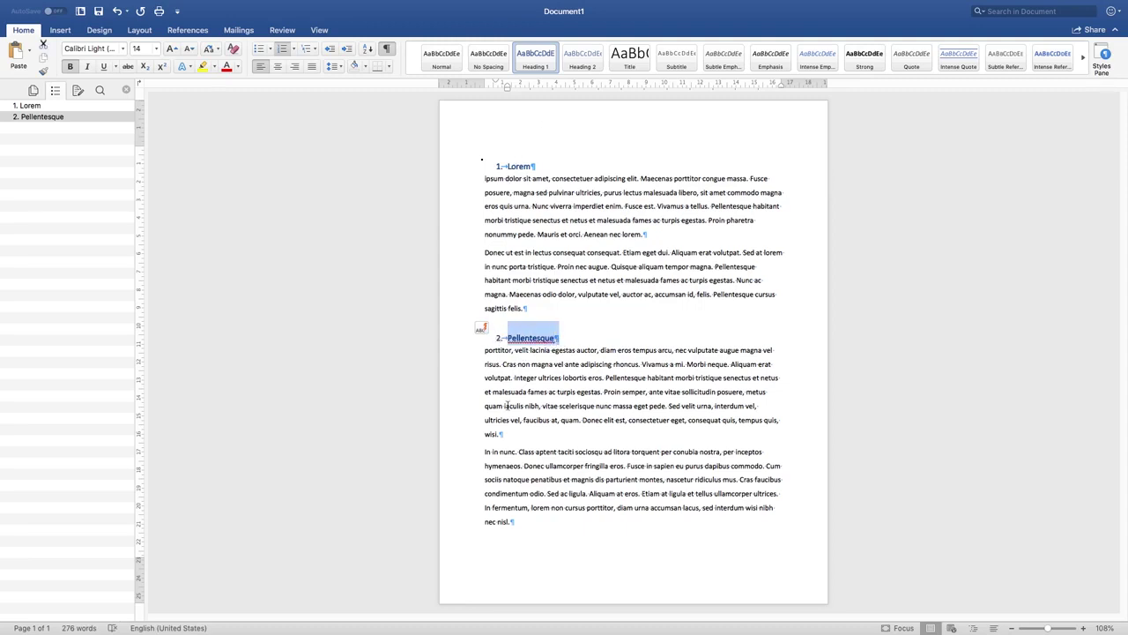
click(508, 337)
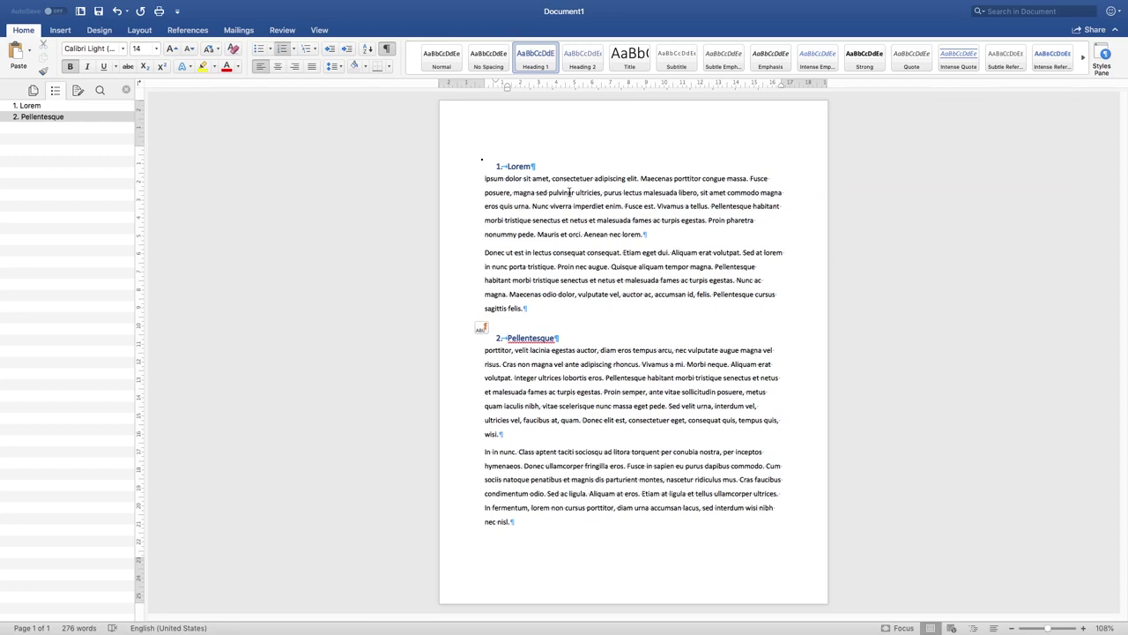
key(Tab)
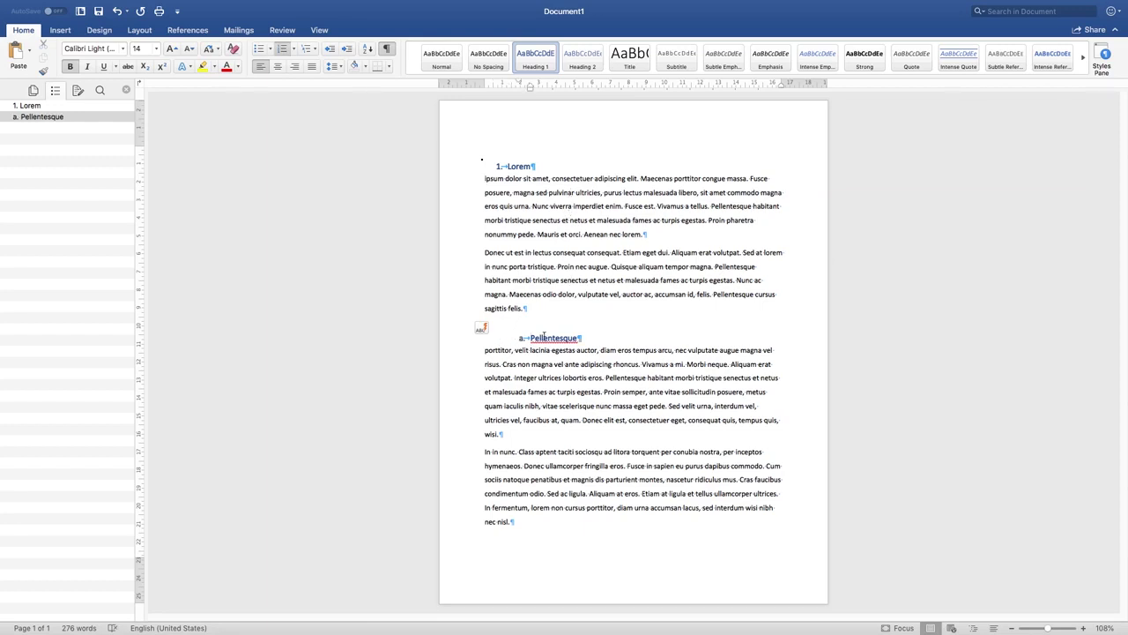
click(22, 117)
key(shift+Tab)
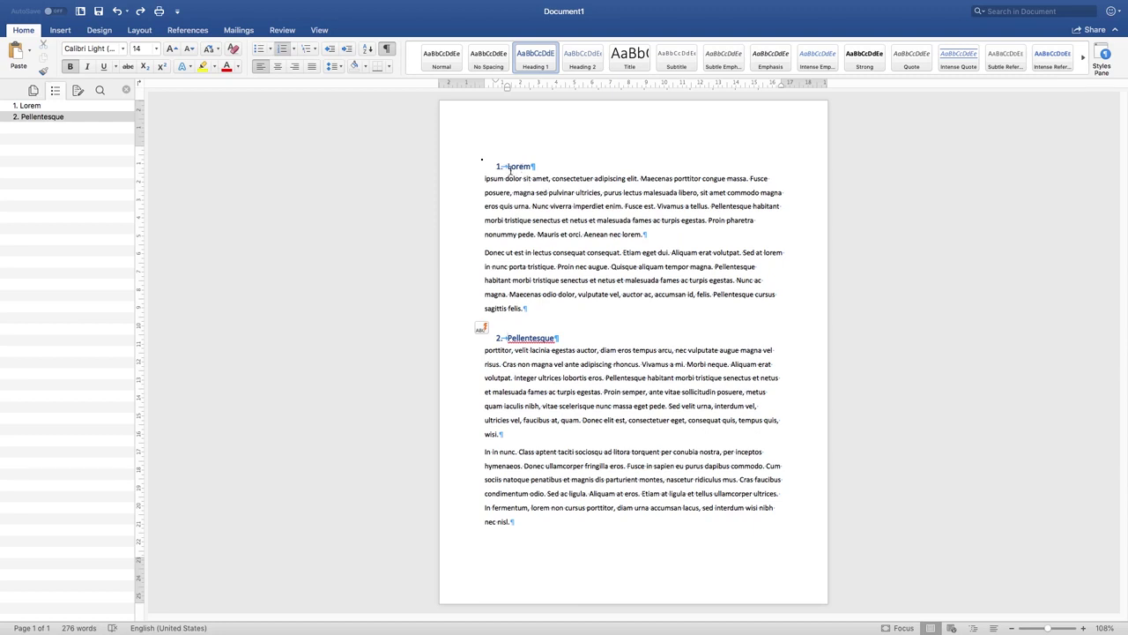
triple_click(518, 338)
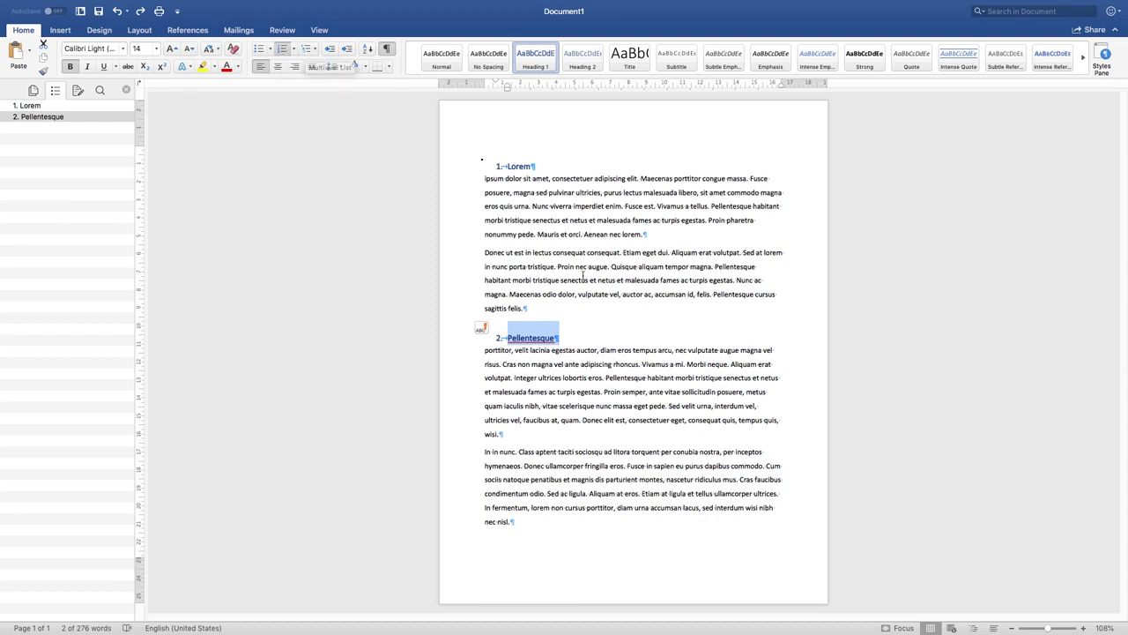
- Make Pellentesque a numbered Heading 2 and check the headings in the Navigation Pane
click(595, 64)
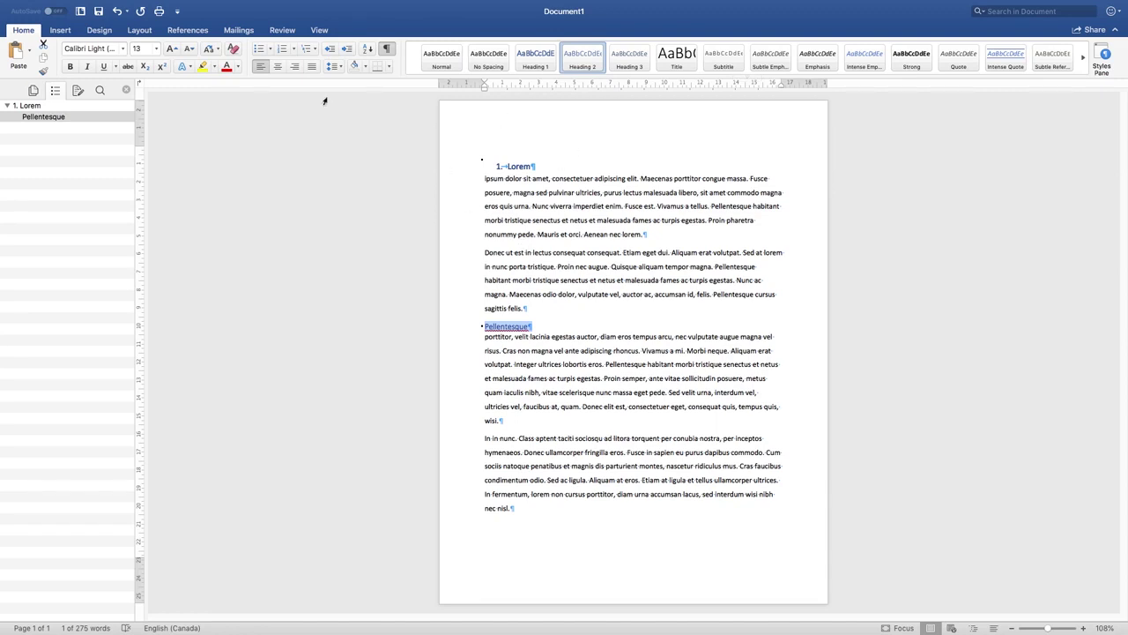
click(281, 50)
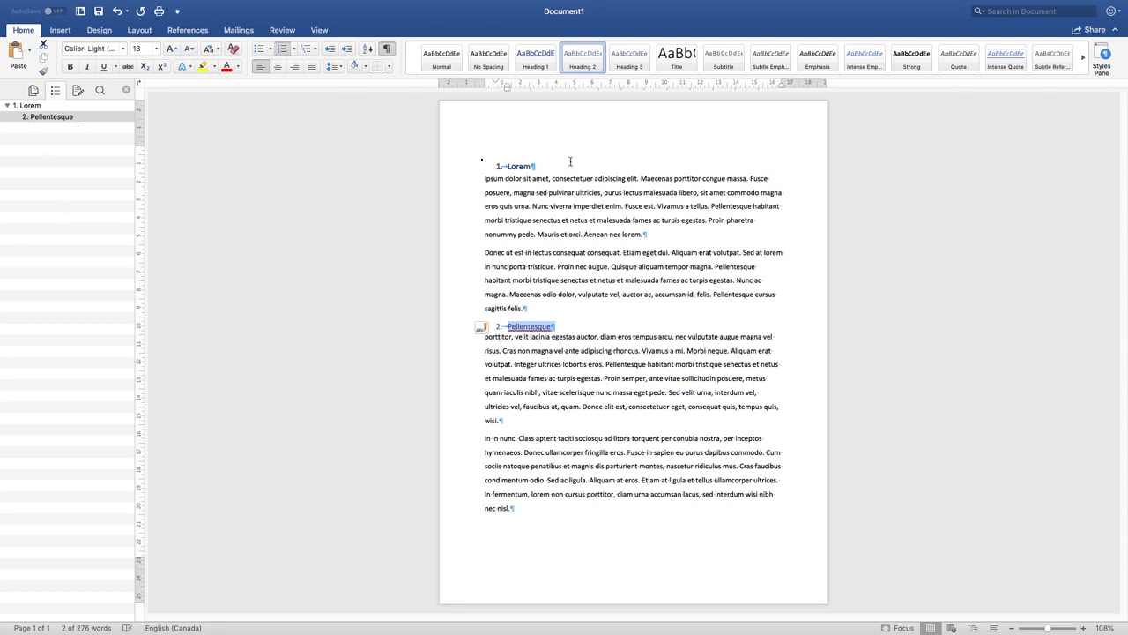
click(30, 106)
click(34, 117)
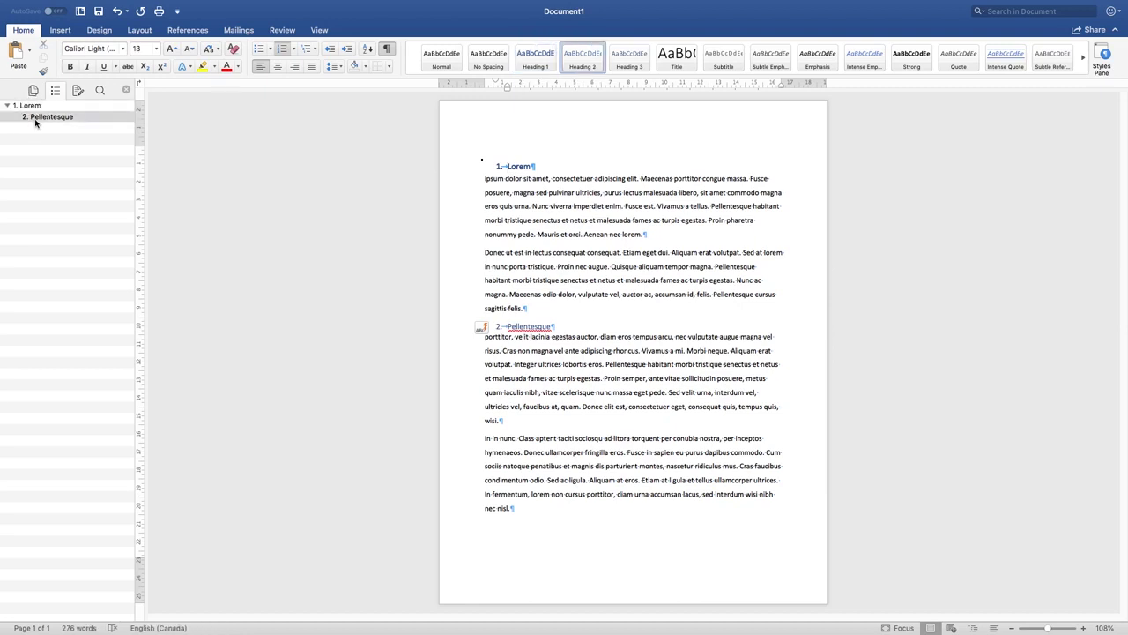
click(36, 144)
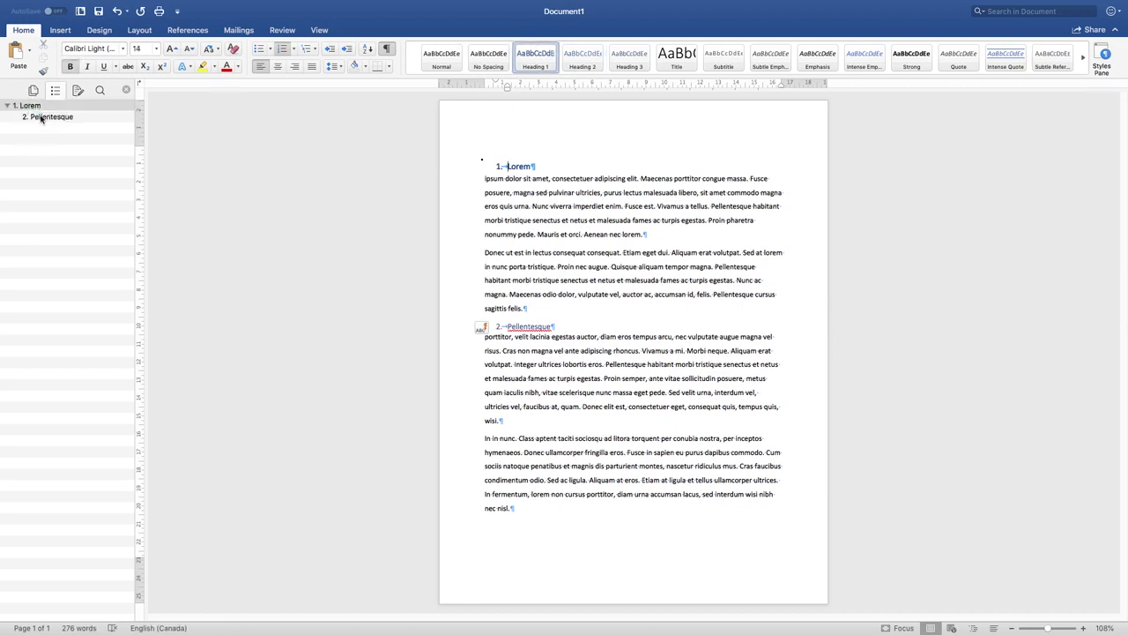
click(38, 118)
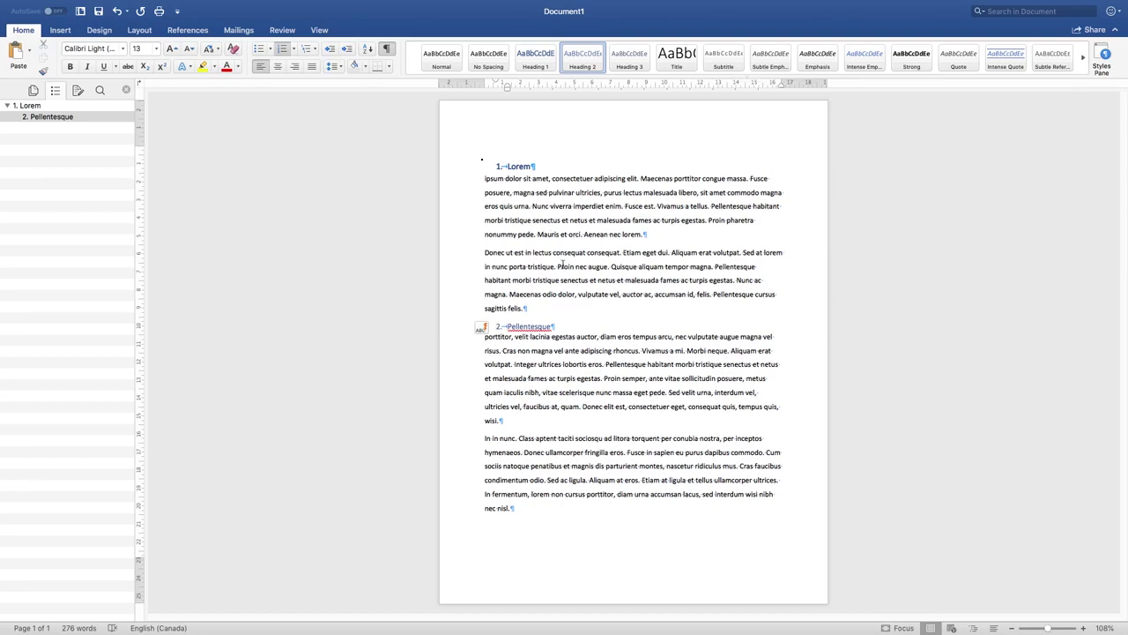
- Reapply plain Heading 1 to Pellentesque and Lorem, removing their numbering
double_click(536, 327)
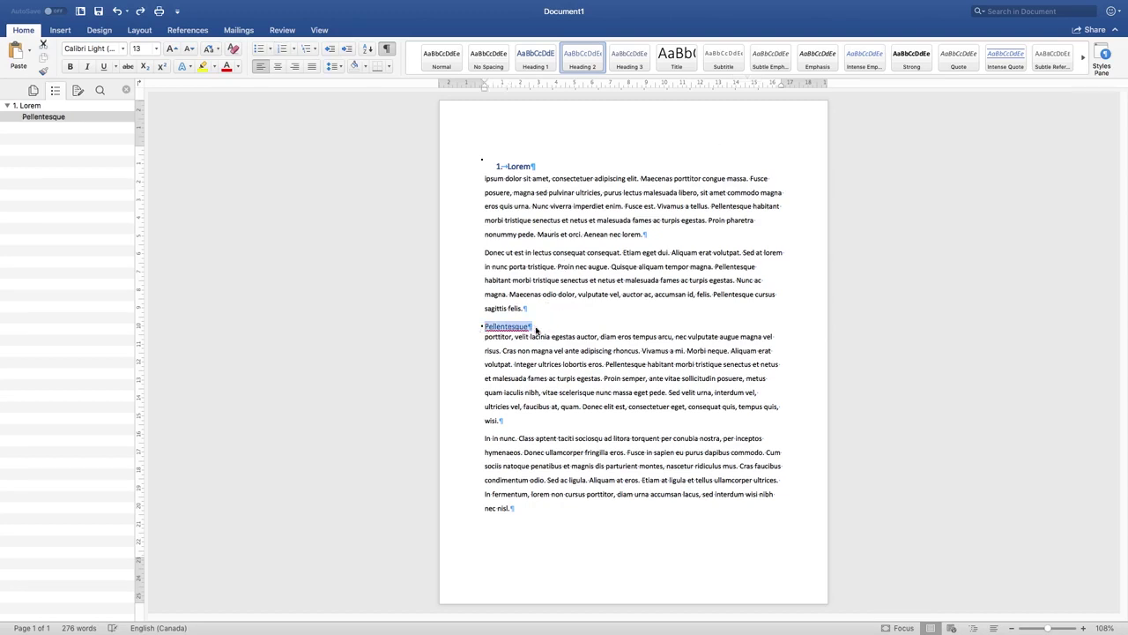
key(super+alt+1)
click(498, 166)
key(super+alt+1)
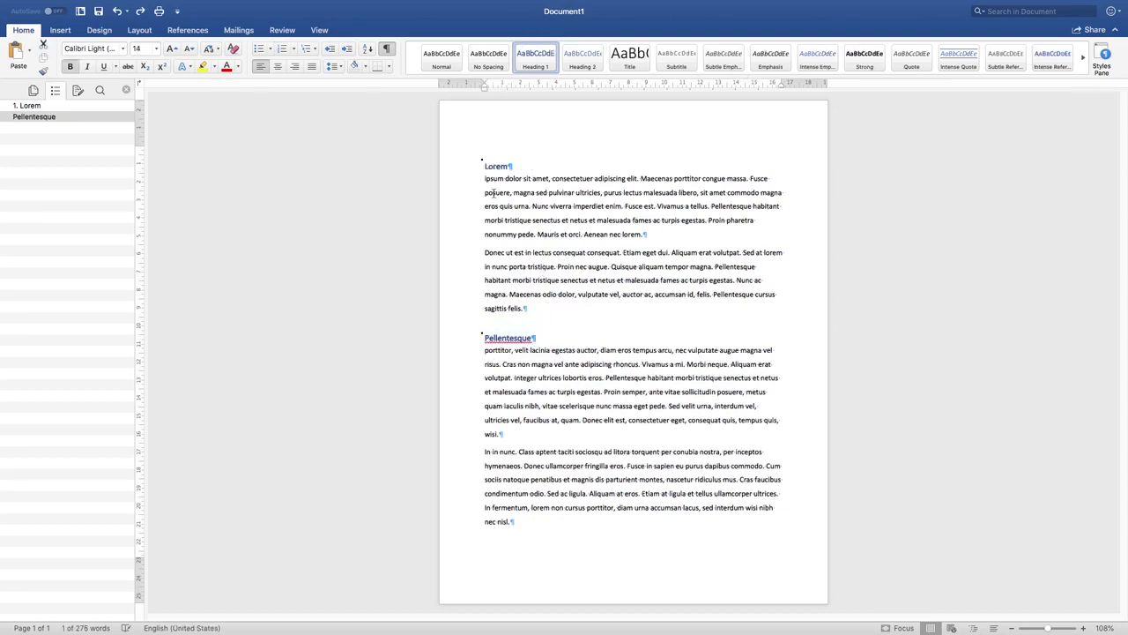
double_click(497, 165)
click(519, 178)
click(509, 166)
click(484, 165)
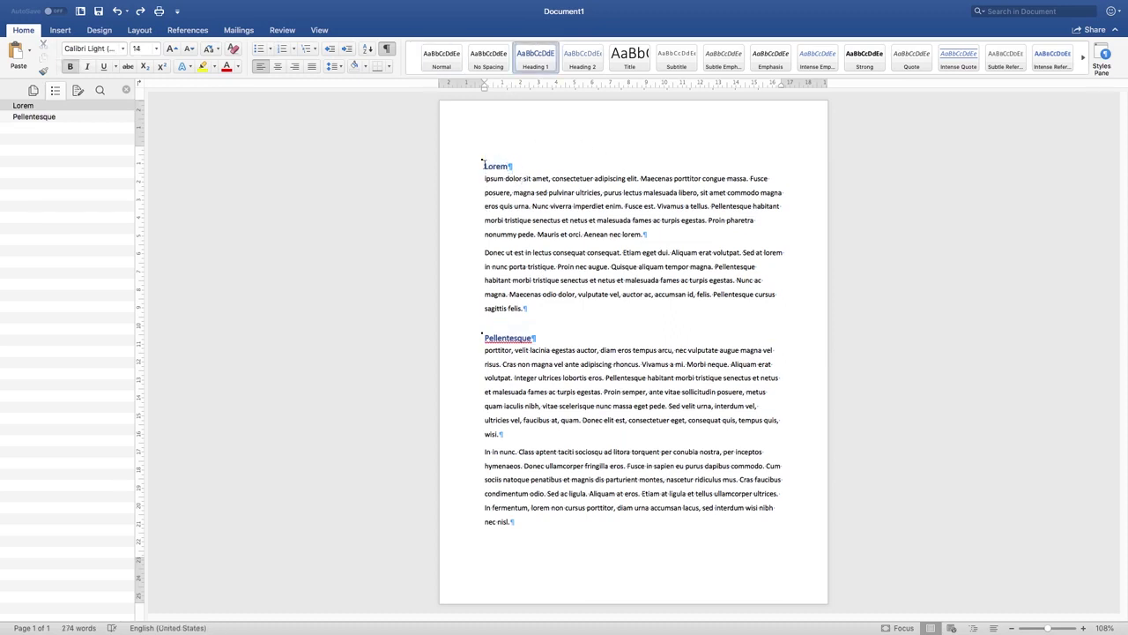
double_click(494, 166)
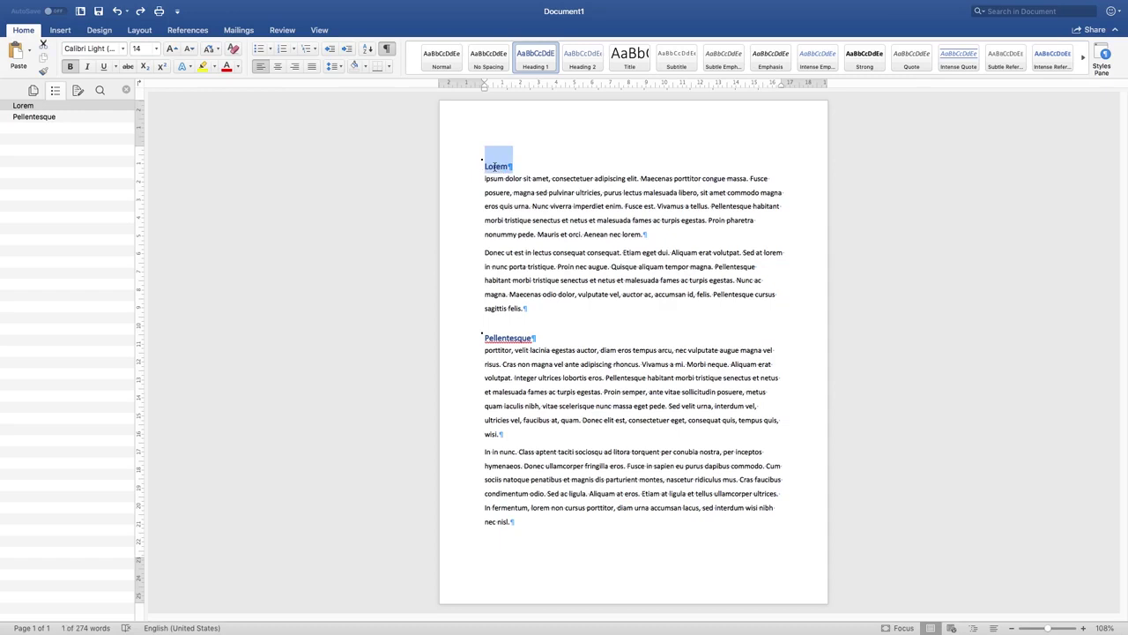
- Apply the '1 Heading 1 / 1.1 Heading 2' multilevel list so headings read '1 Lorem' and '2 Pellentesque'
click(314, 55)
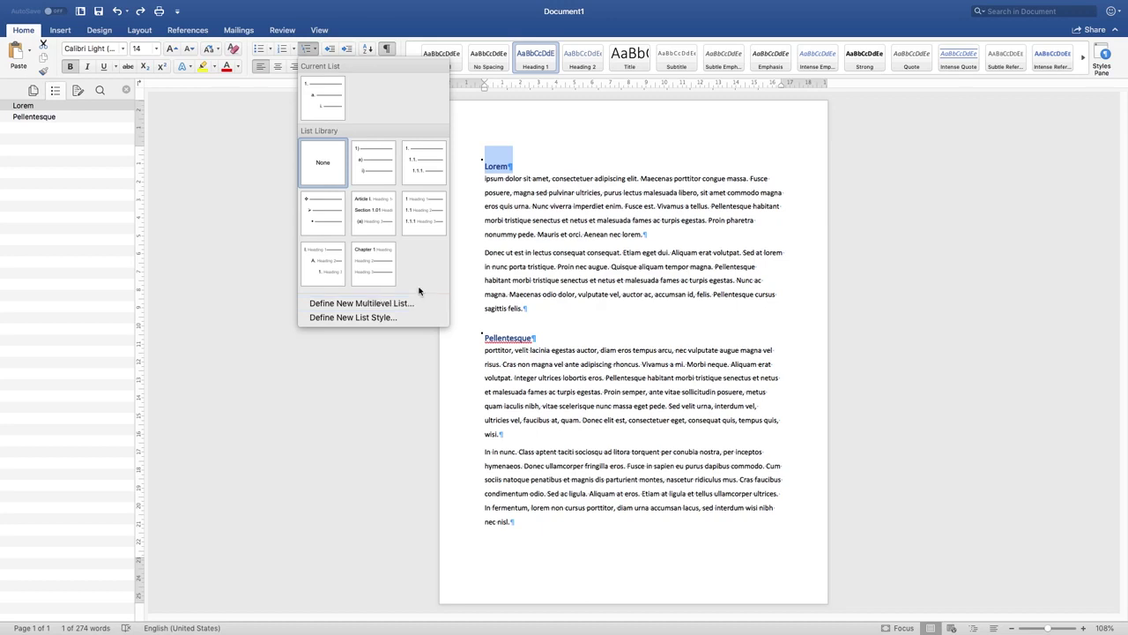
click(428, 232)
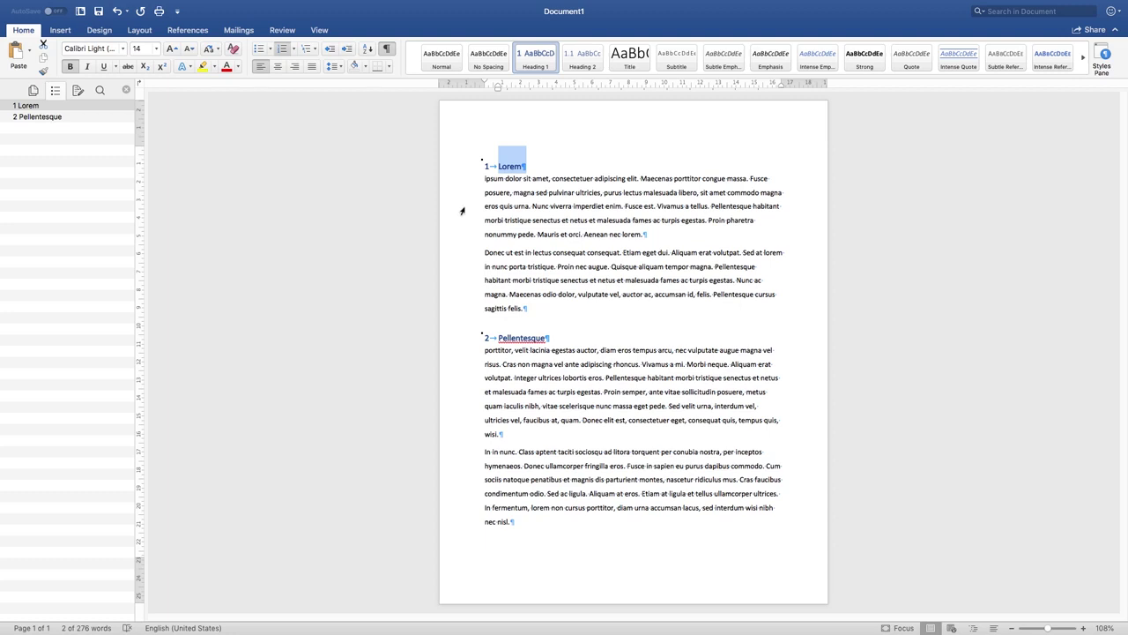
click(513, 339)
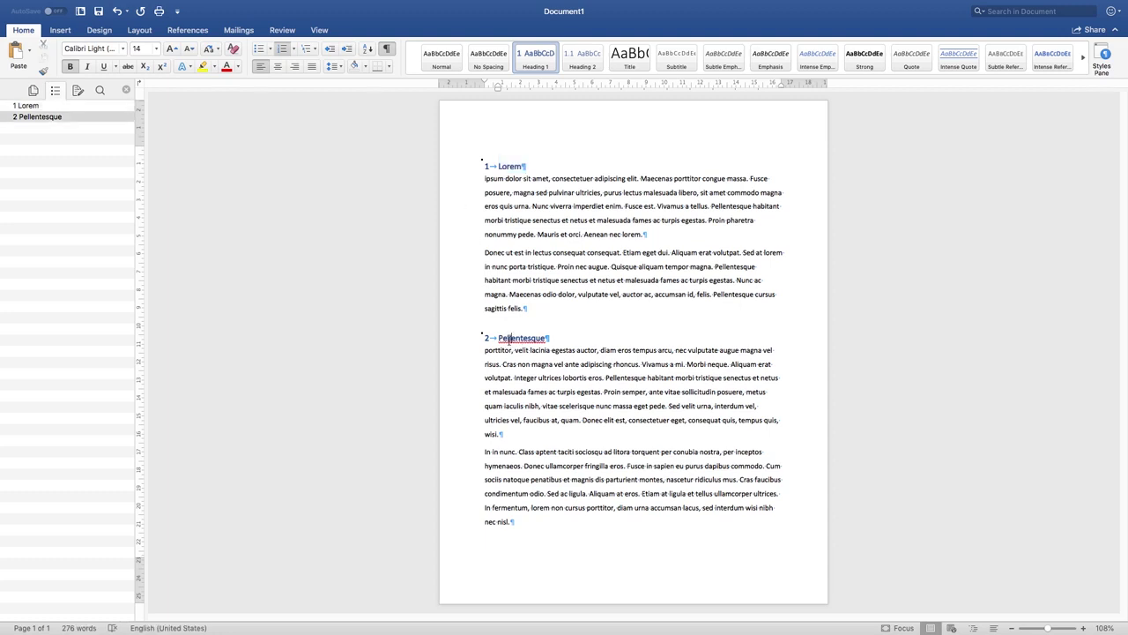
double_click(510, 167)
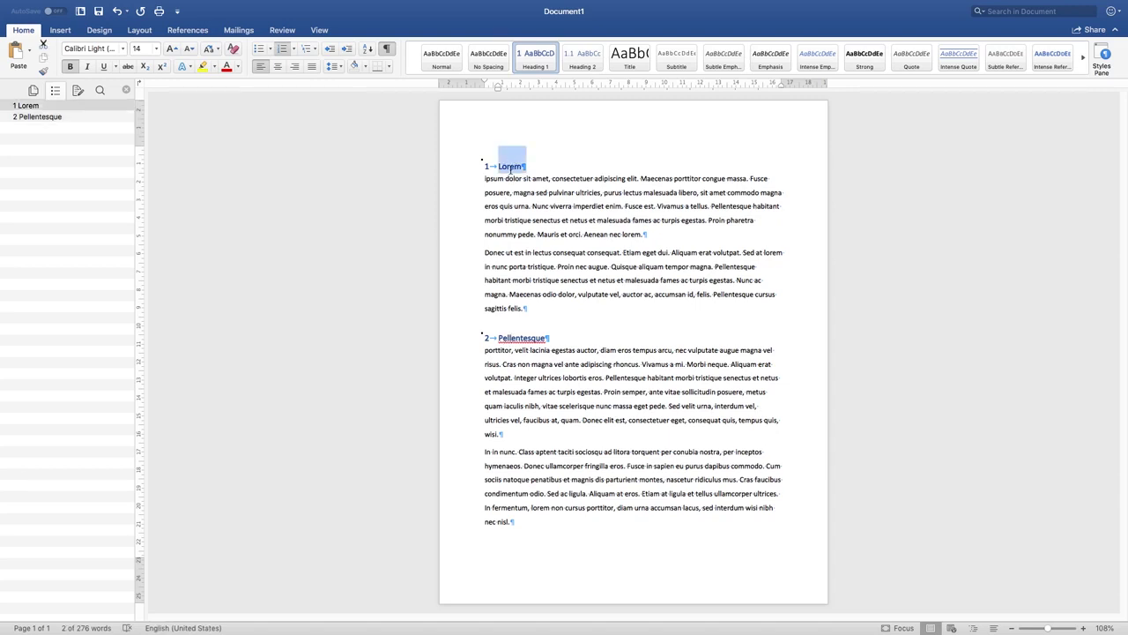
click(522, 338)
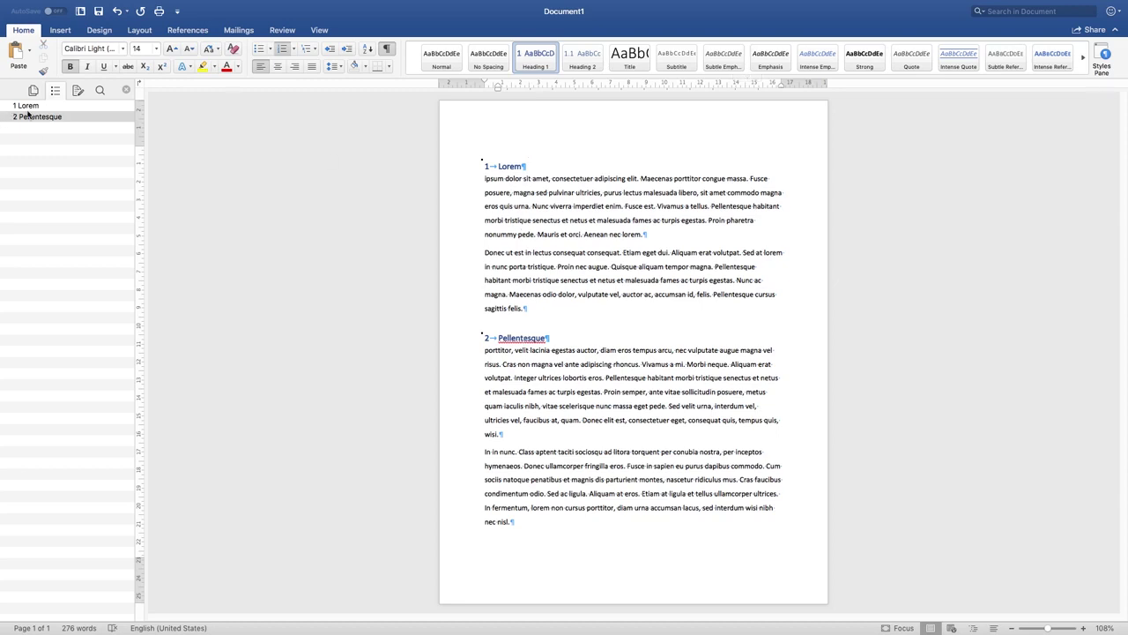
- Demote Pellentesque to subheading 1.1 and make its text bold
click(498, 338)
key(Tab)
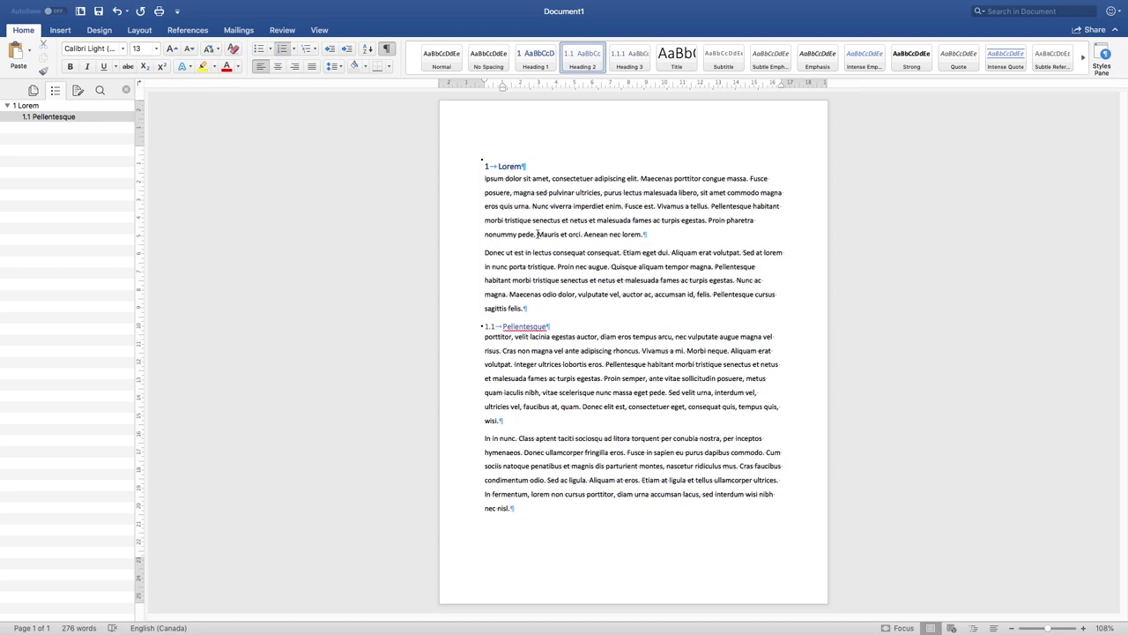
drag(552, 326, 489, 327)
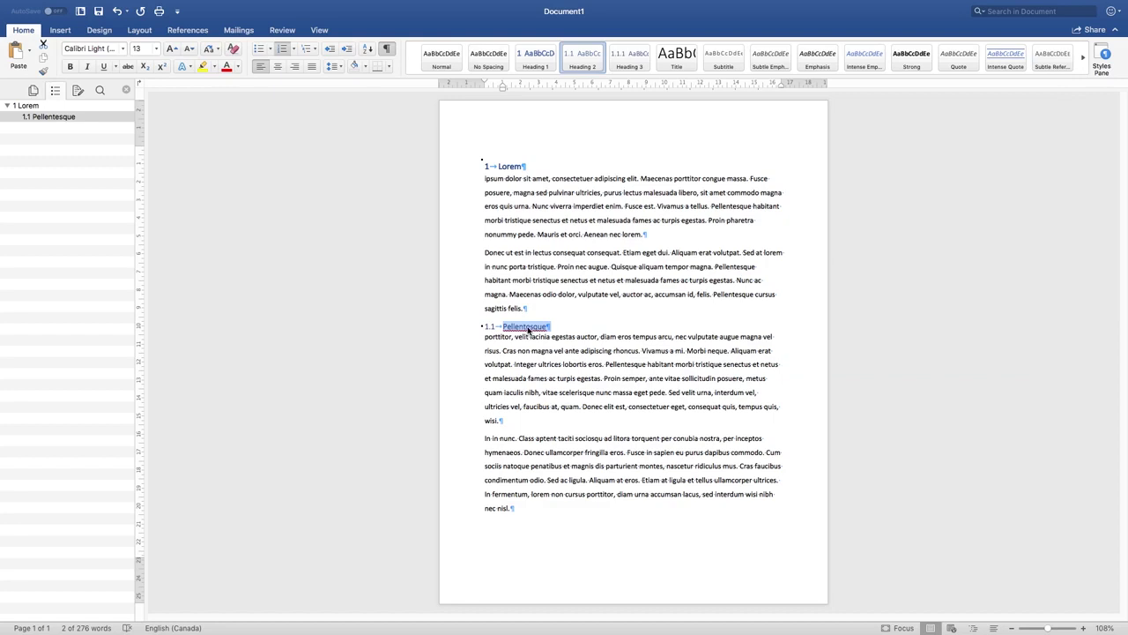
key(super+b)
click(71, 67)
click(72, 67)
click(71, 67)
click(72, 67)
click(71, 67)
click(72, 67)
- Update the Heading 2 style to match the bold Pellentesque heading
click(566, 328)
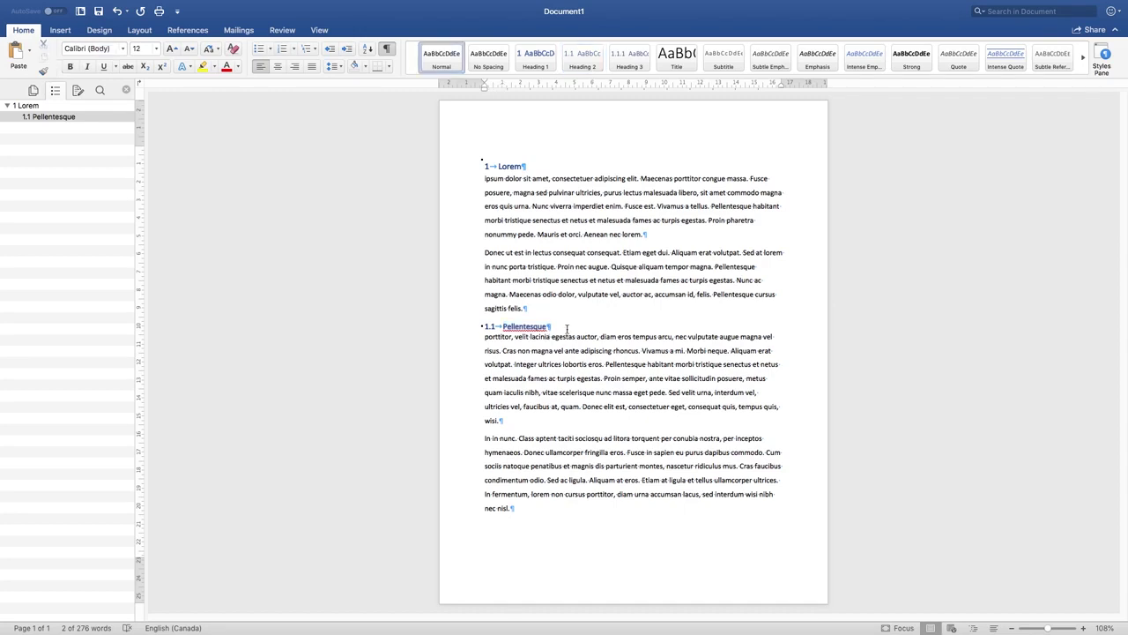
mouse_move(504, 329)
mouse_down()
mouse_move(567, 330)
mouse_move(505, 329)
mouse_up()
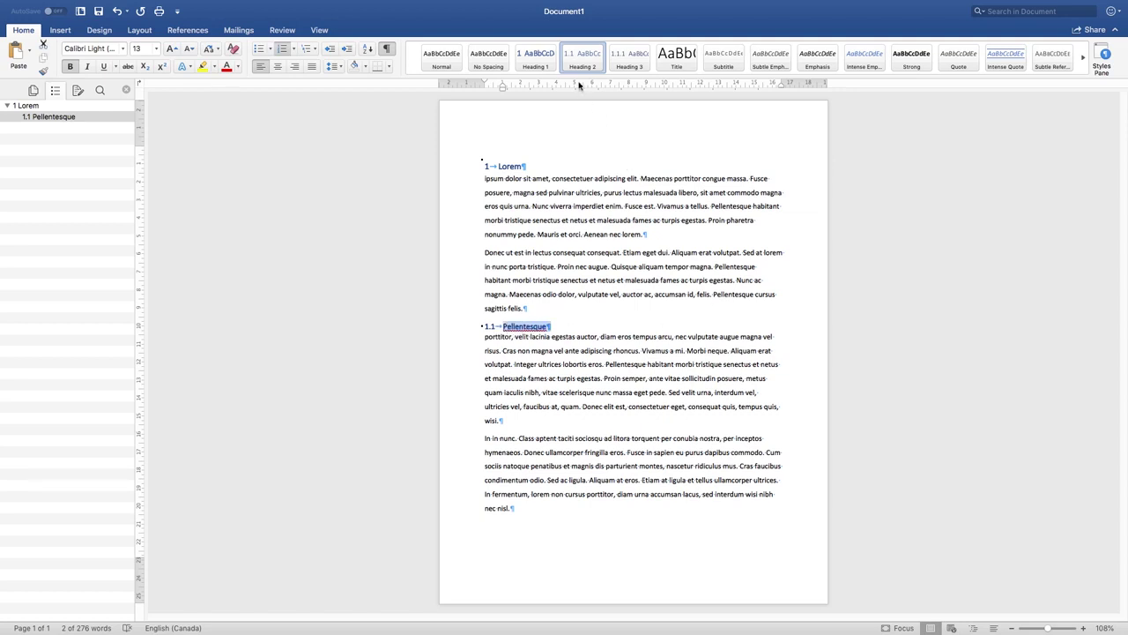
right_click(583, 61)
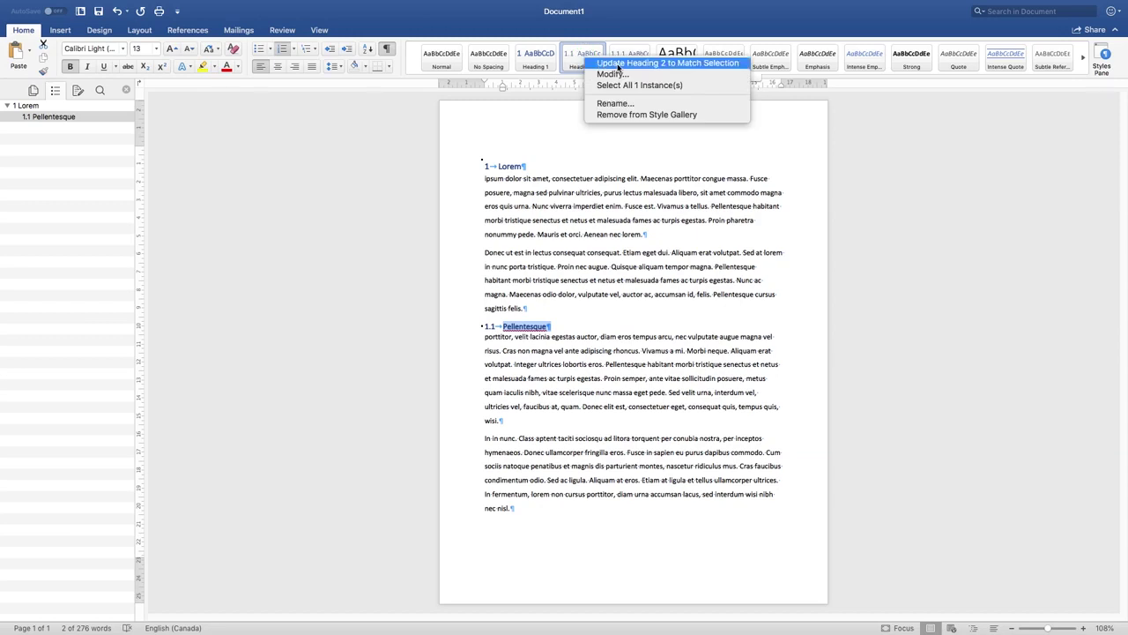
click(617, 63)
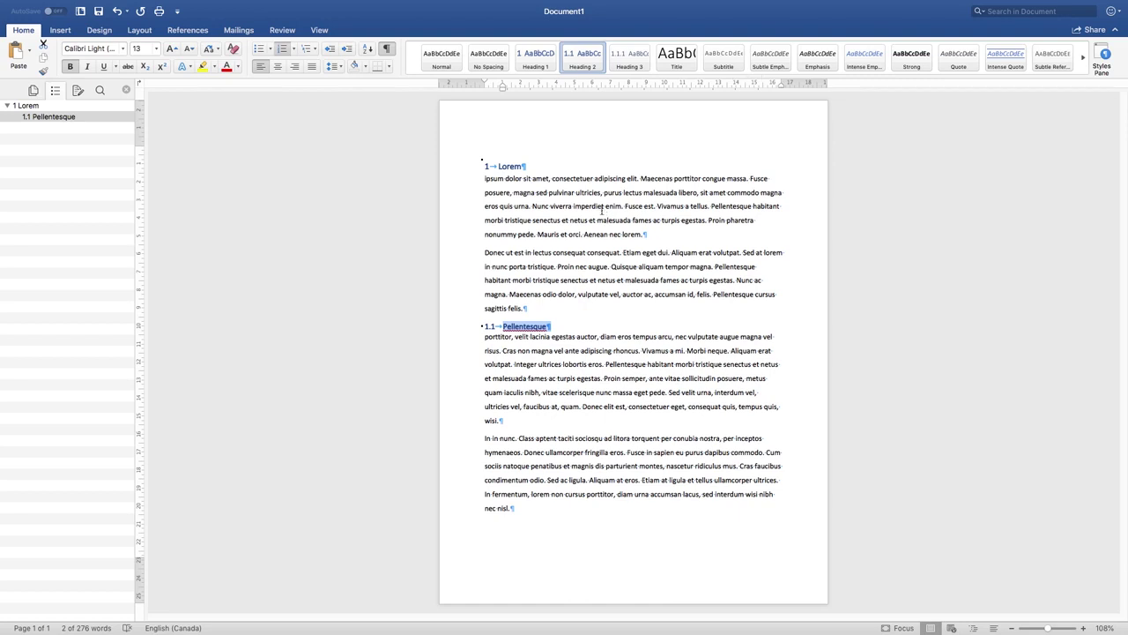
- Add a new line after 'wisi.' holding a copy of the word 'aptent'
click(516, 426)
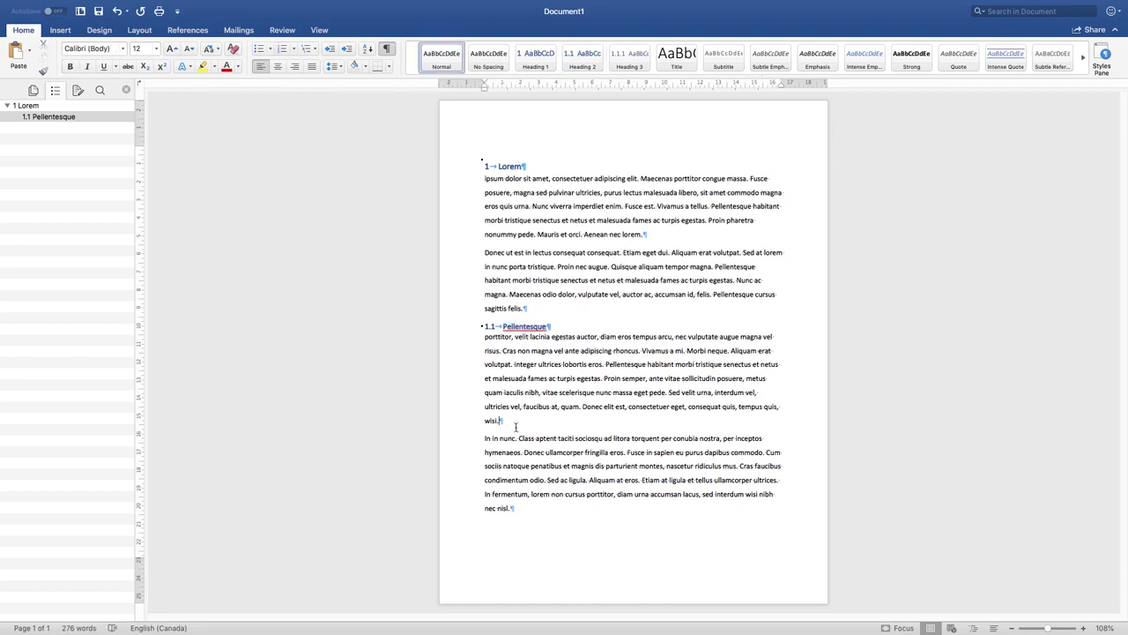
key(Return)
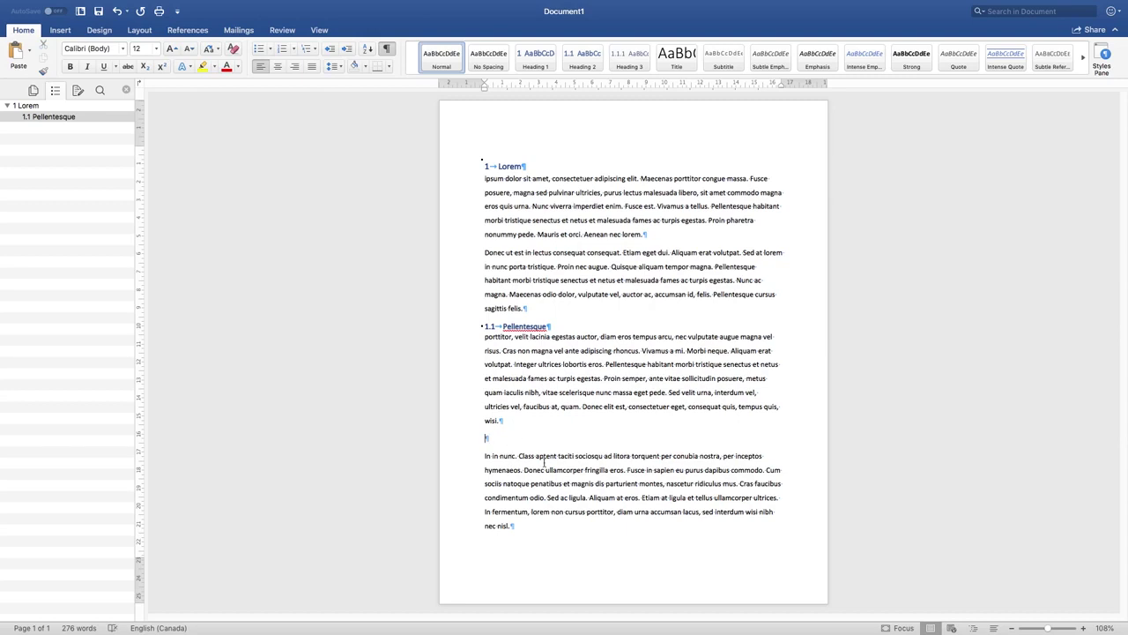
double_click(526, 456)
triple_click(539, 455)
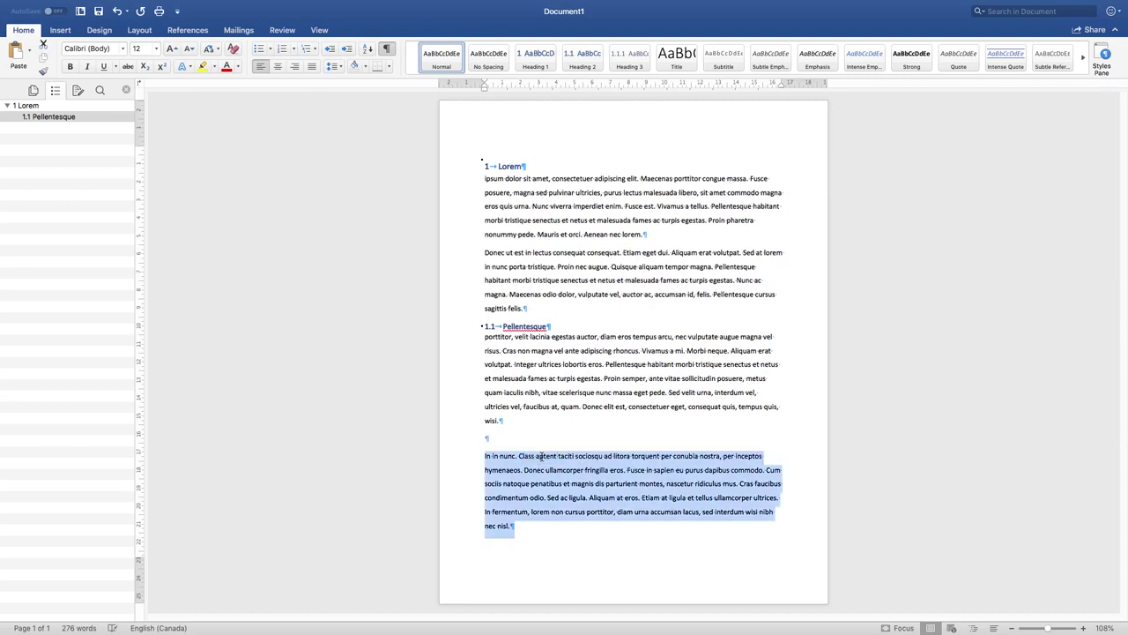
double_click(546, 456)
drag(546, 456, 487, 438)
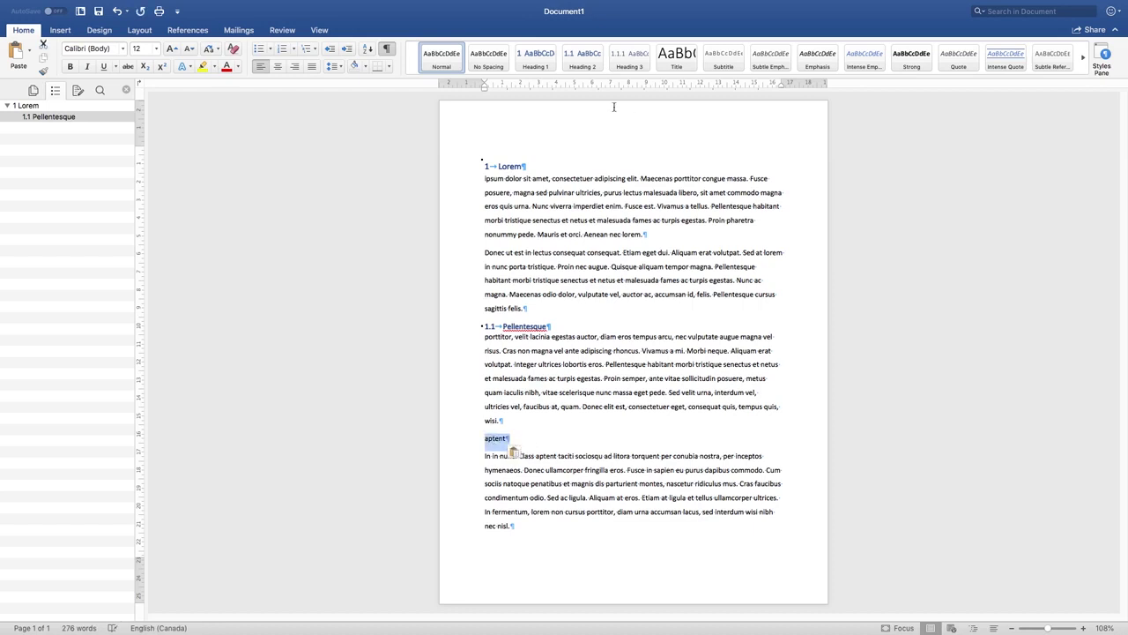
- Style the aptent line as Heading 3
click(628, 55)
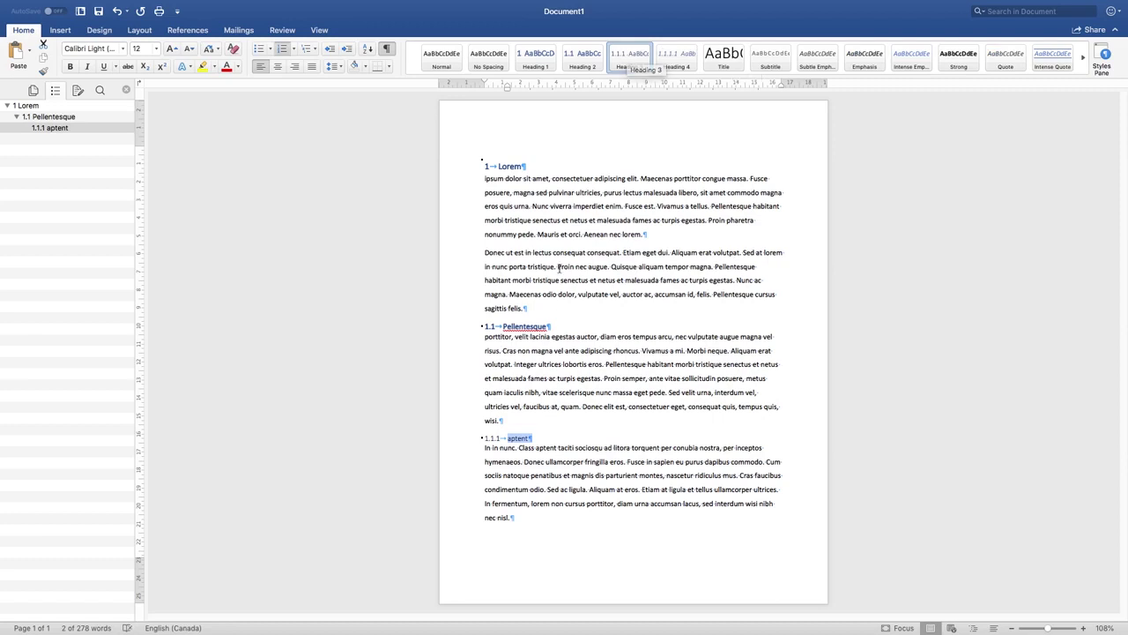
double_click(526, 327)
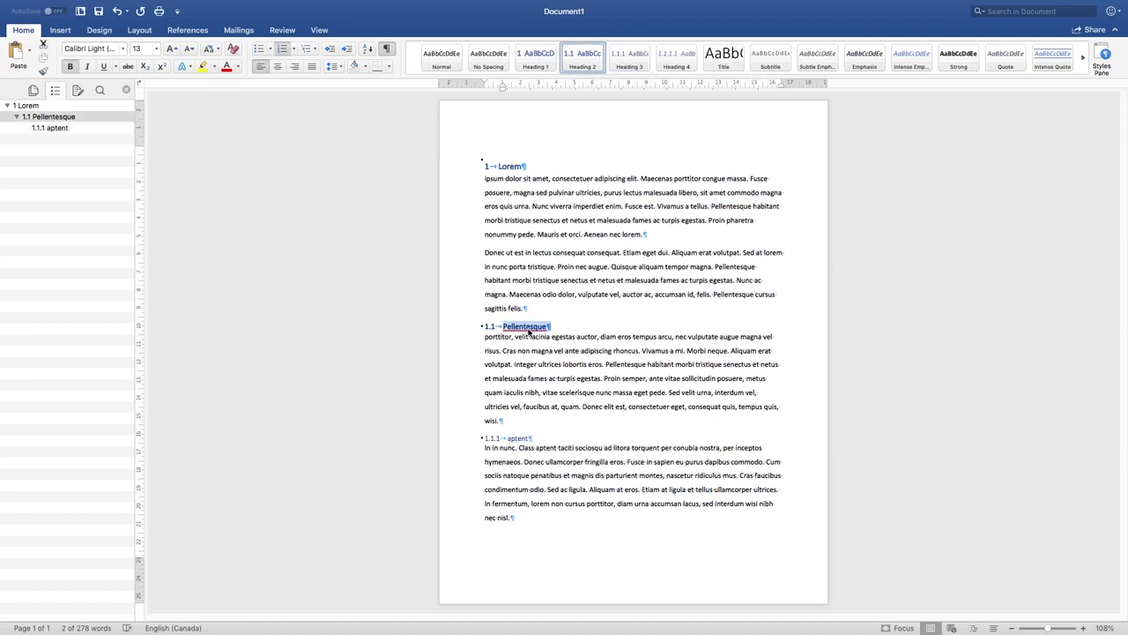
double_click(520, 437)
key(super+alt+2)
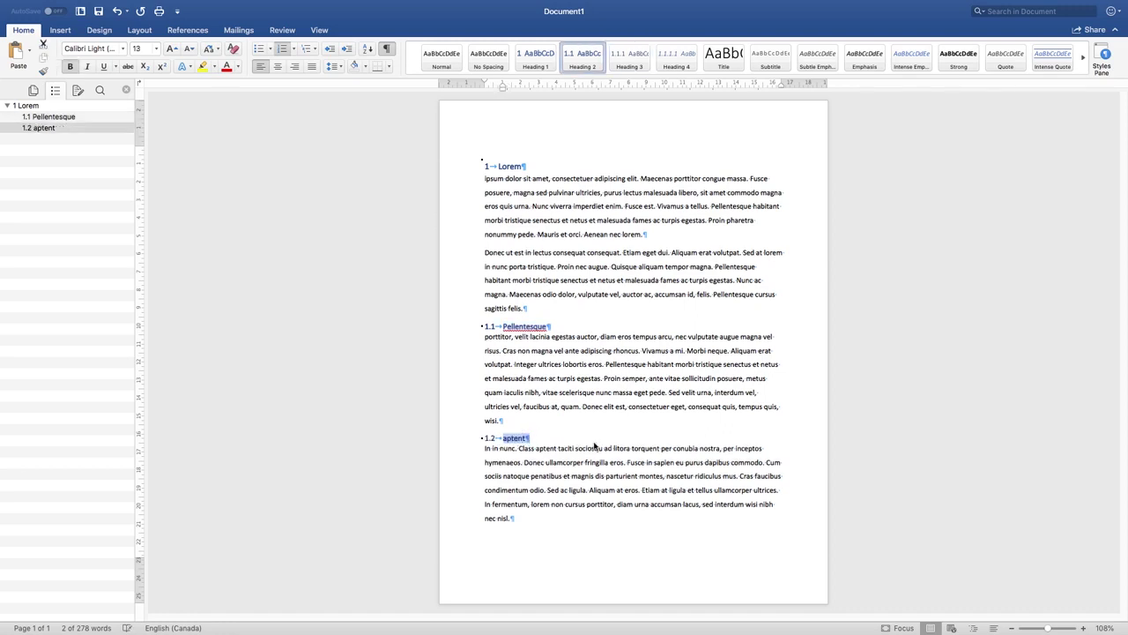
right_click(640, 59)
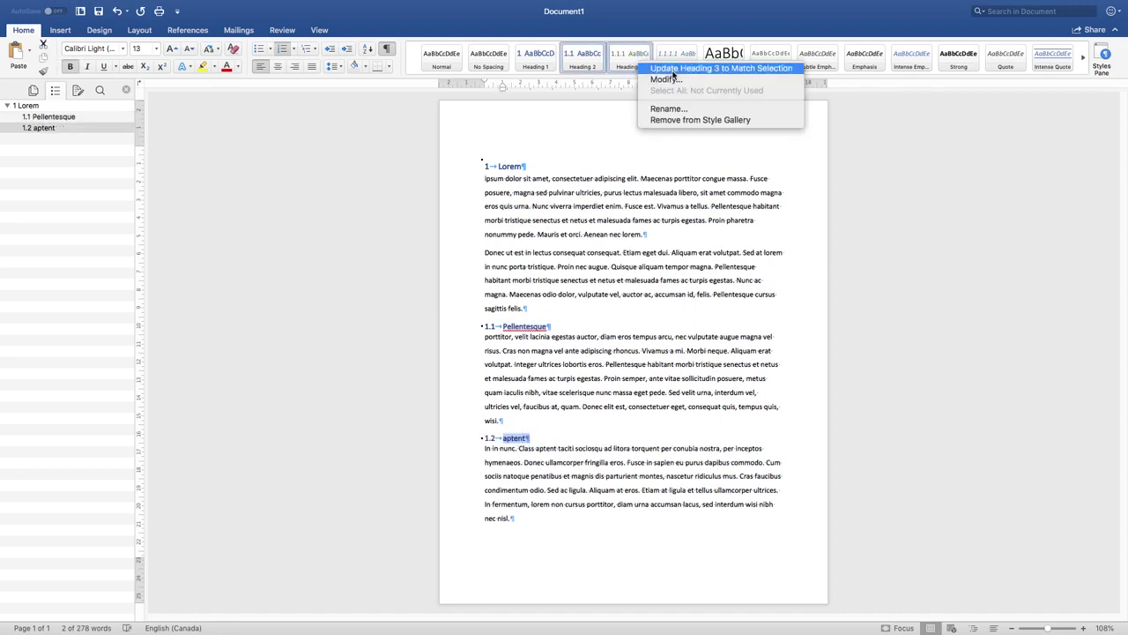
click(672, 76)
key(super+alt+3)
key(super+alt+2)
click(627, 61)
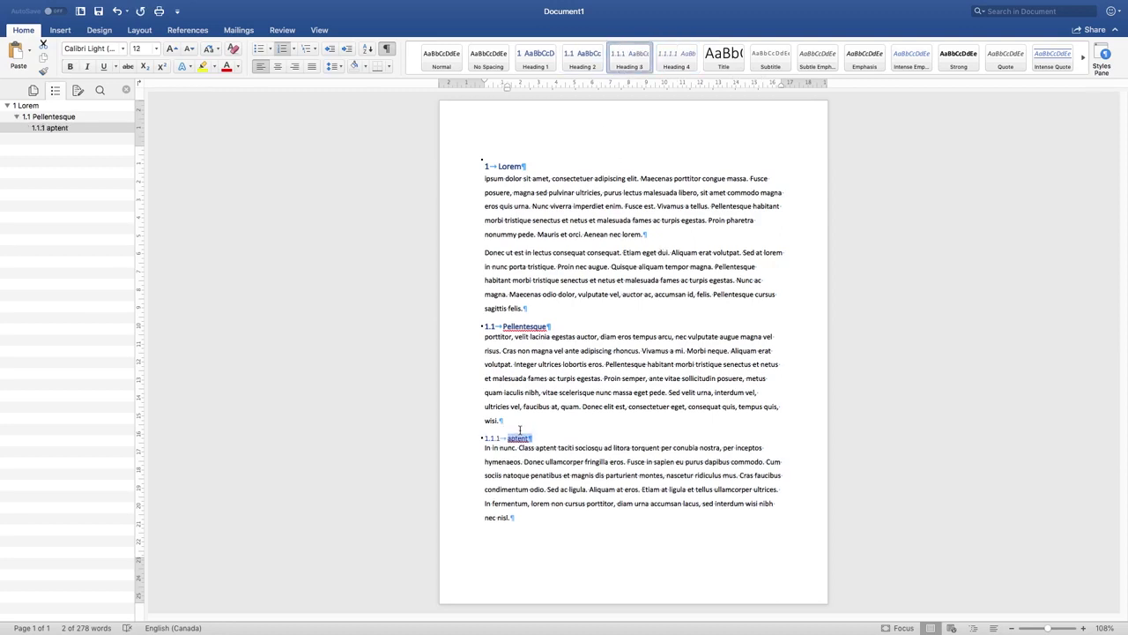
- Update the Heading 3 style to match the bold aptent heading
double_click(524, 326)
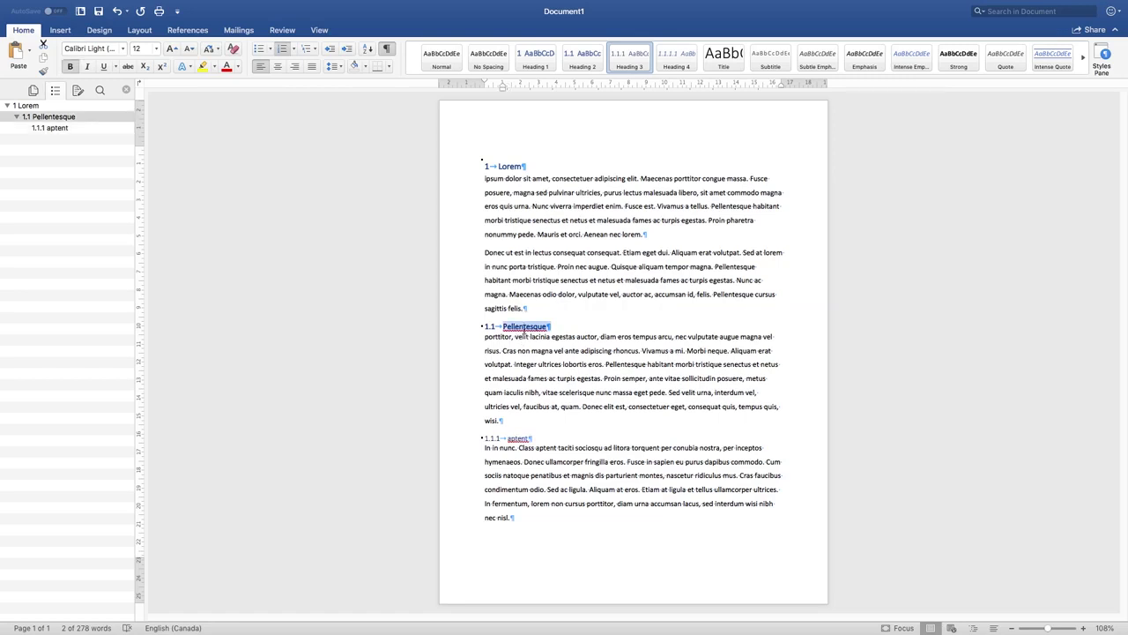
click(524, 326)
double_click(523, 326)
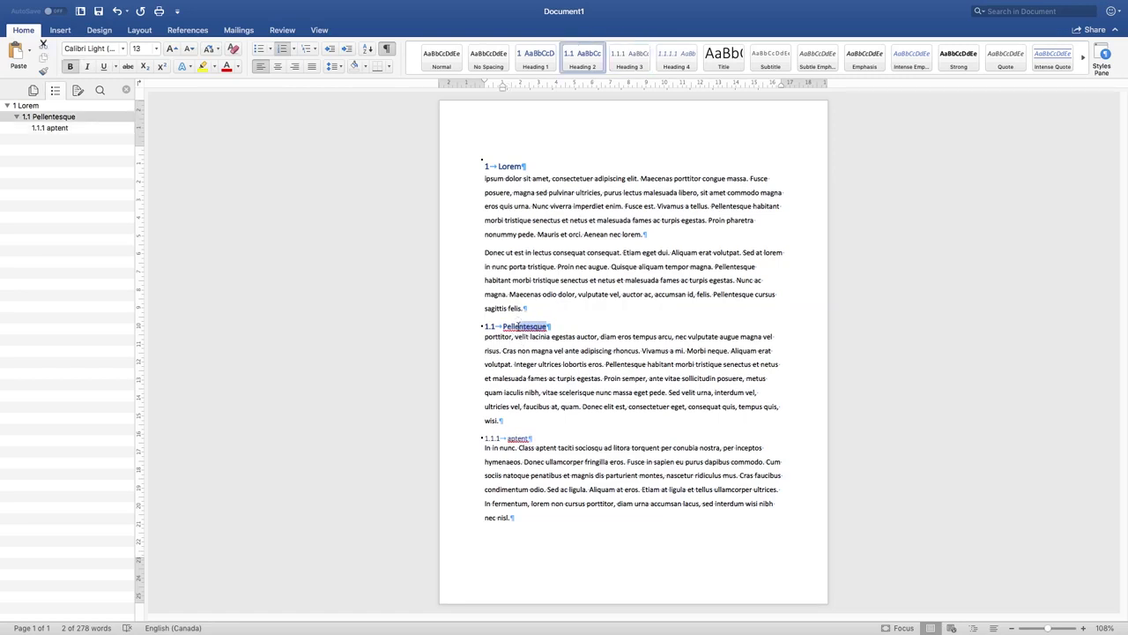
click(519, 437)
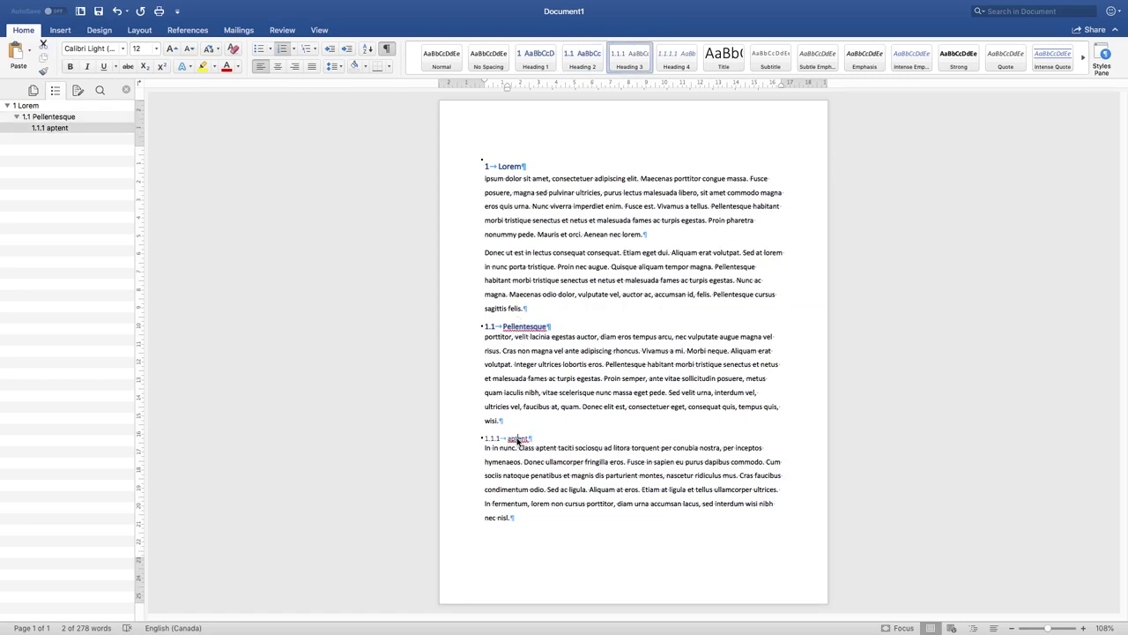
double_click(519, 438)
right_click(631, 63)
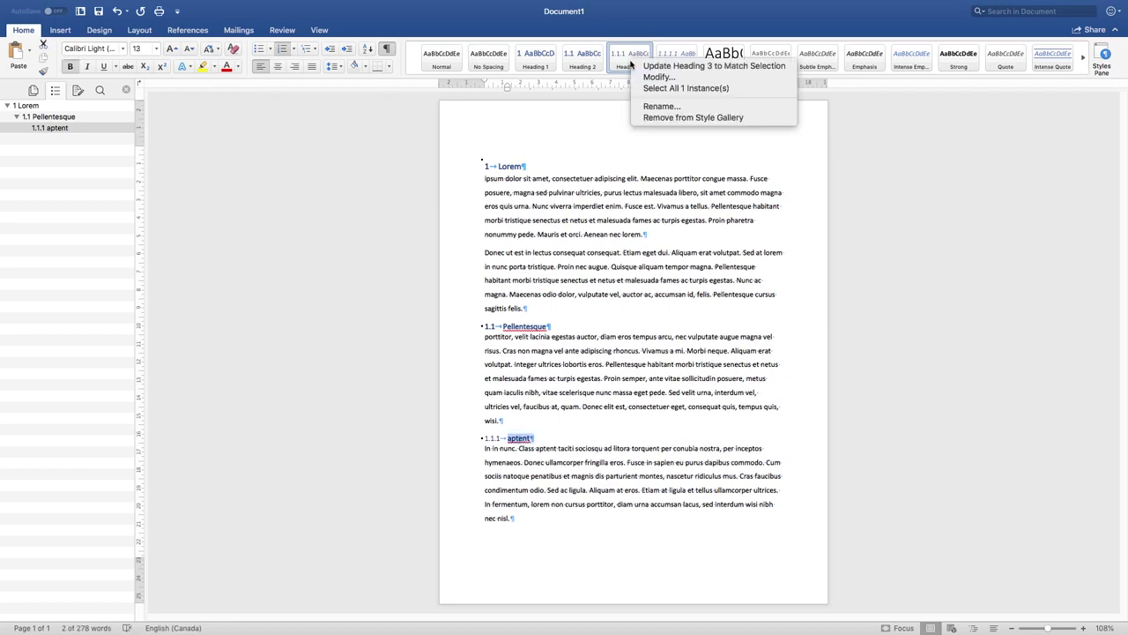
click(650, 67)
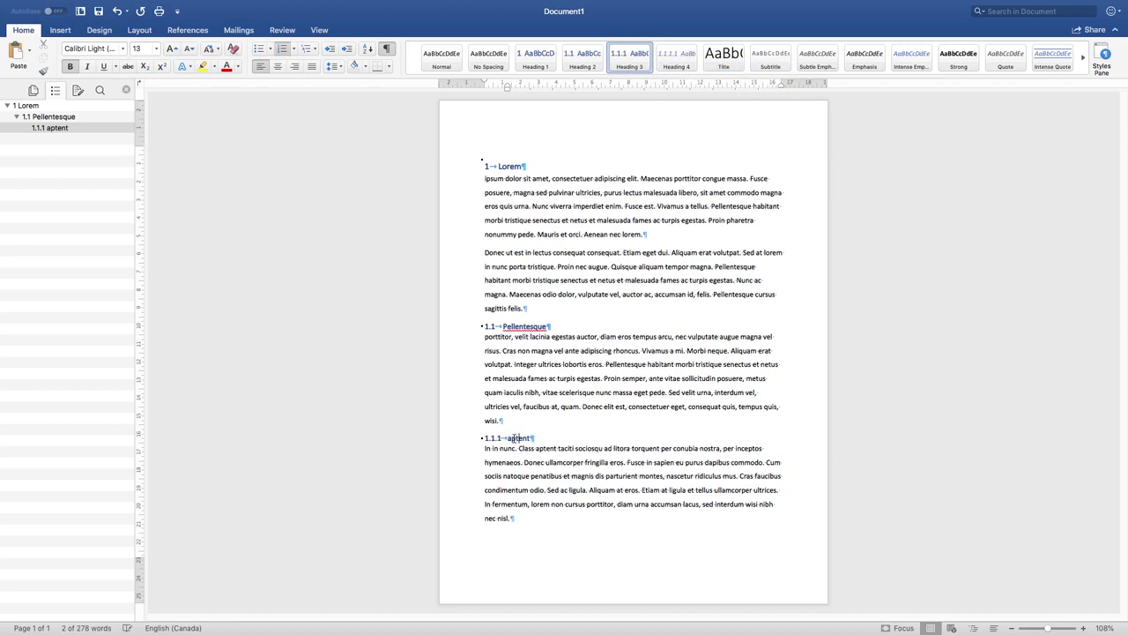
- Capitalize the heading to read 'Aptent'
drag(504, 438, 511, 438)
text(A)
click(550, 439)
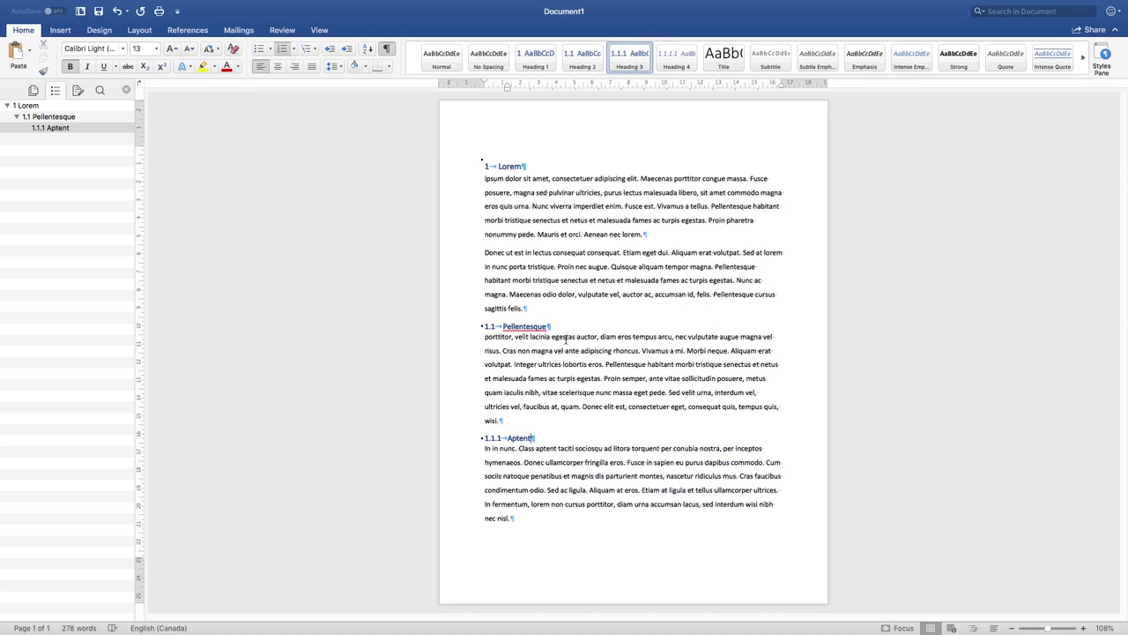
click(583, 524)
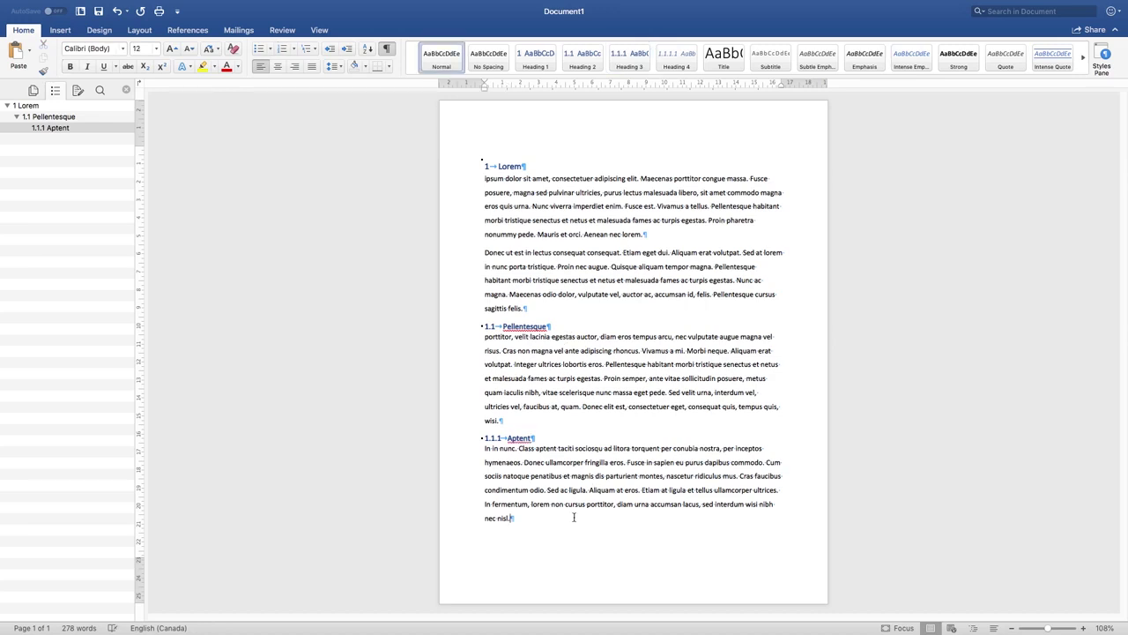
- Generate placeholder paragraphs at the document's end with =lorem(1,15)
key(Return)
text(=lorem)
text(1,15))
key(Return)
text(m)
key(Return)
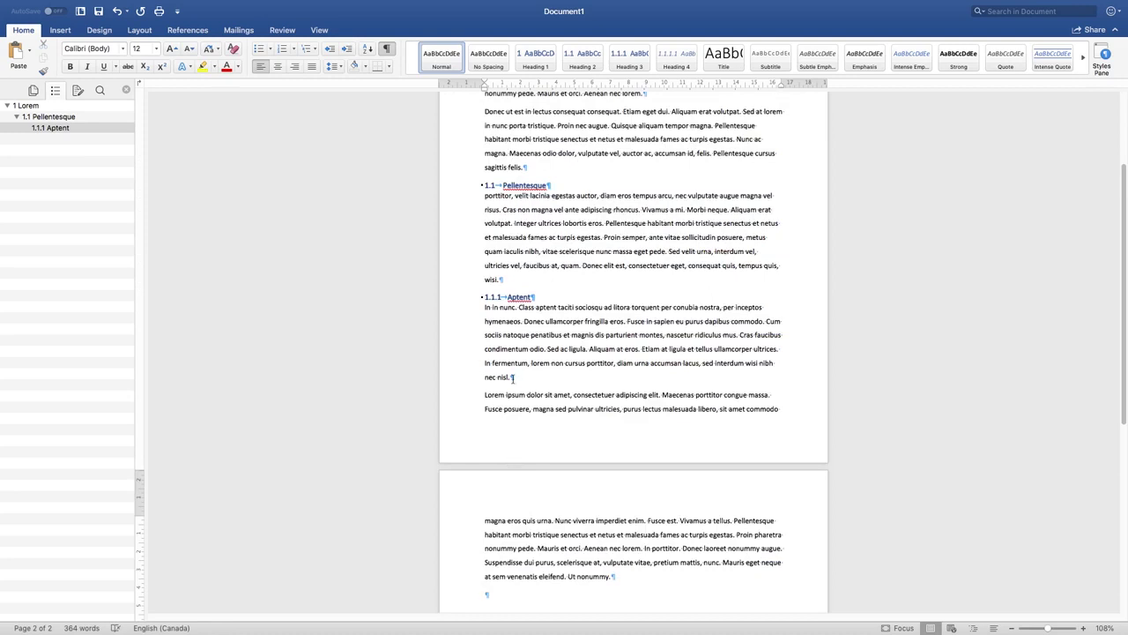
- Copy 'ipsum' and paste it onto a new empty line after 'nec nisl.'
click(534, 377)
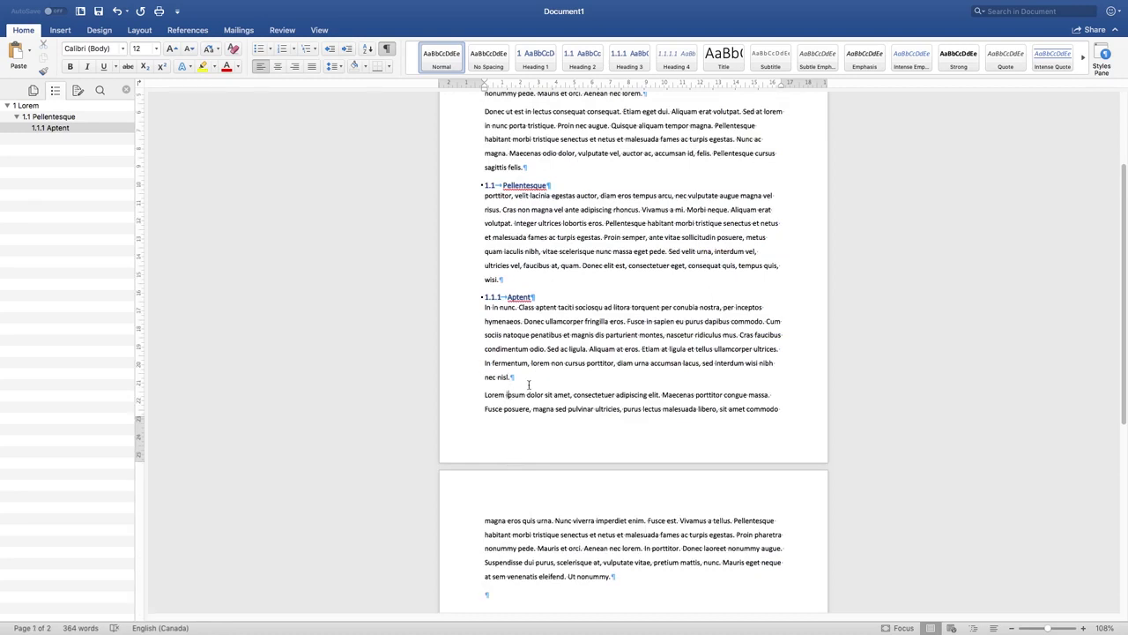
key(shift+Right)
key(shift+Right)
key(shift+Right)
key(shift+Right)
key(shift+Right)
key(super+c)
key(Home)
key(super+Return)
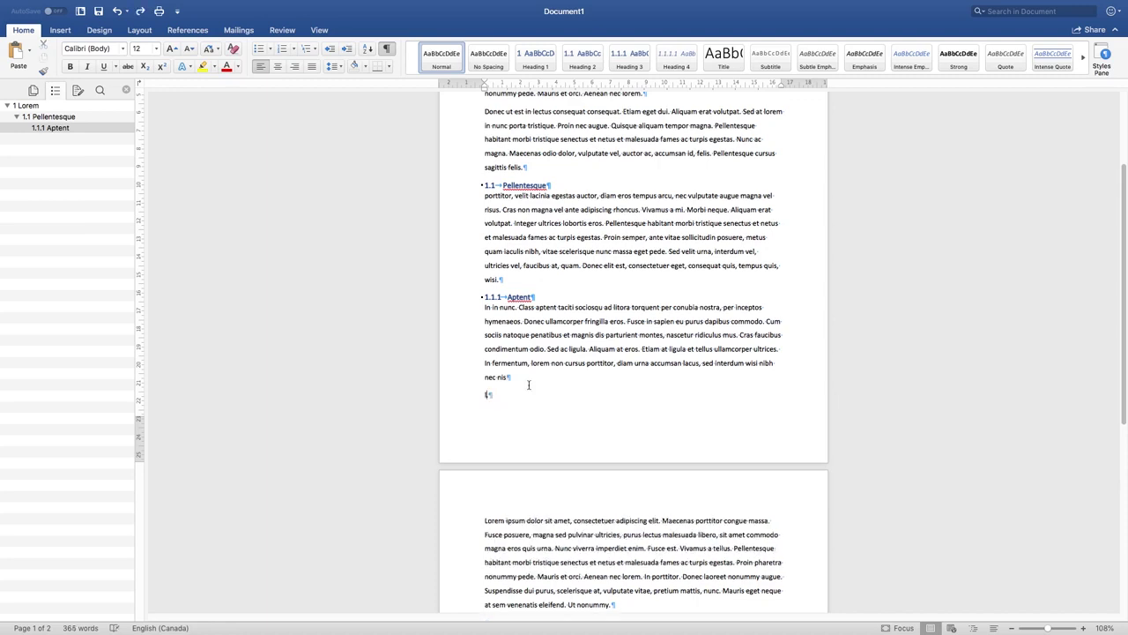
key(super+z)
key(Delete)
key(super+z)
key(super+v)
- Style ipsum as Heading 4 and update Heading 4 to match its non-italic look
double_click(495, 396)
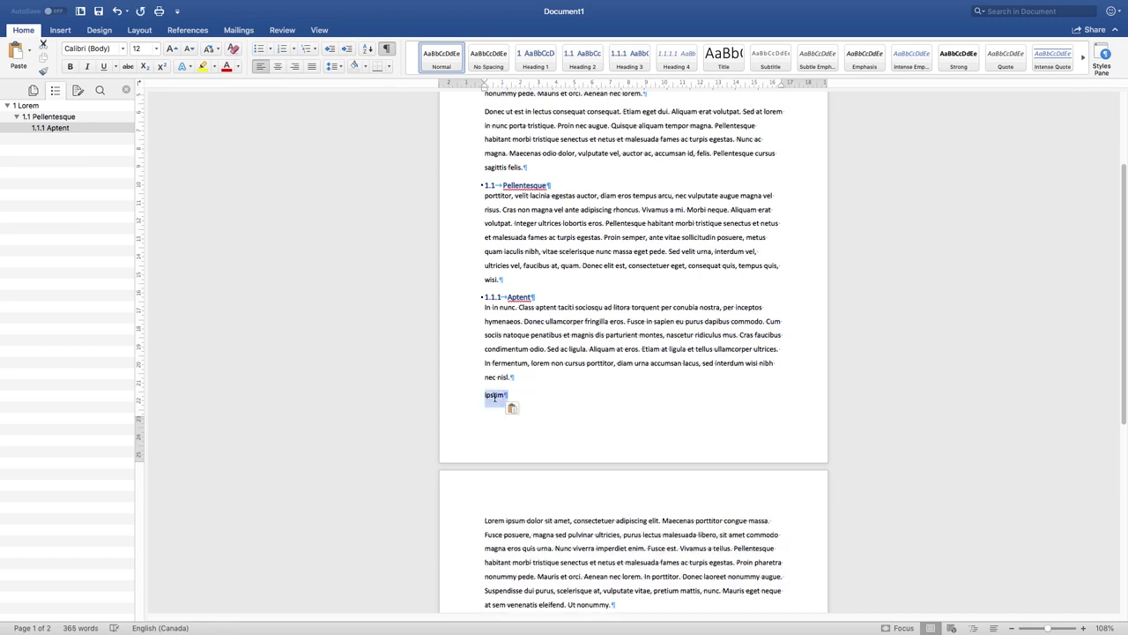
click(677, 71)
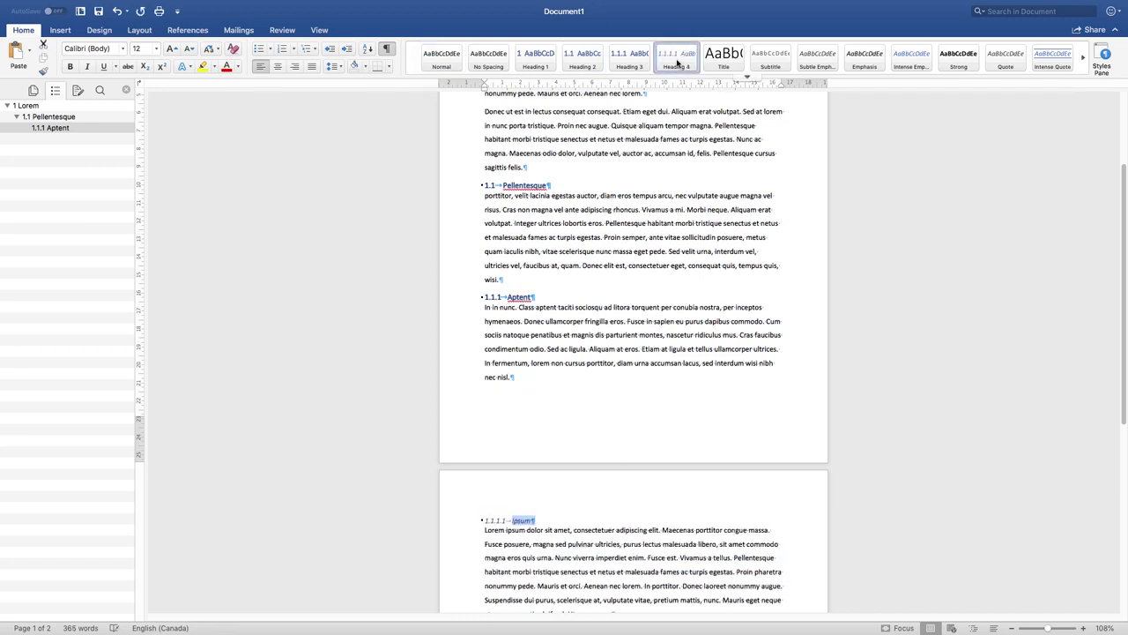
click(520, 299)
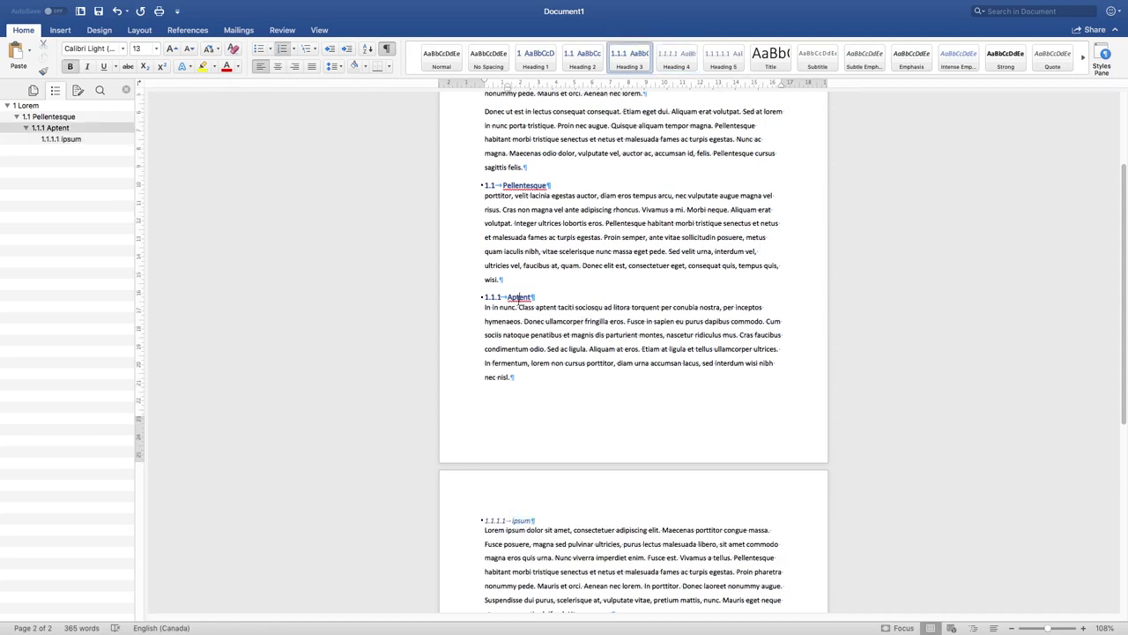
double_click(521, 298)
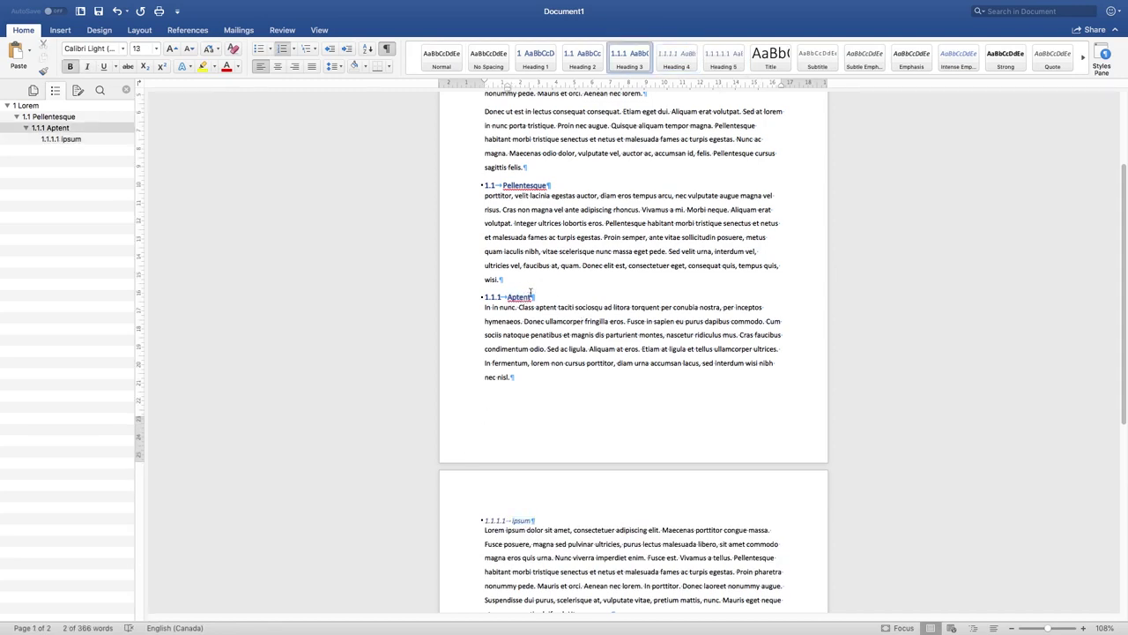
double_click(511, 299)
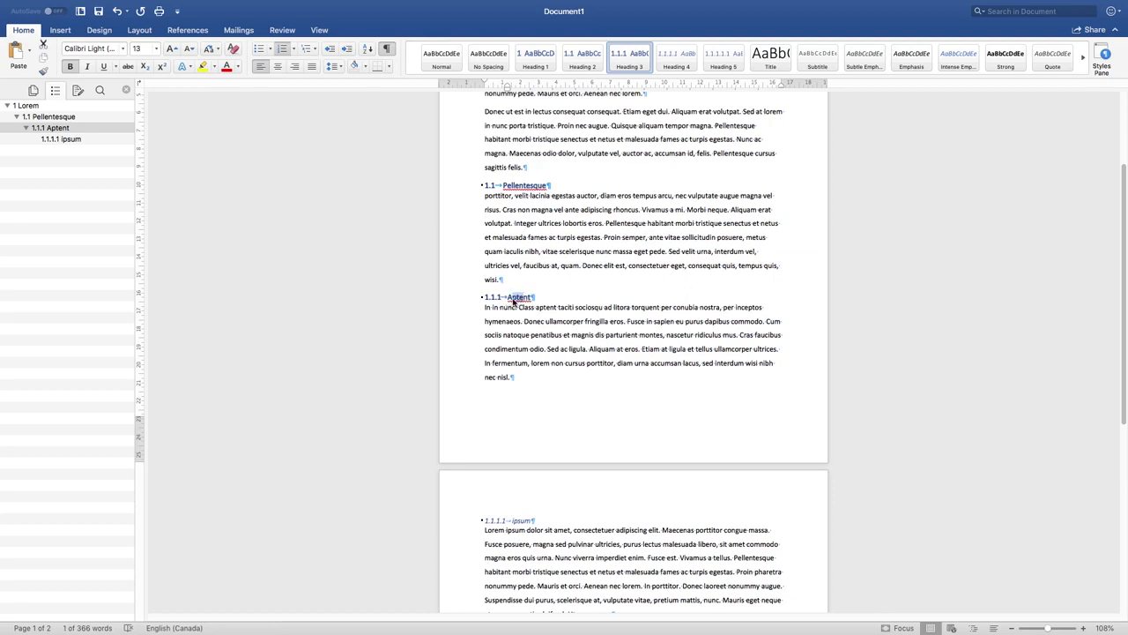
double_click(520, 521)
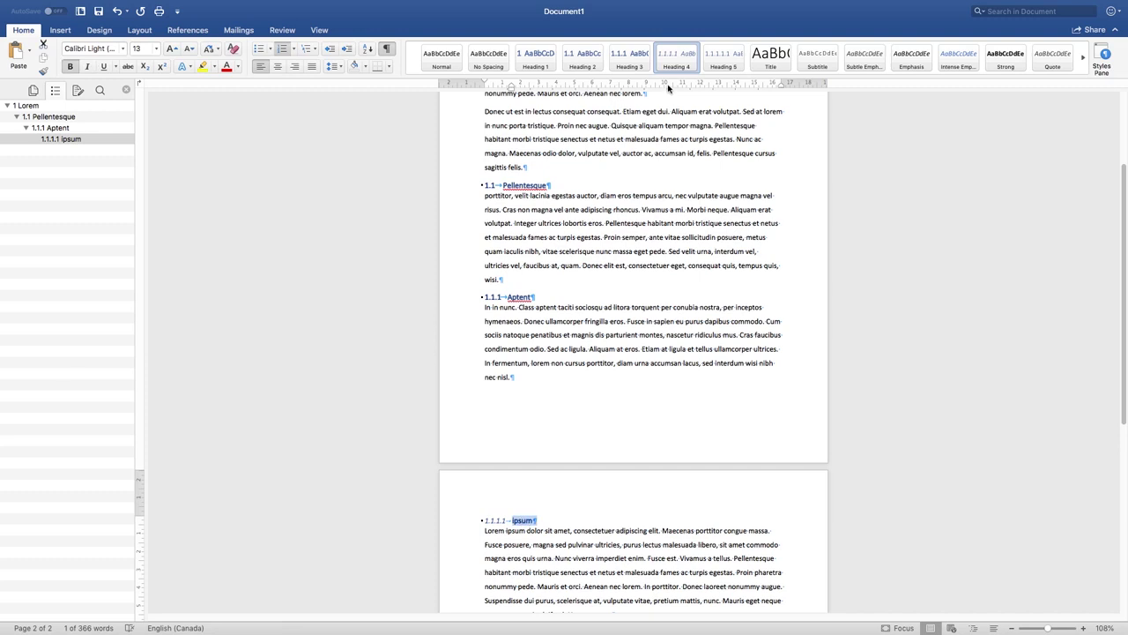
right_click(680, 53)
click(691, 57)
click(512, 521)
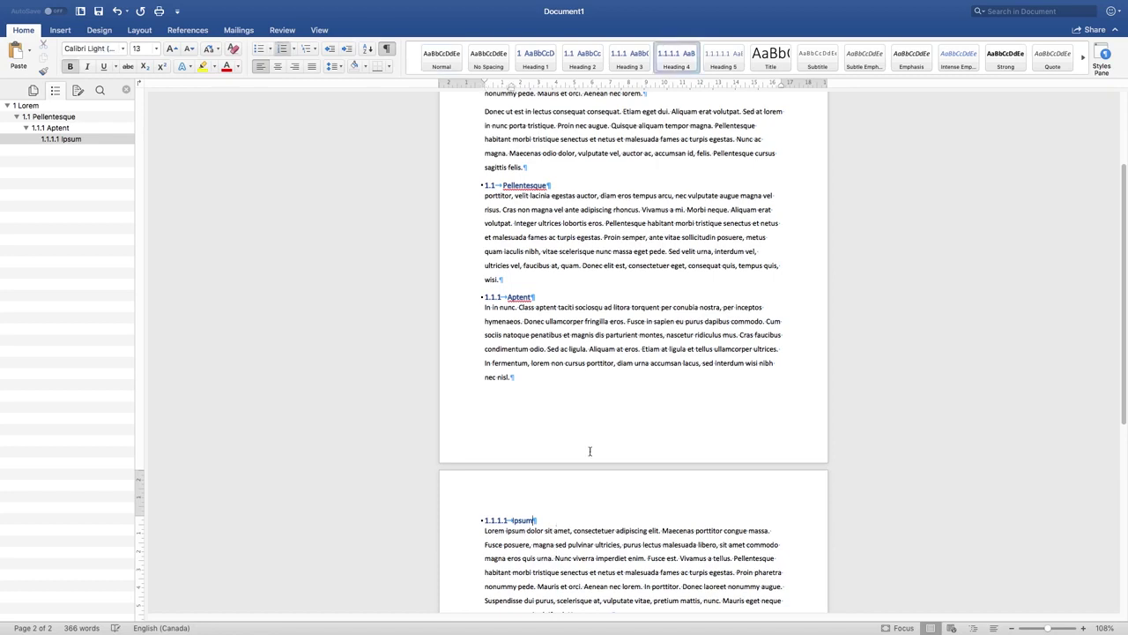
- Apply Heading 1 to Ipsum so it becomes numbered heading 2
scroll(612, 401, down, 1)
double_click(517, 516)
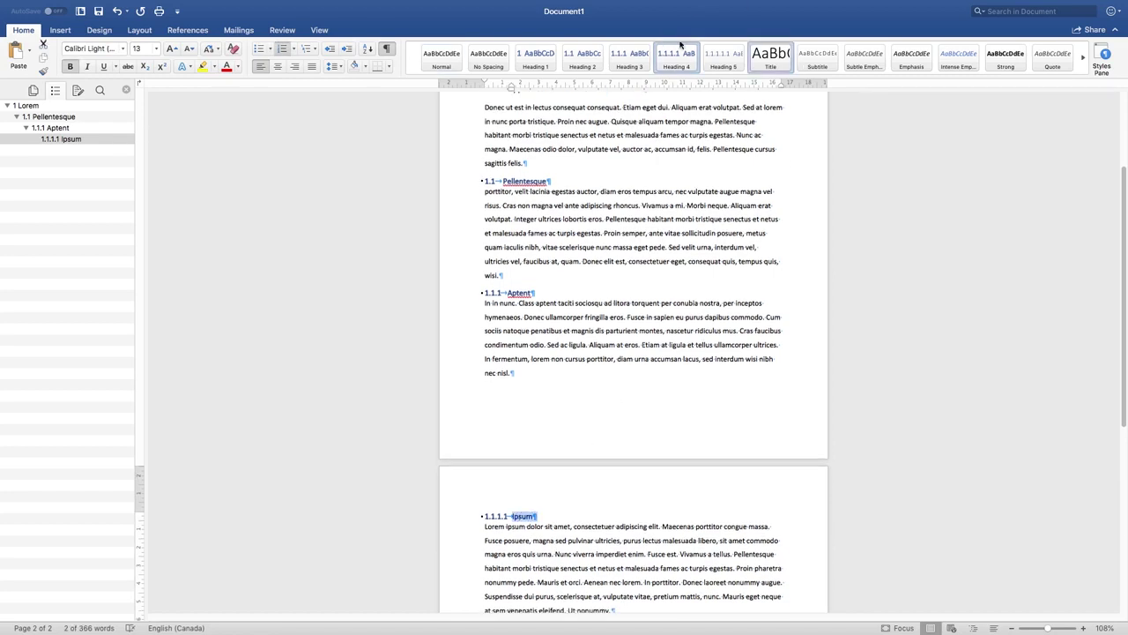
click(536, 57)
click(555, 522)
scroll(555, 522, up, 4)
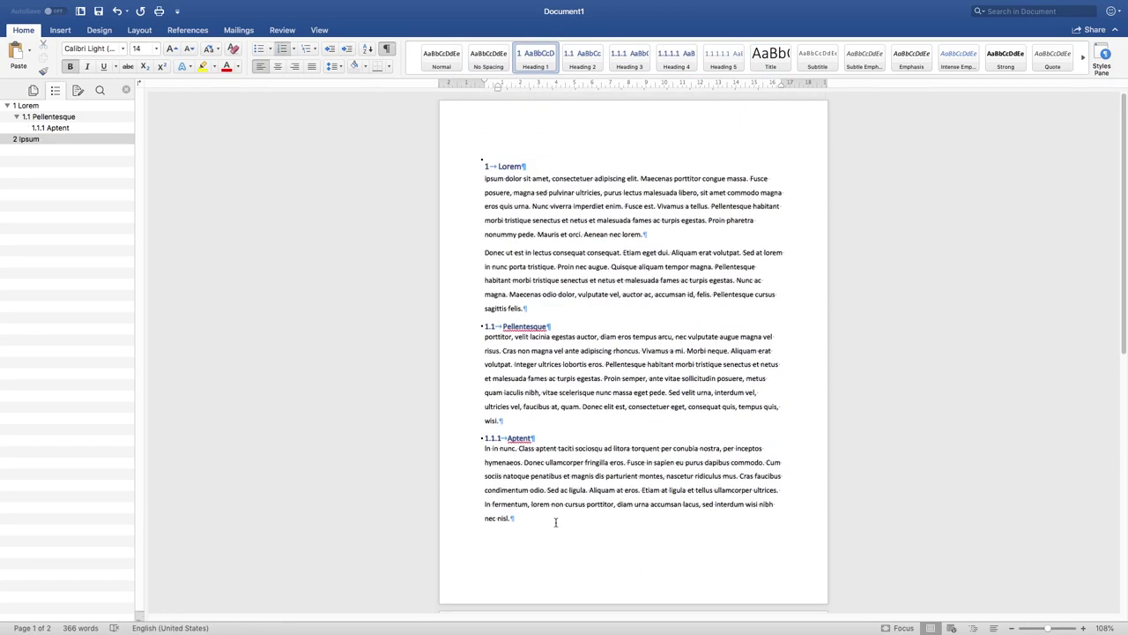
- Check the Lorem, Ipsum, Pellentesque and Aptent headings in the Navigation Pane
click(23, 104)
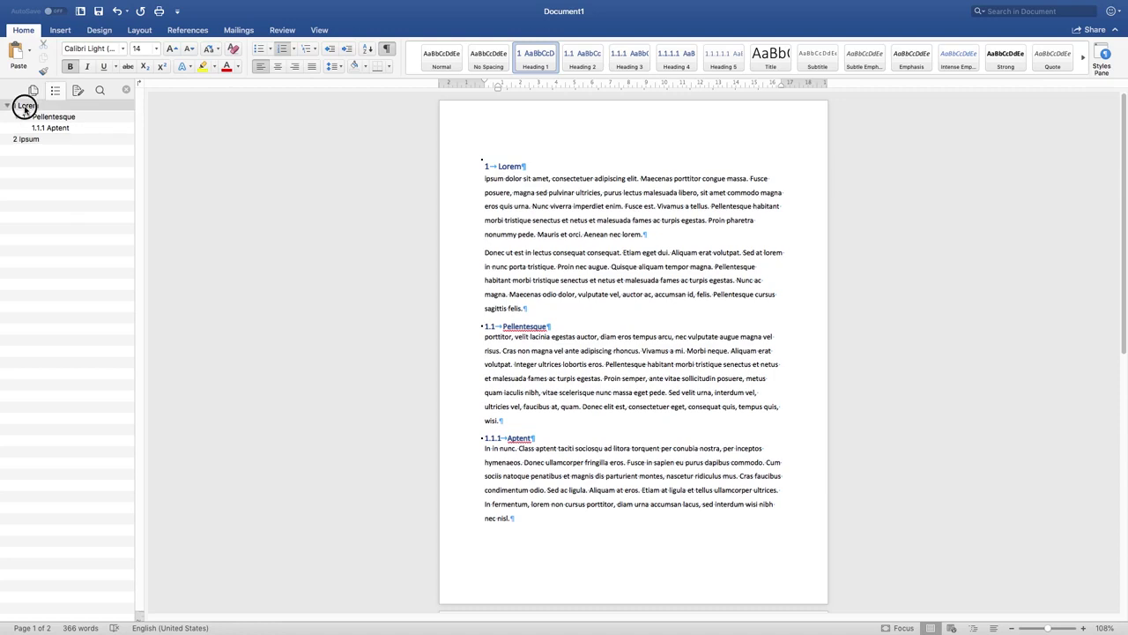
click(20, 139)
click(23, 104)
click(27, 141)
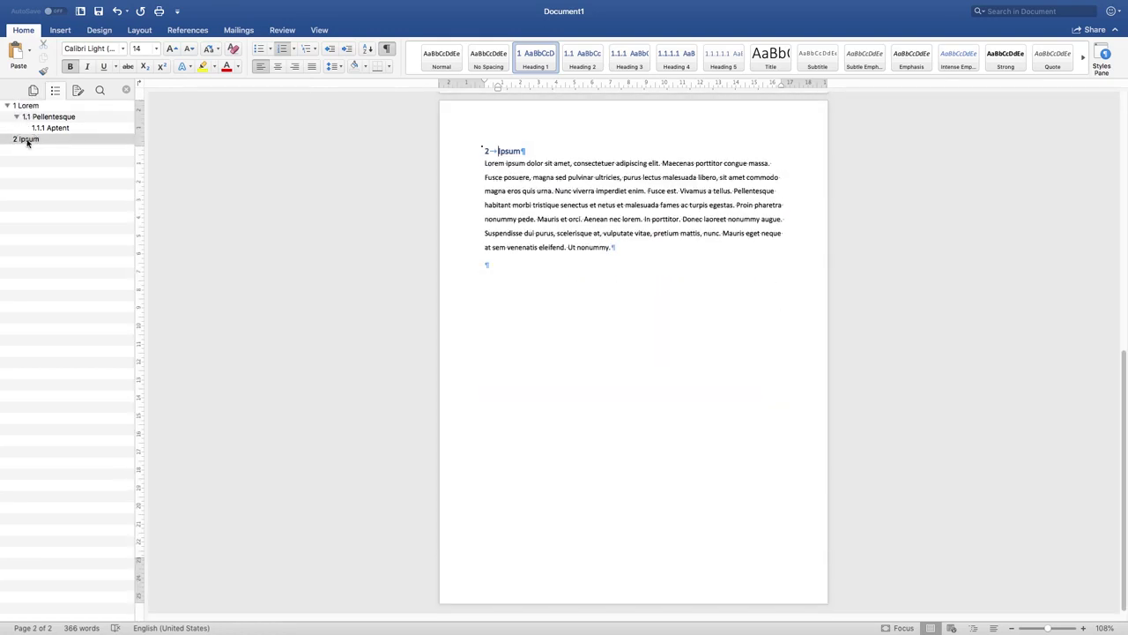
click(27, 119)
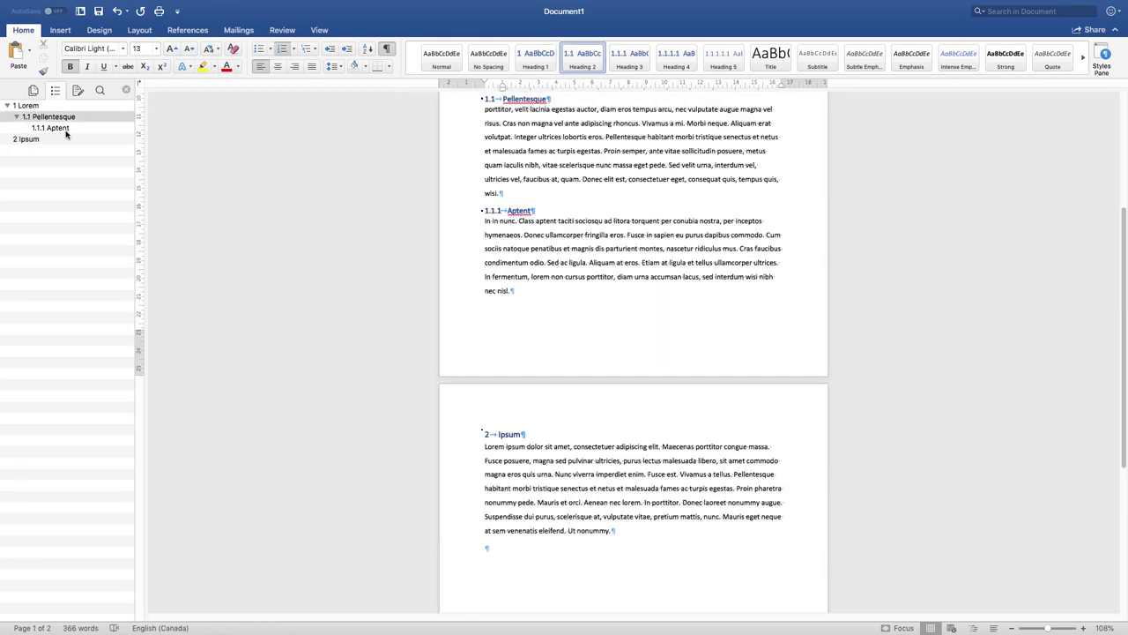
click(55, 128)
scroll(600, 221, up, 5)
scroll(583, 216, up, 4)
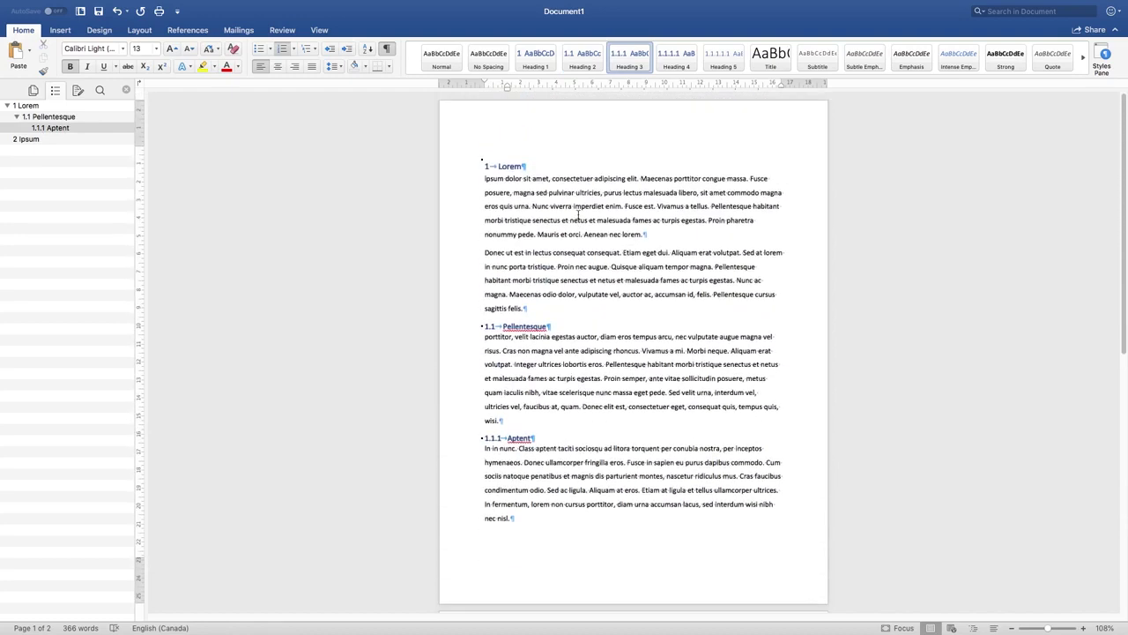
- Place the insertion point just before 'Lorem' and switch to the Insert tab
click(487, 162)
click(498, 156)
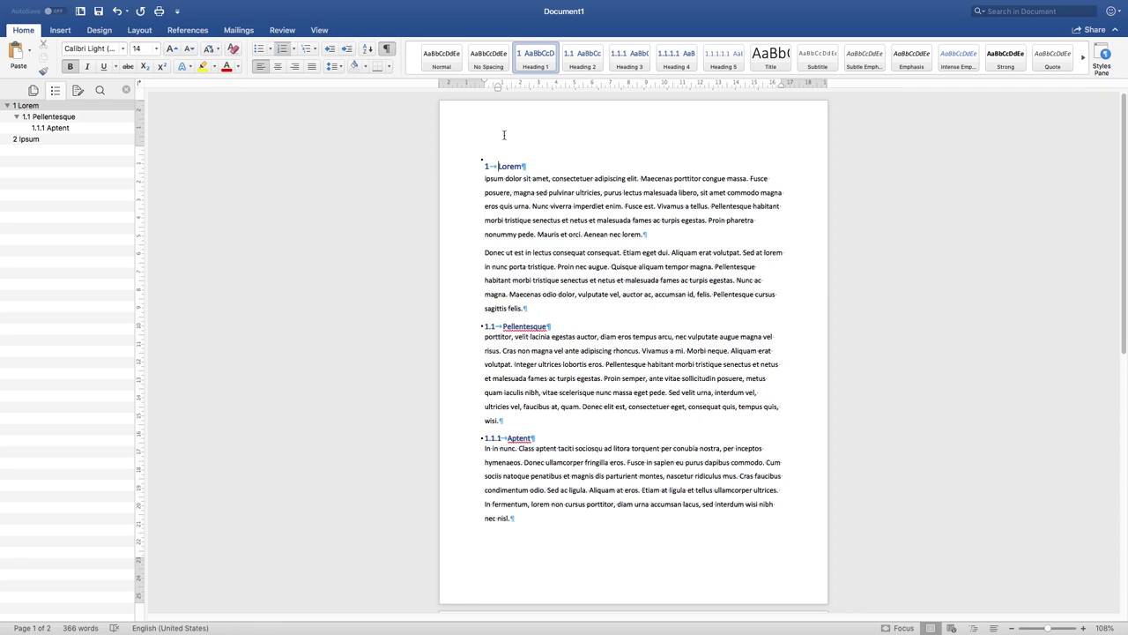
scroll(609, 305, down, 10)
scroll(661, 250, up, 5)
scroll(659, 252, up, 5)
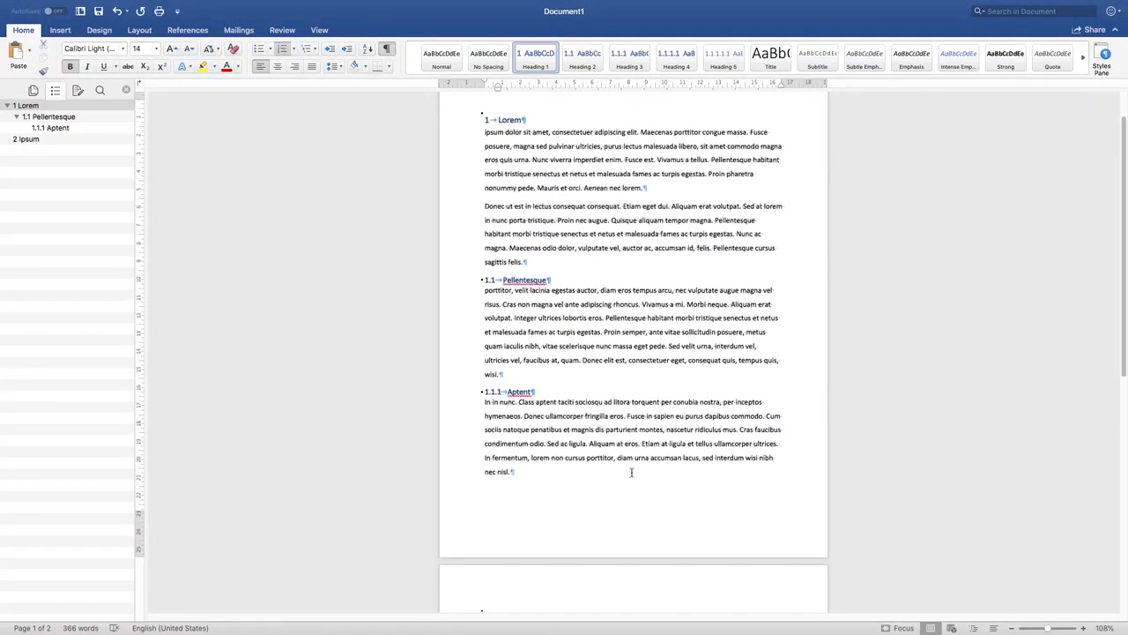
scroll(609, 425, up, 2)
click(58, 32)
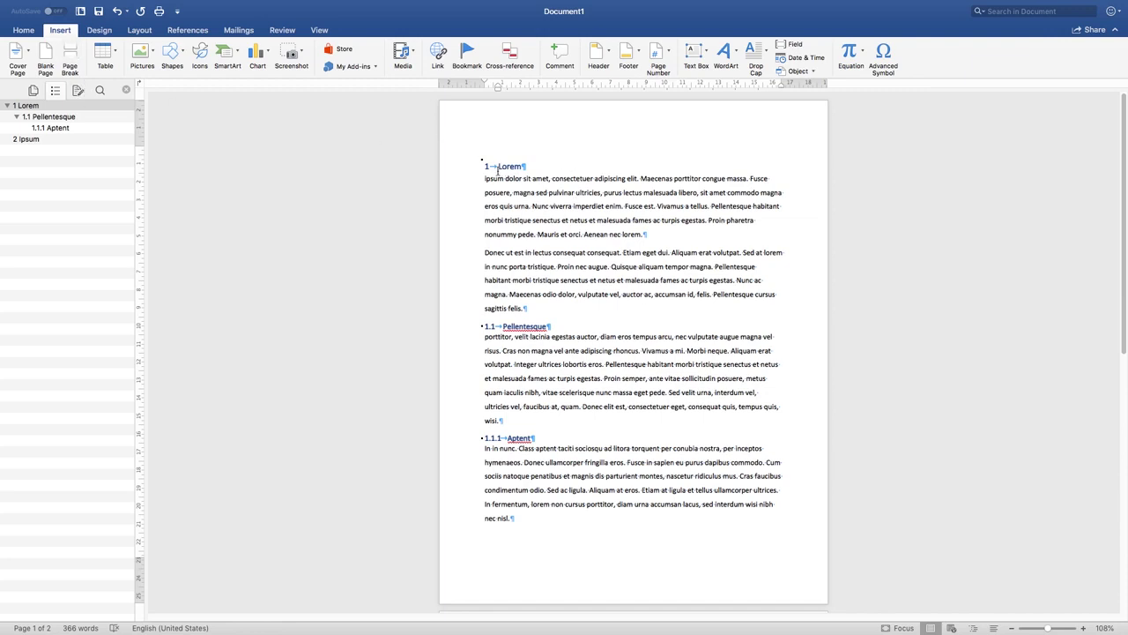
- Insert a page break before '1 Lorem', leaving an empty first page
click(46, 60)
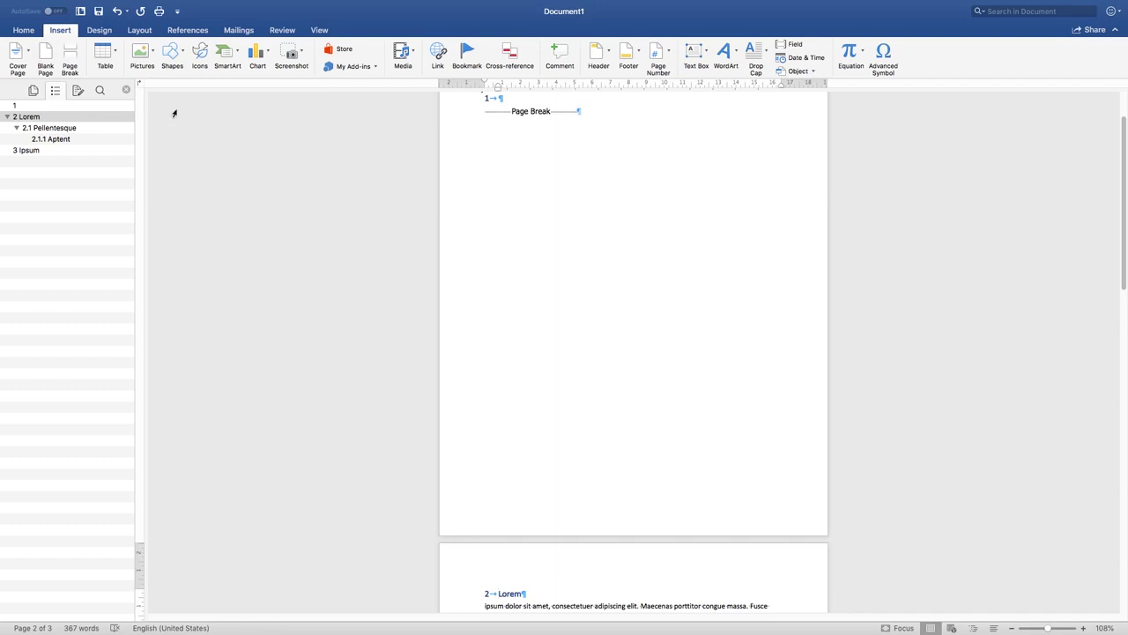
key(super+z)
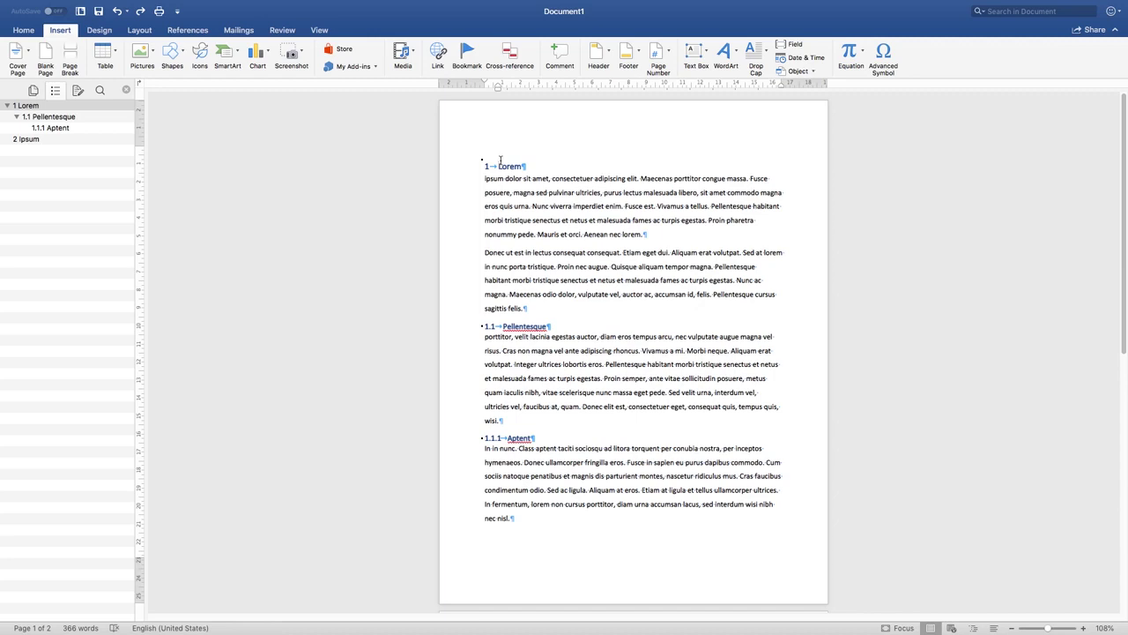
key(super+Return)
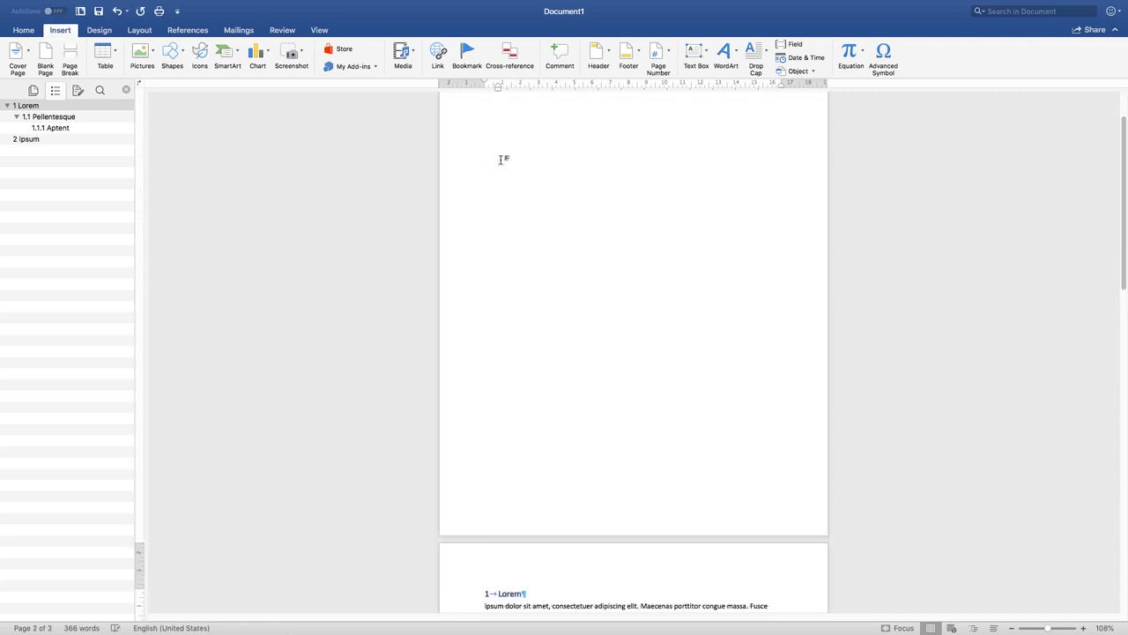
scroll(502, 159, up, 2)
scroll(501, 159, down, 5)
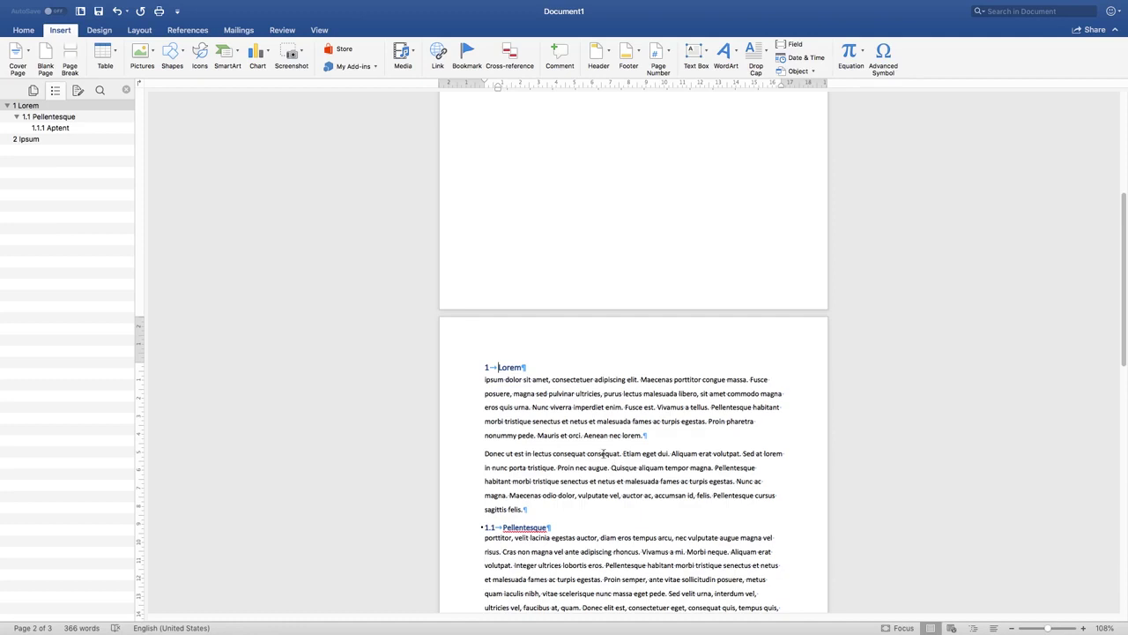
scroll(567, 450, up, 5)
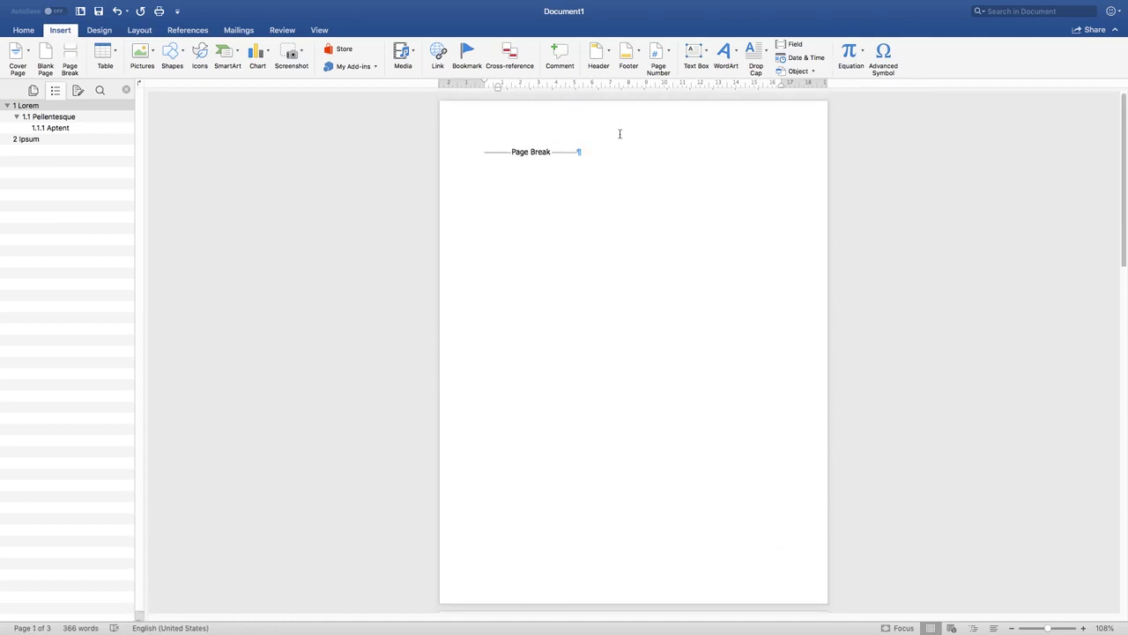
click(482, 153)
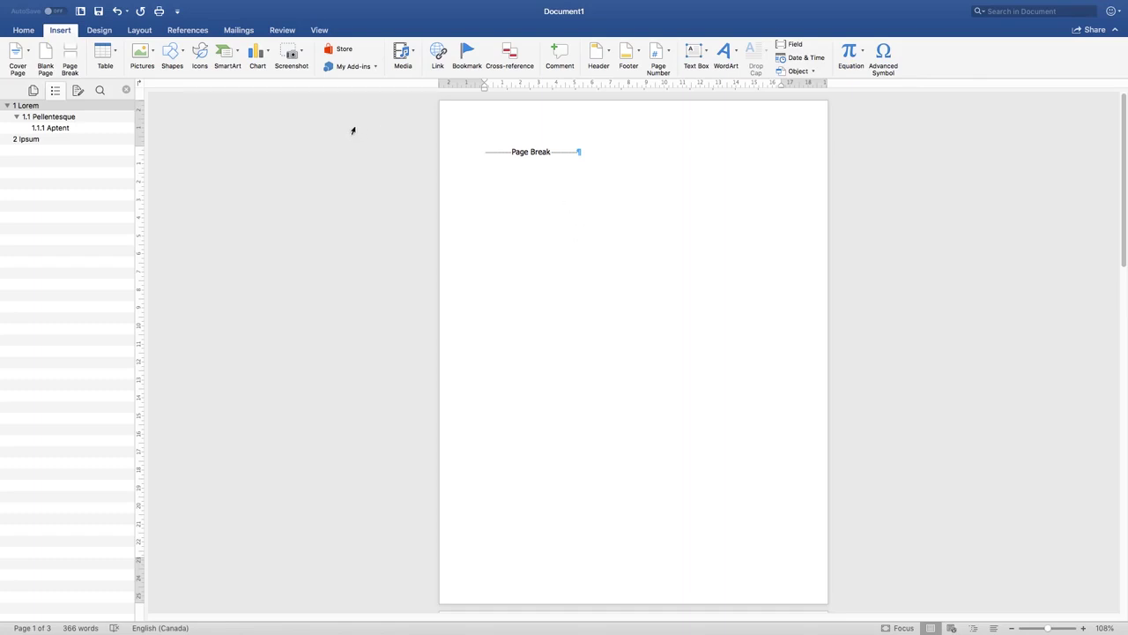
click(191, 31)
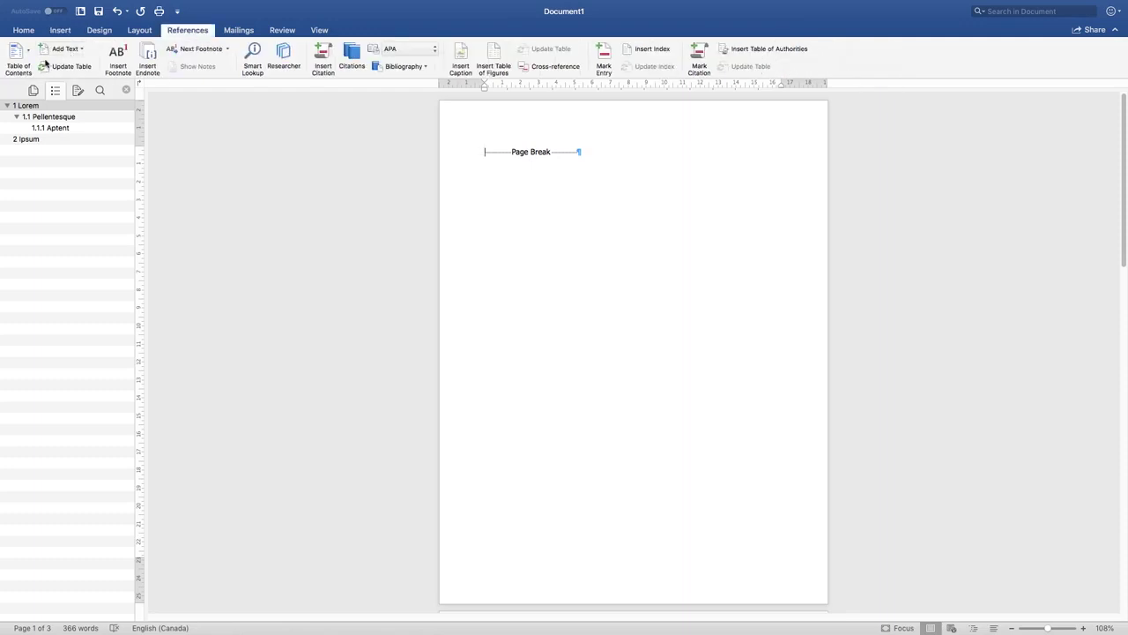
- Insert the Classic automatic table of contents listing Lorem, Pellentesque, Aptent and Ipsum on page one
click(26, 63)
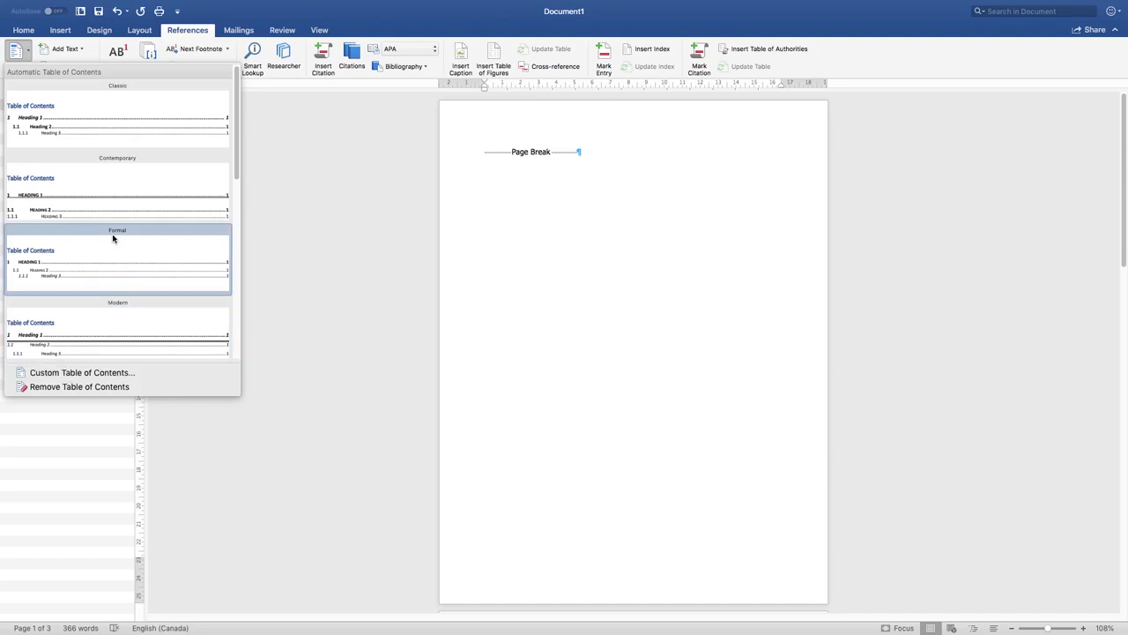
click(112, 130)
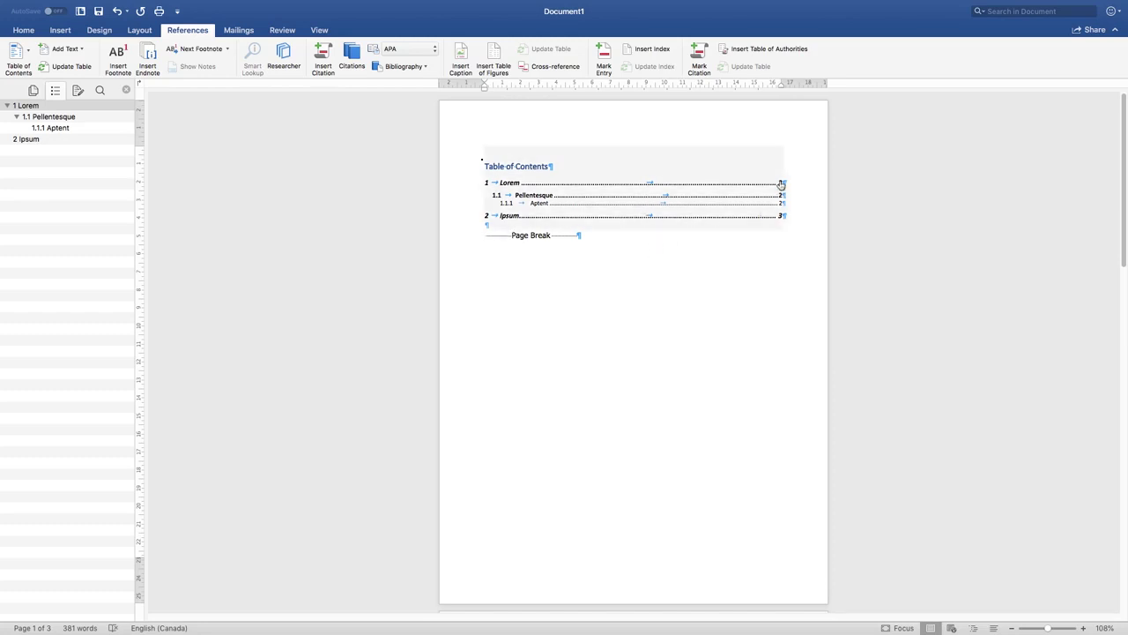
click(41, 128)
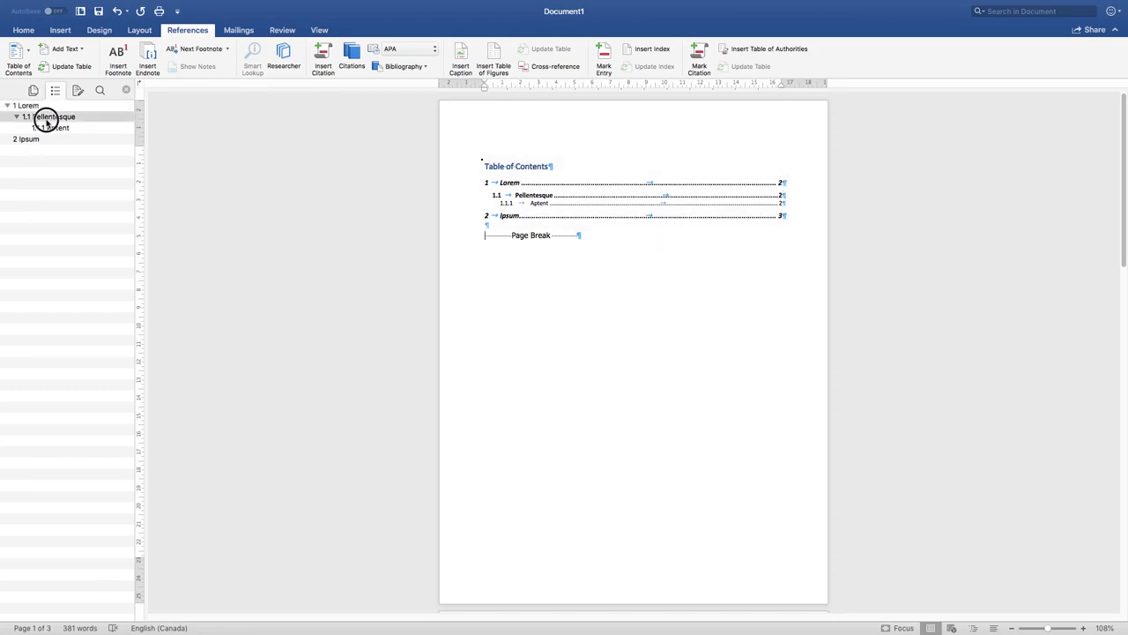
click(37, 140)
click(45, 128)
click(39, 114)
click(39, 107)
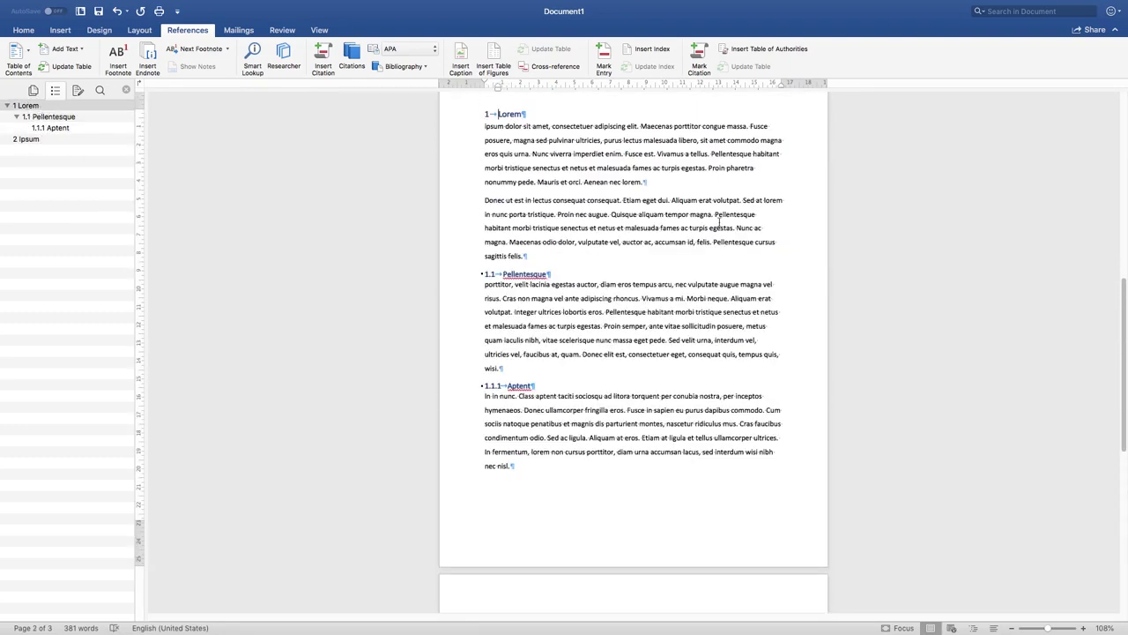
scroll(720, 222, up, 3)
scroll(720, 222, up, 5)
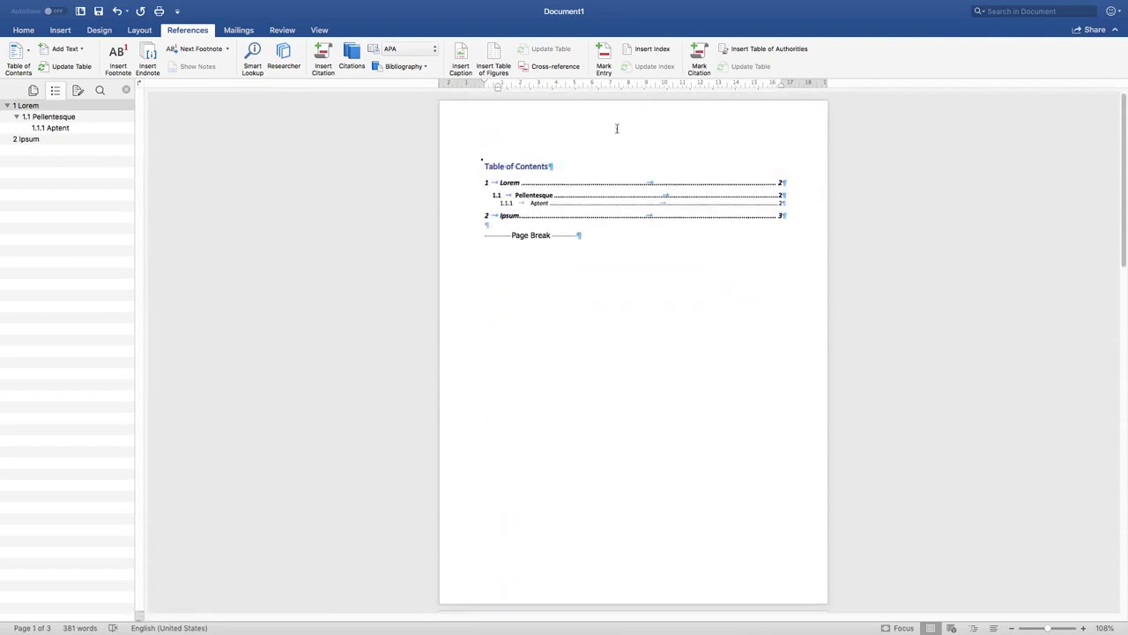
click(513, 181)
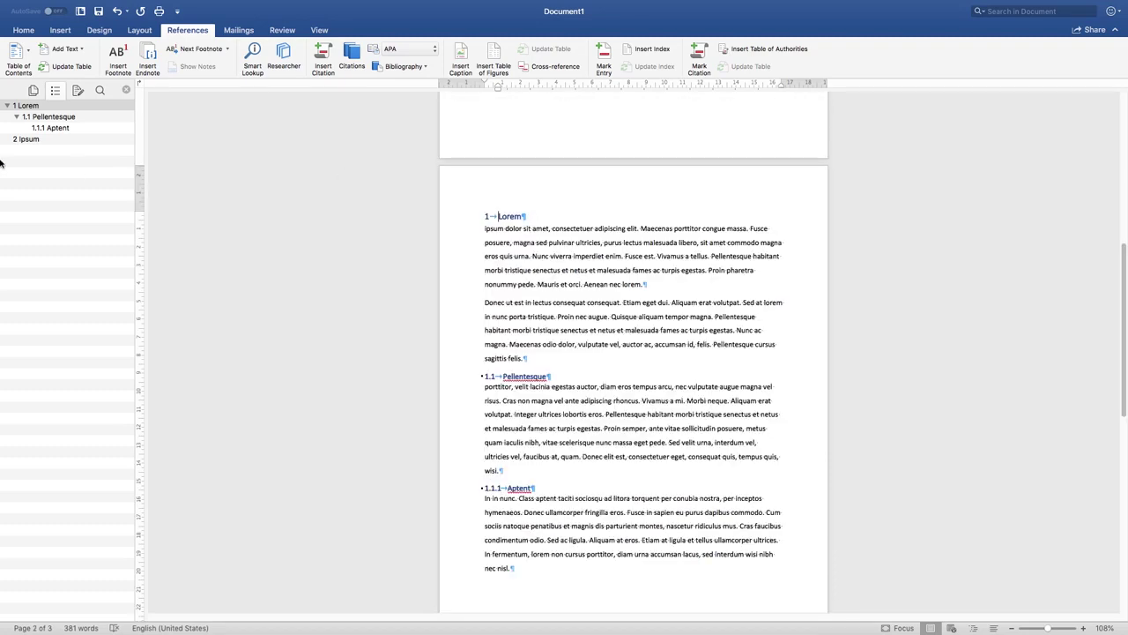
scroll(264, 170, up, 5)
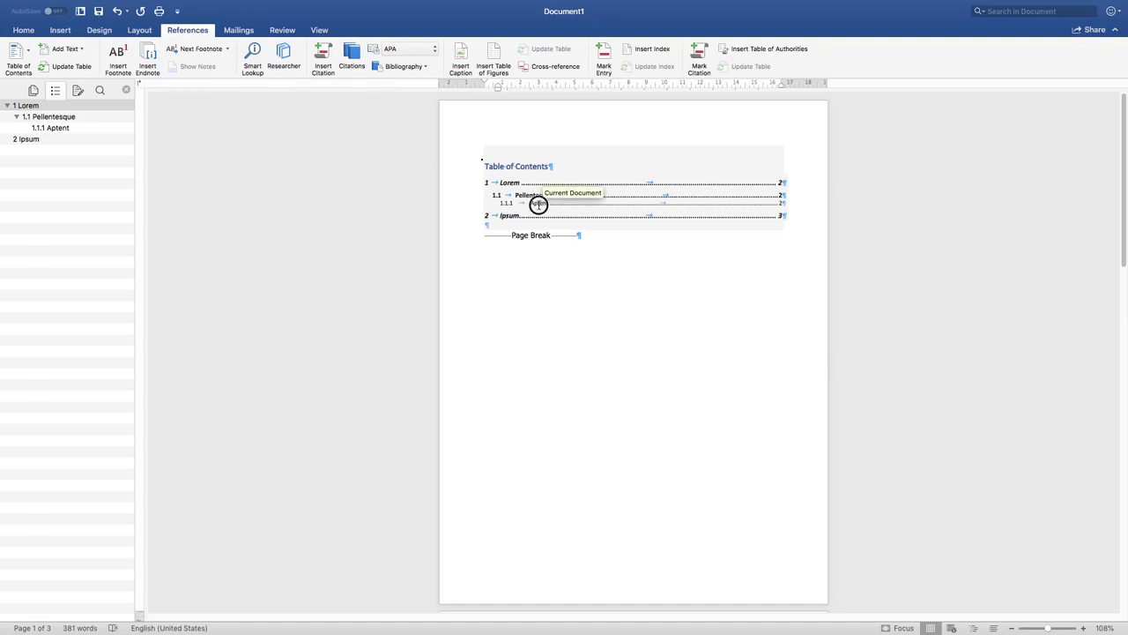
click(540, 205)
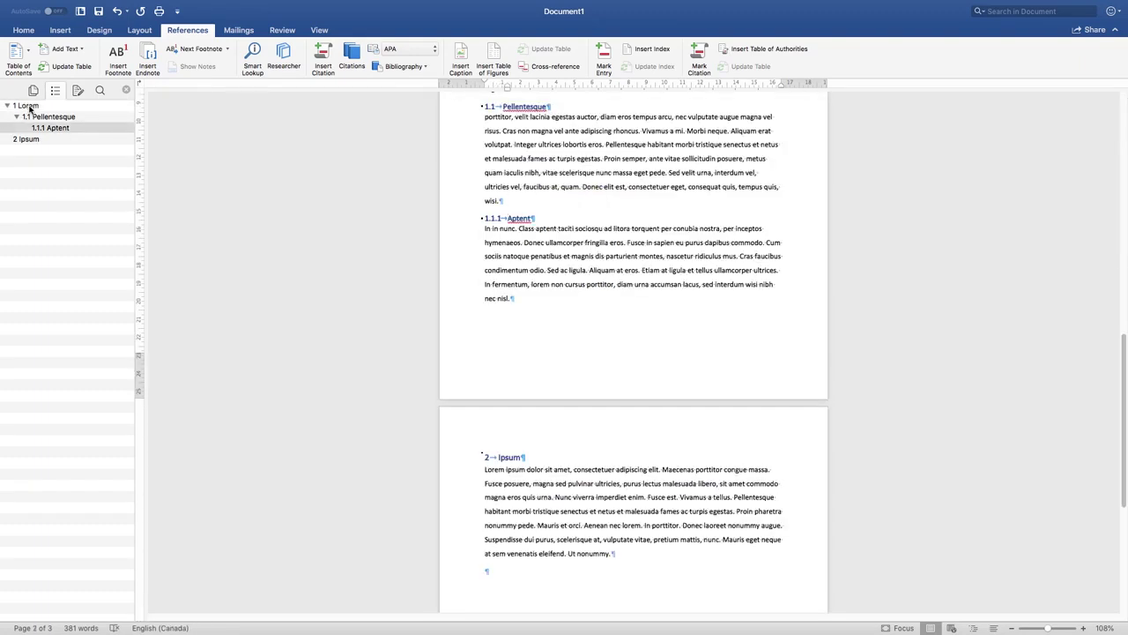
click(29, 106)
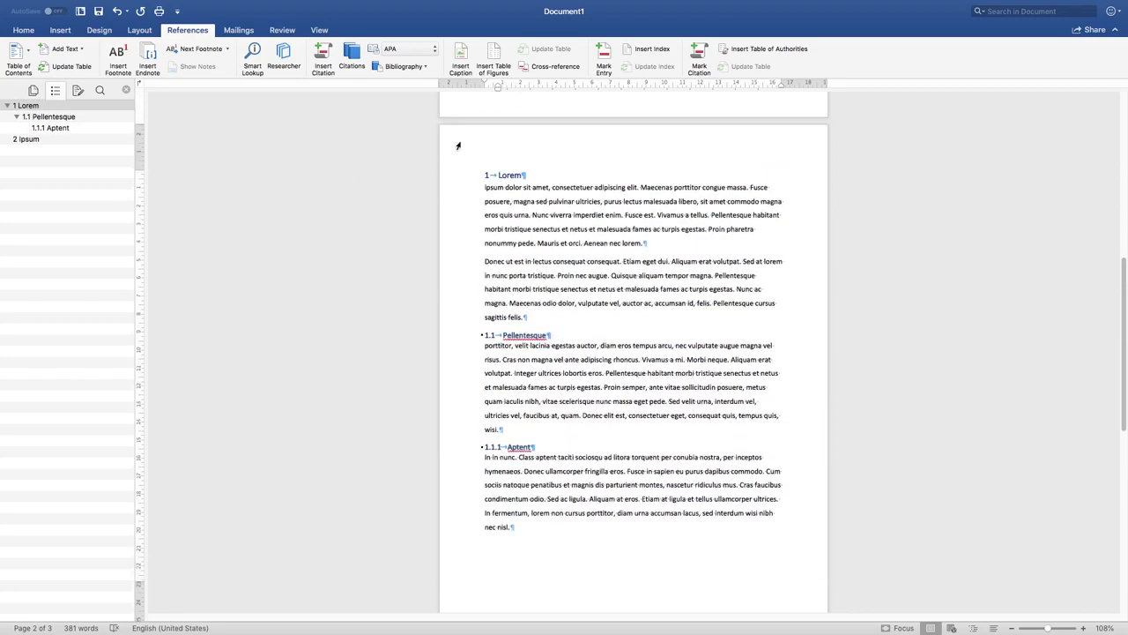
scroll(458, 145, up, 2)
scroll(457, 146, down, 5)
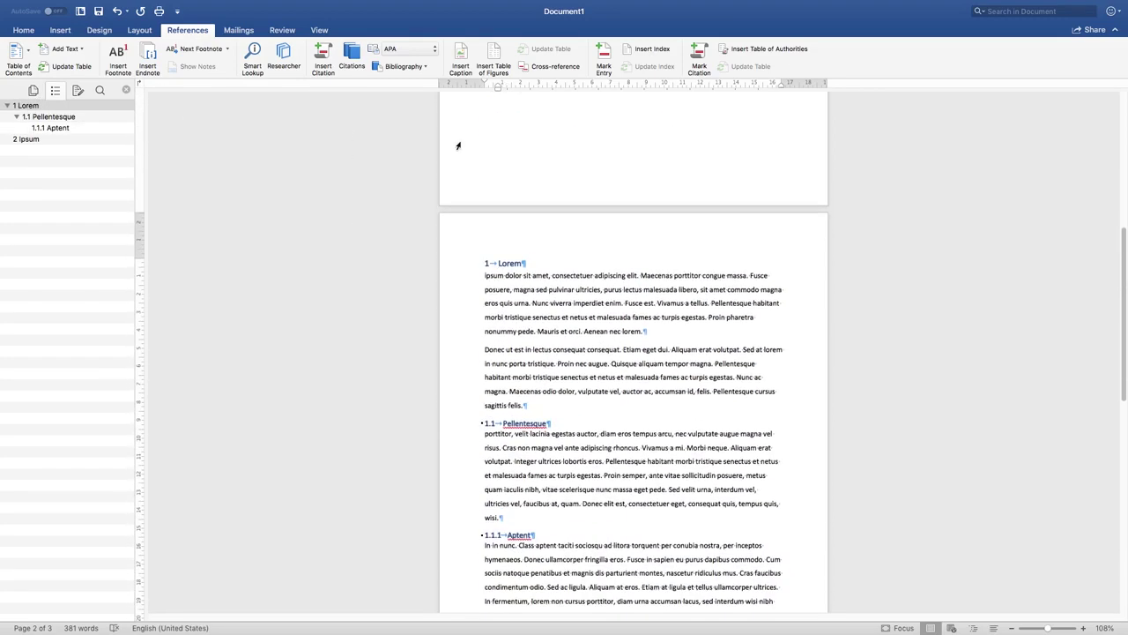
scroll(459, 142, down, 4)
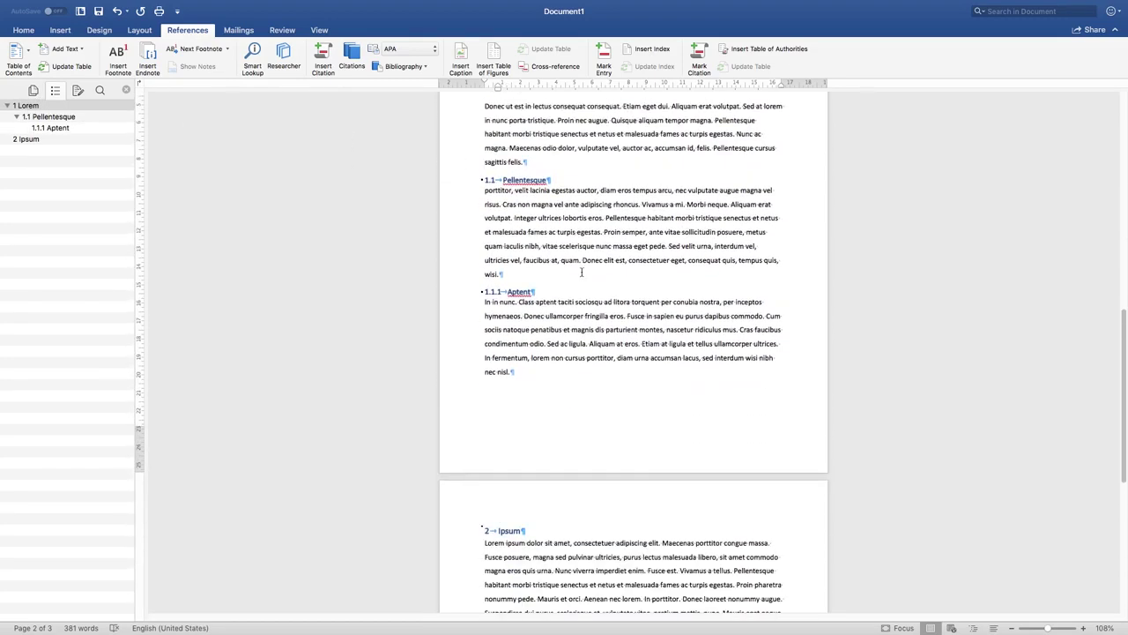
double_click(517, 532)
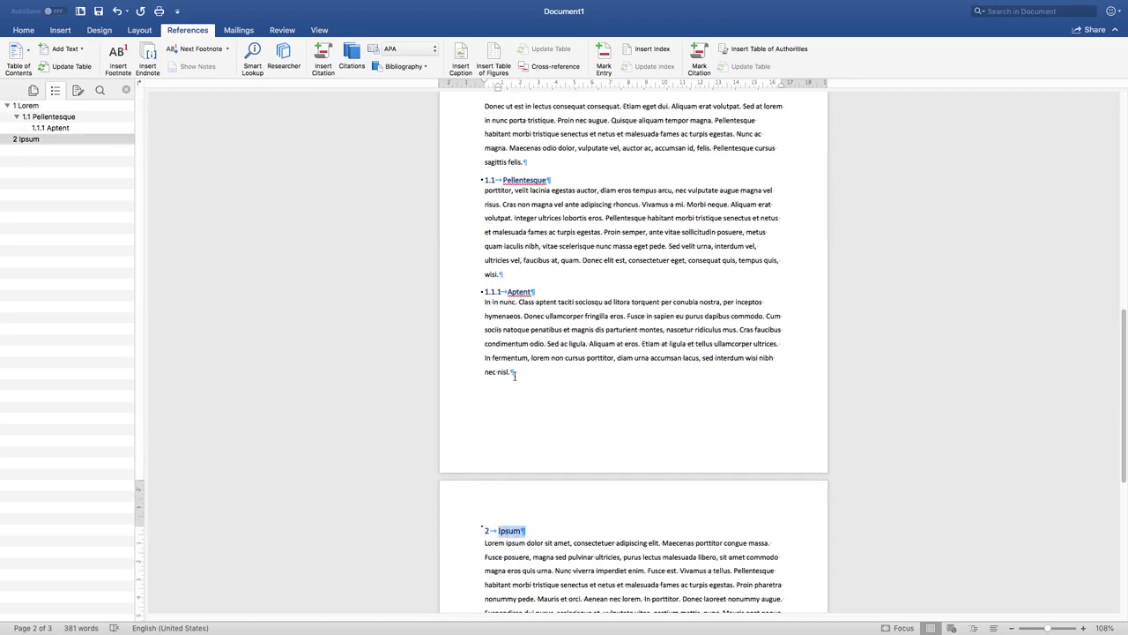
scroll(520, 298, up, 2)
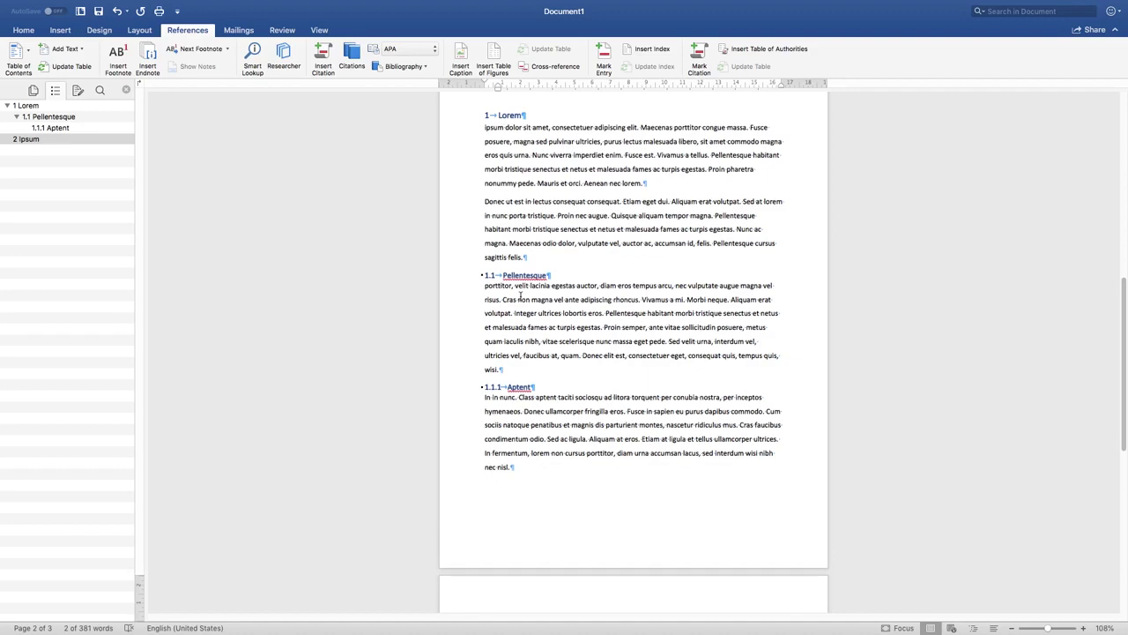
click(510, 116)
click(523, 275)
click(516, 388)
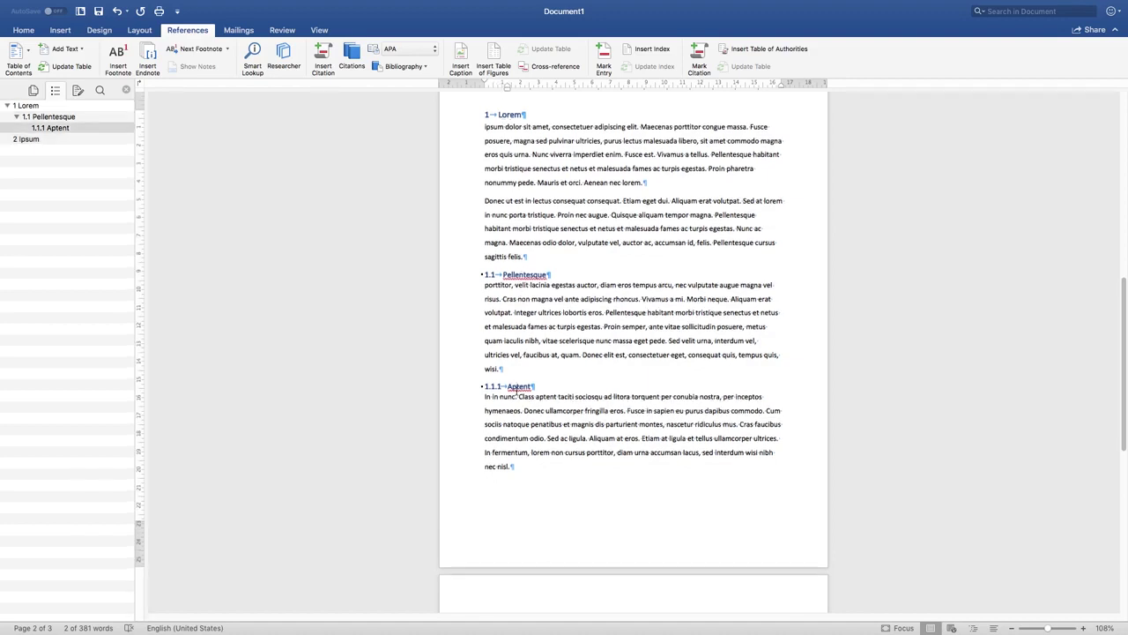
scroll(517, 389, down, 2)
click(511, 536)
scroll(601, 432, up, 6)
scroll(601, 432, up, 8)
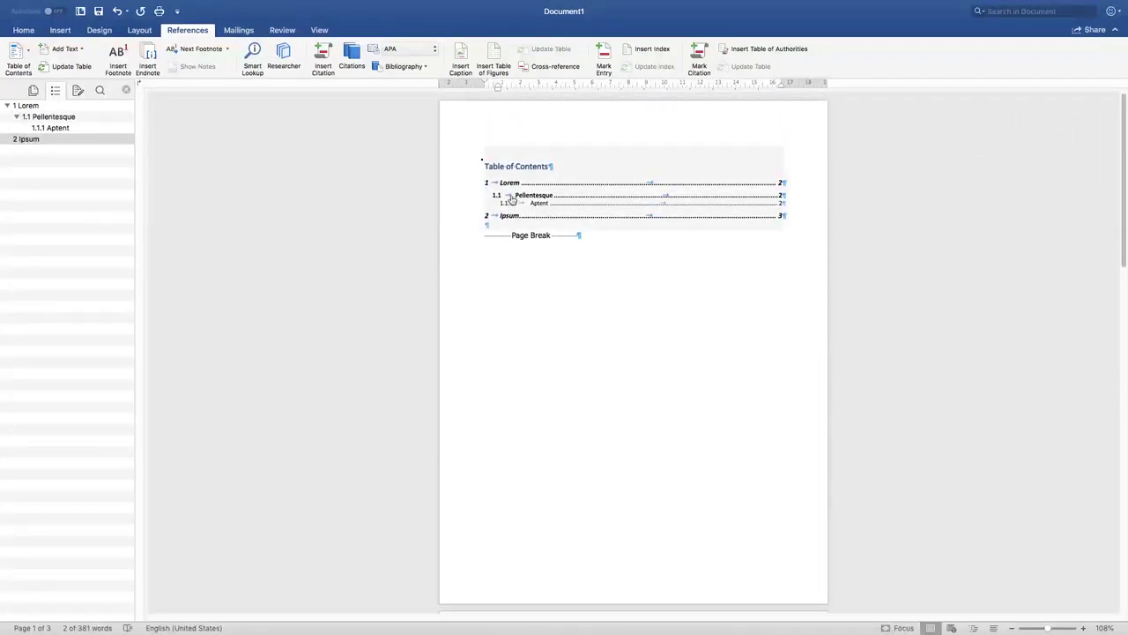
- Select the table of contents entries from 1 Lorem down to 2 Ipsum
click(517, 193)
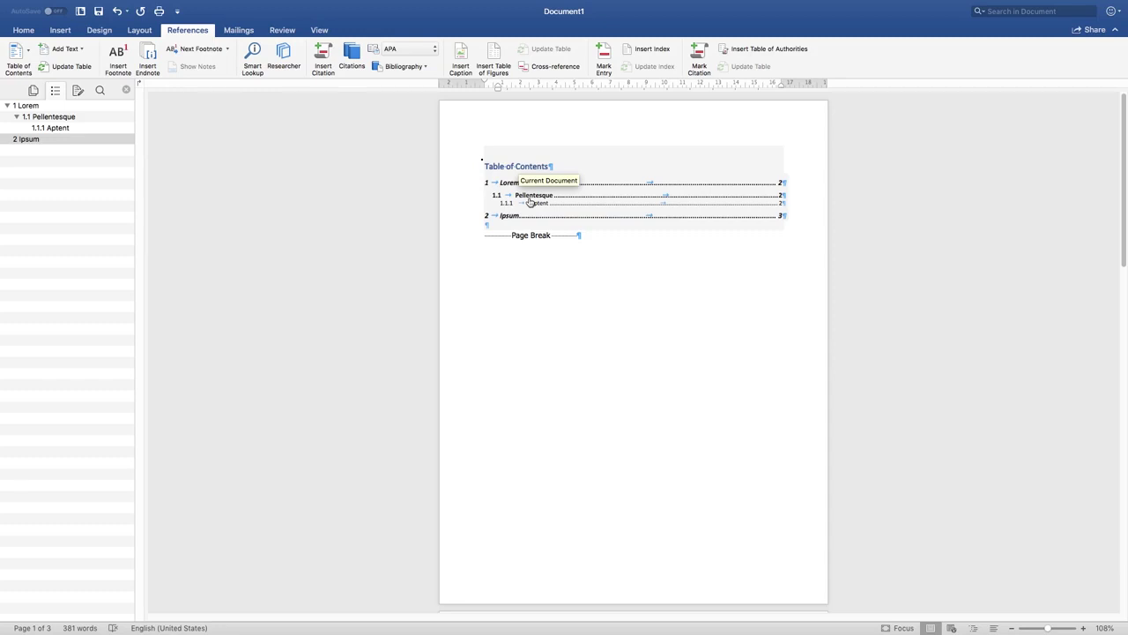
scroll(530, 202, down, 5)
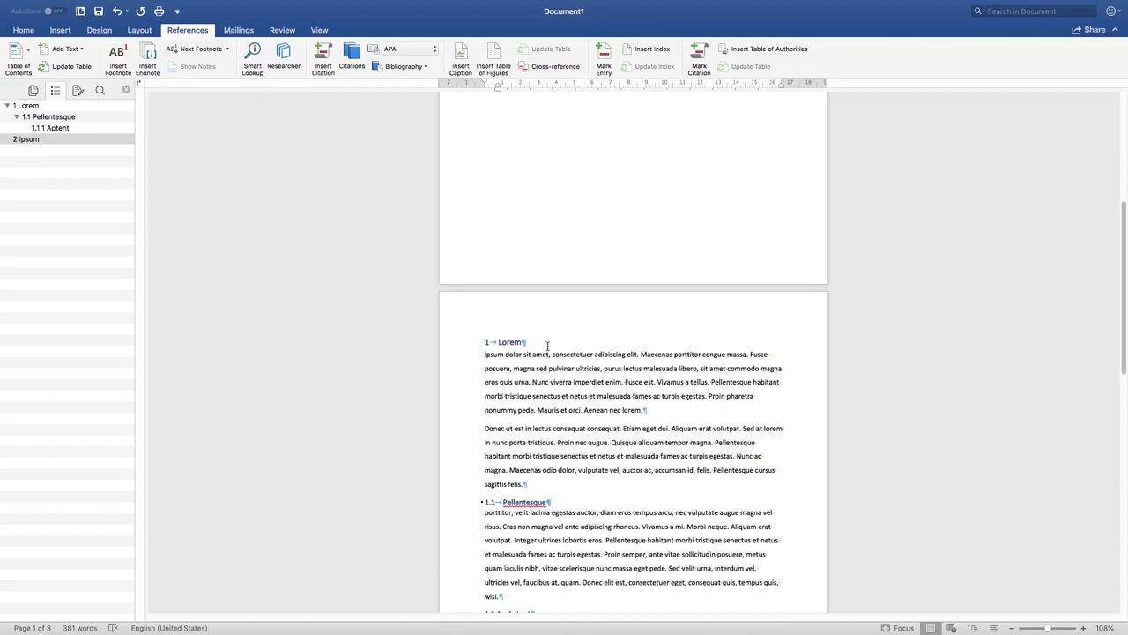
scroll(547, 345, up, 6)
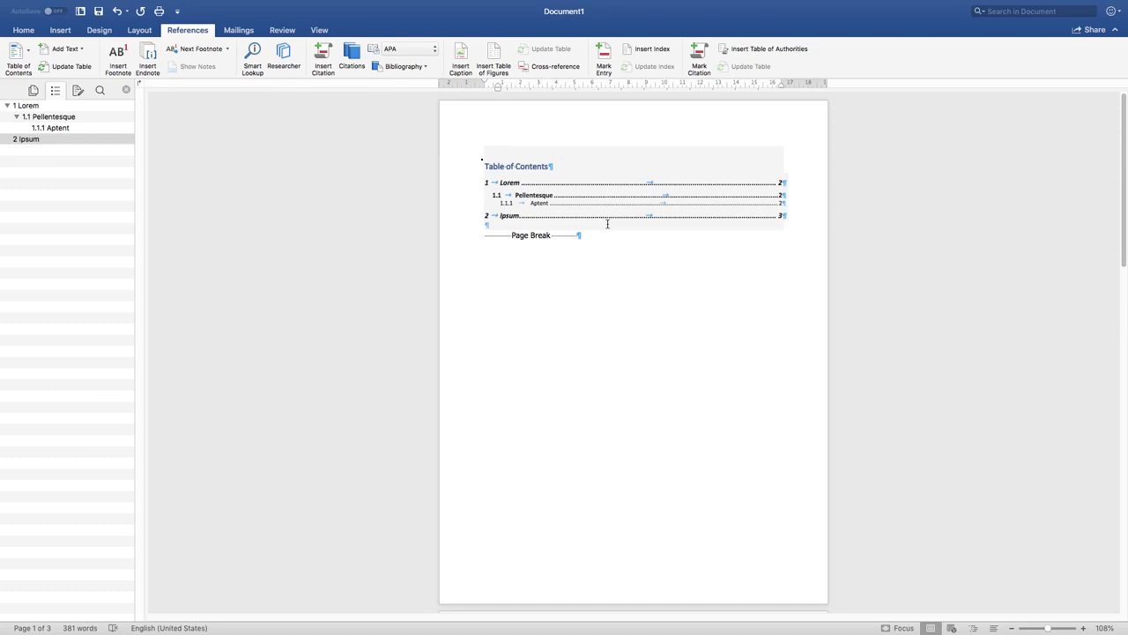
drag(607, 224, 535, 230)
click(541, 227)
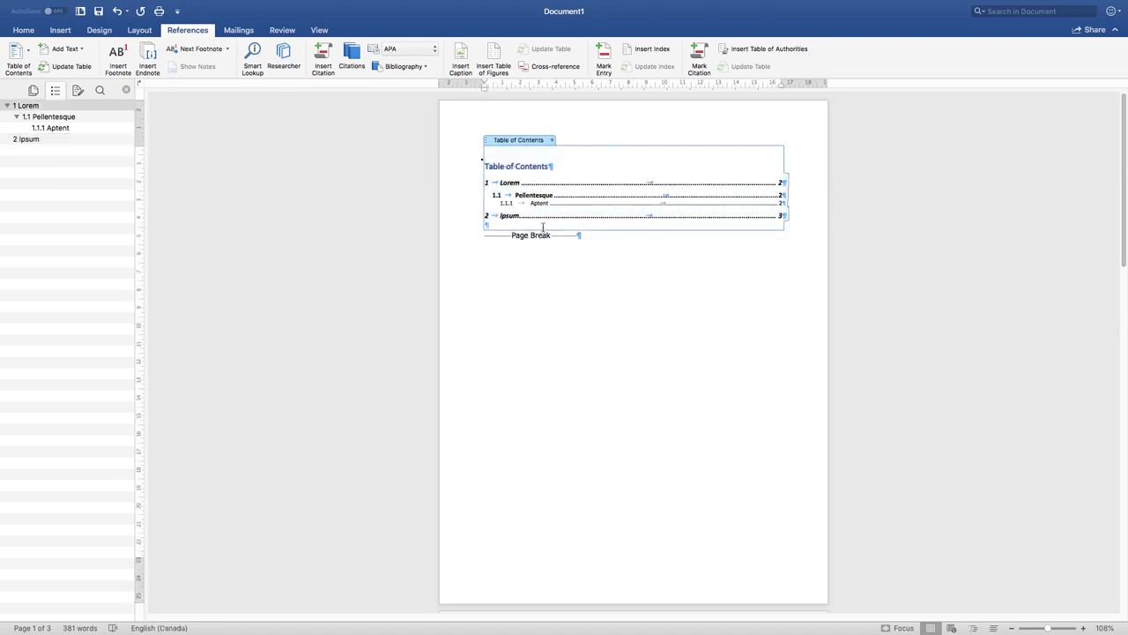
drag(506, 221, 484, 182)
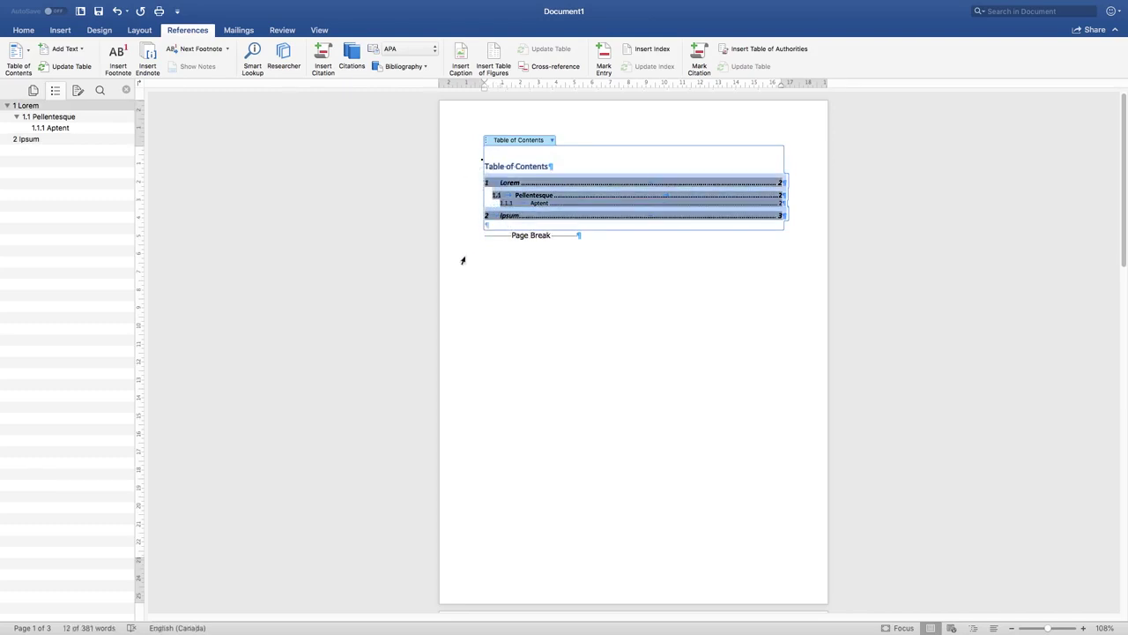
- Set the table of contents entries in Chalkduster at 14 pt
click(59, 31)
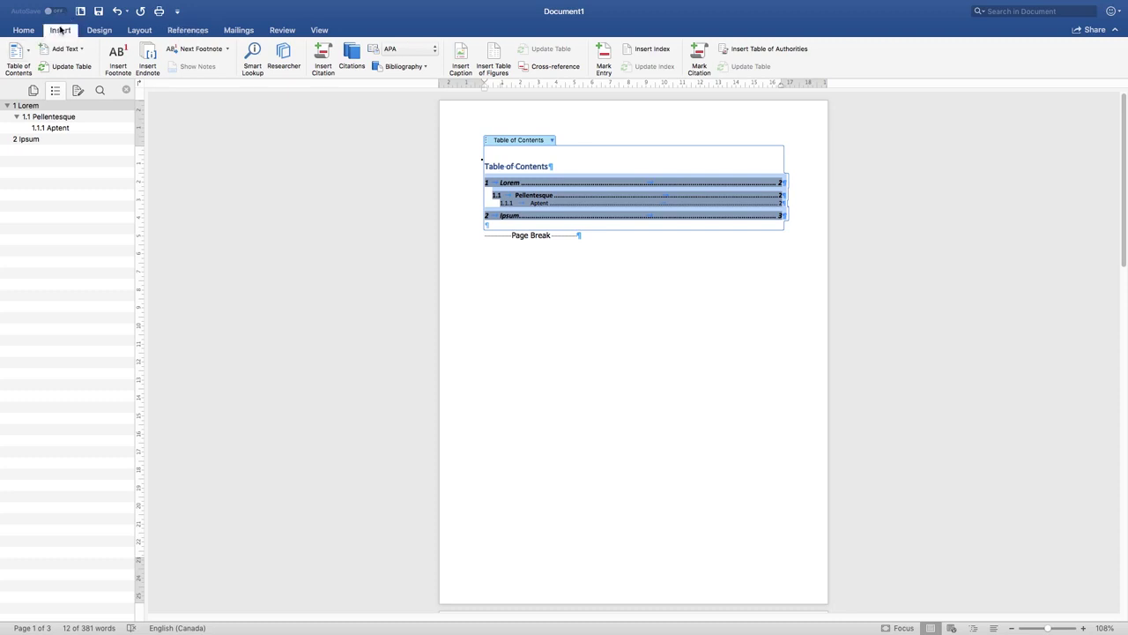
click(25, 30)
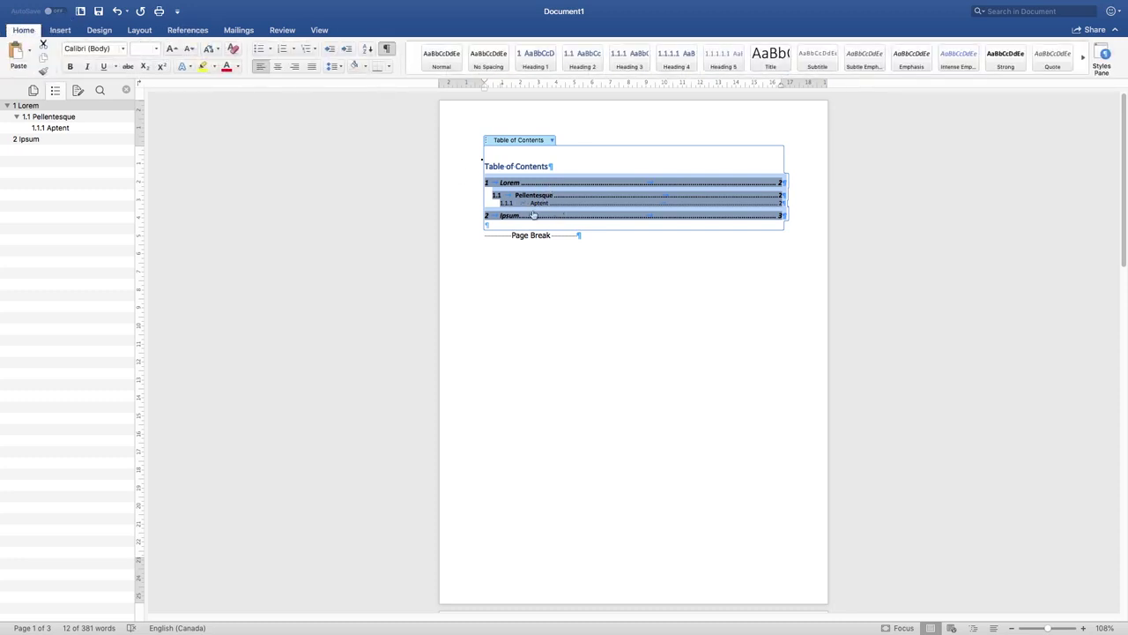
click(125, 49)
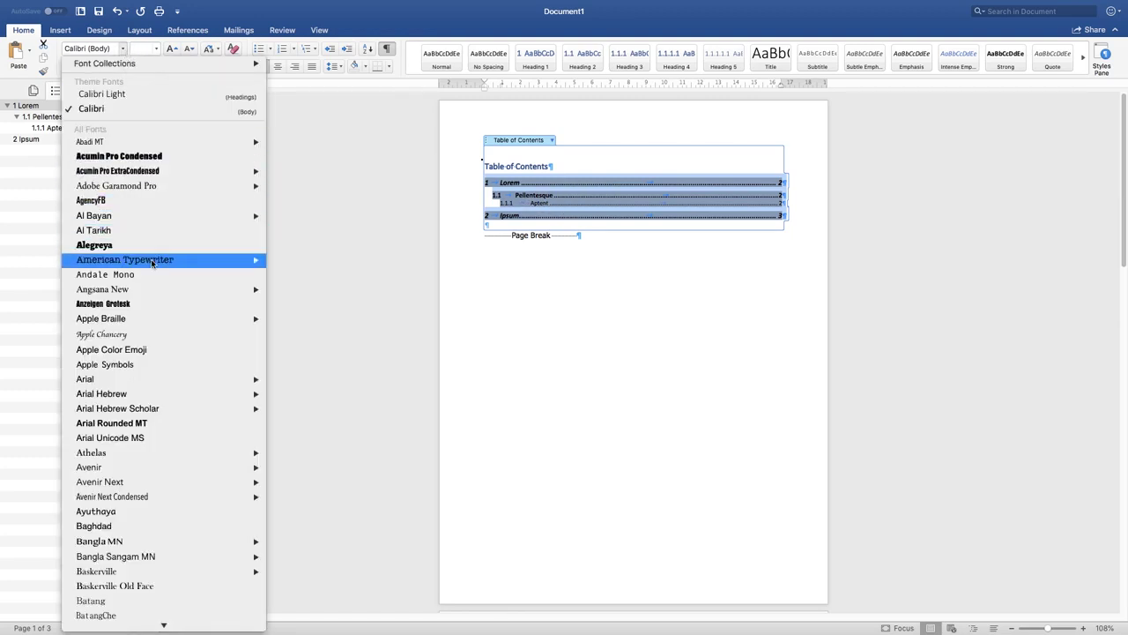
scroll(165, 264, down, 1)
mouse_move(165, 267)
scroll(165, 266, down, 10)
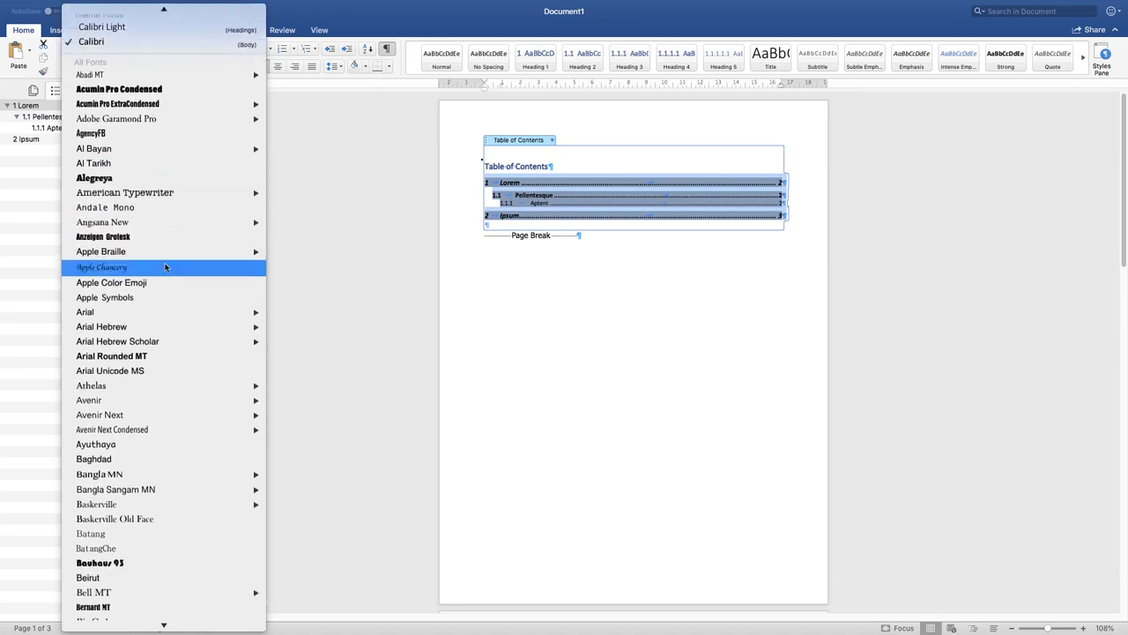
scroll(165, 267, down, 4)
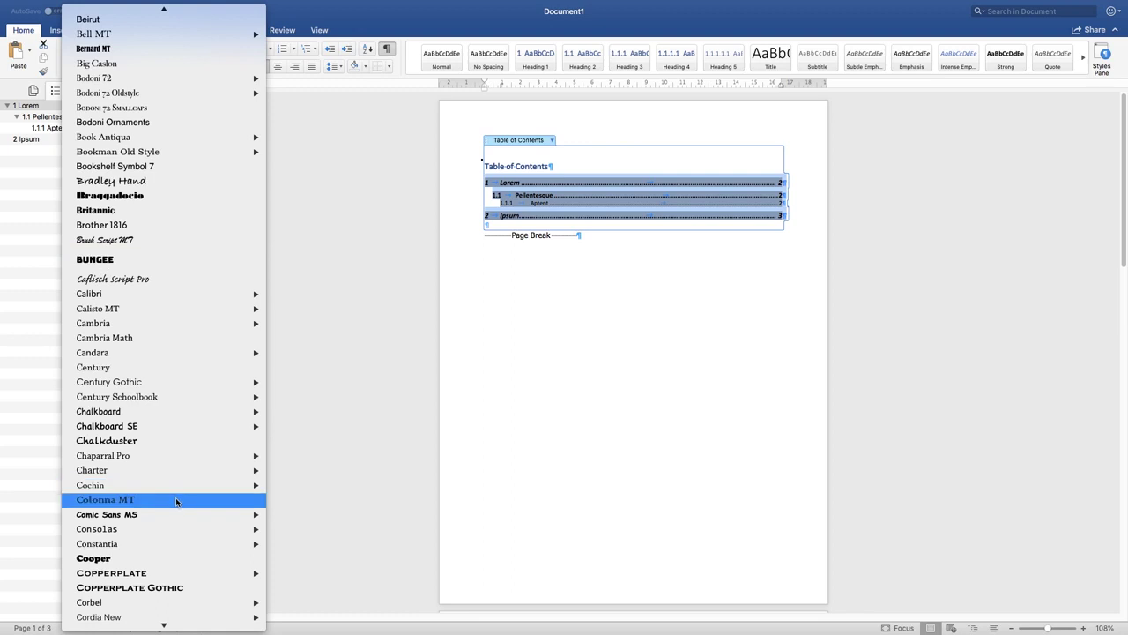
click(127, 443)
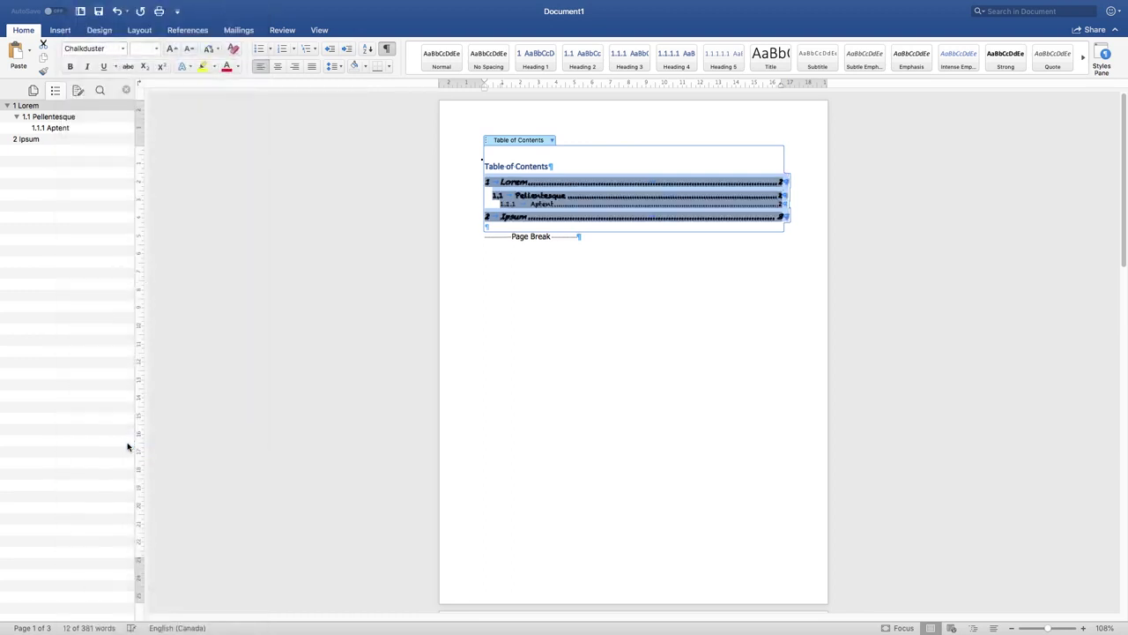
click(156, 48)
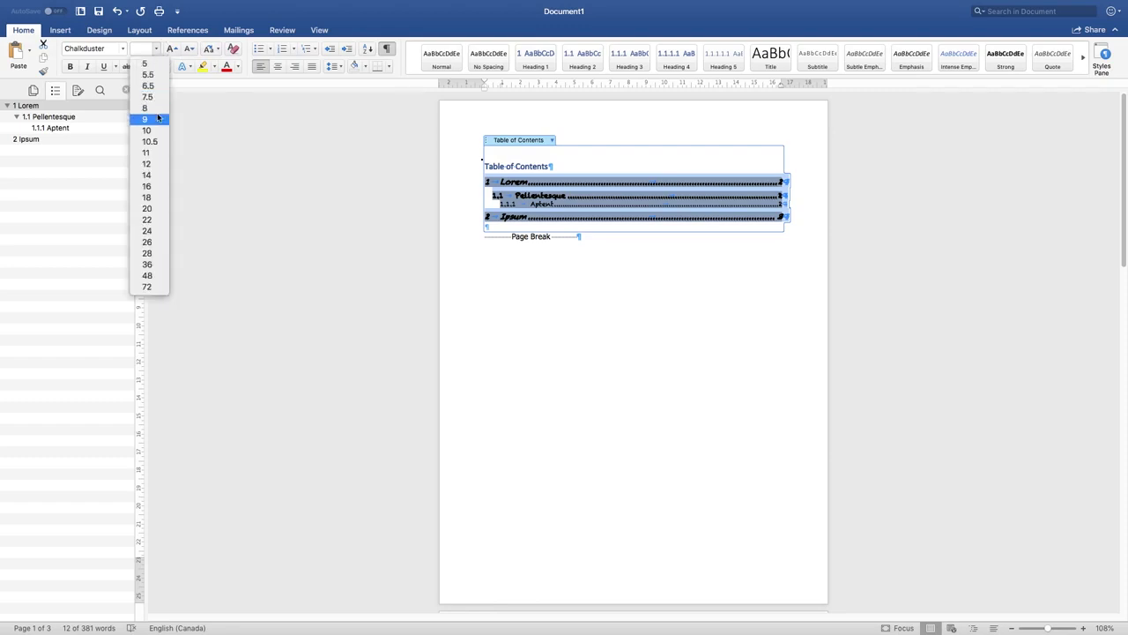
click(154, 176)
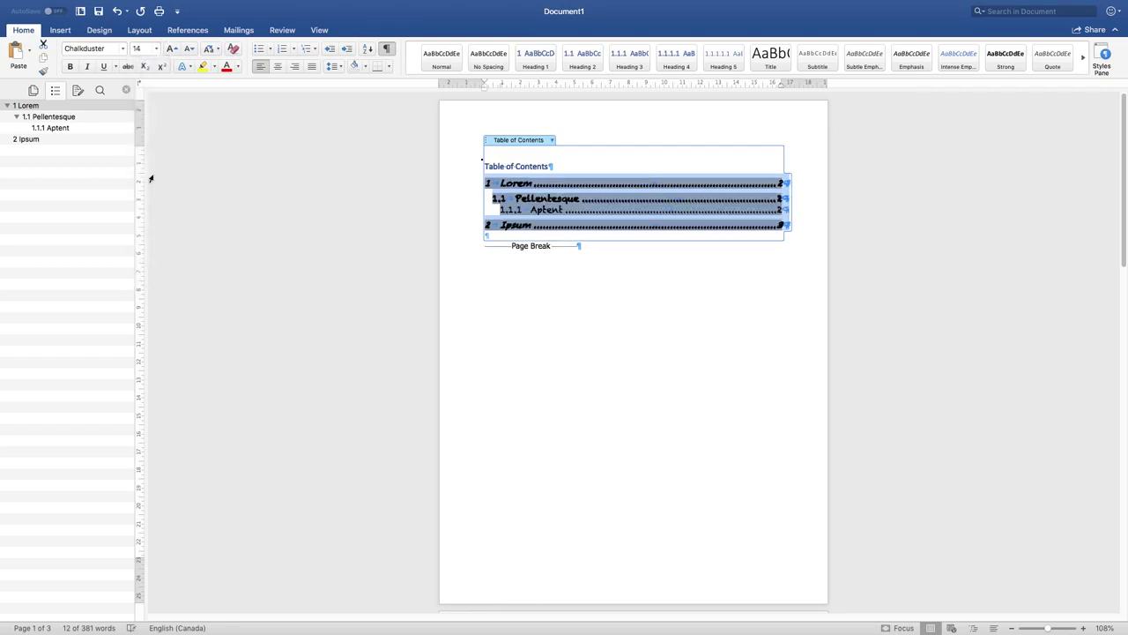
- Set the 'Table of Contents' title in Alegreya, enlarged three steps to 20 pt
drag(534, 165, 418, 135)
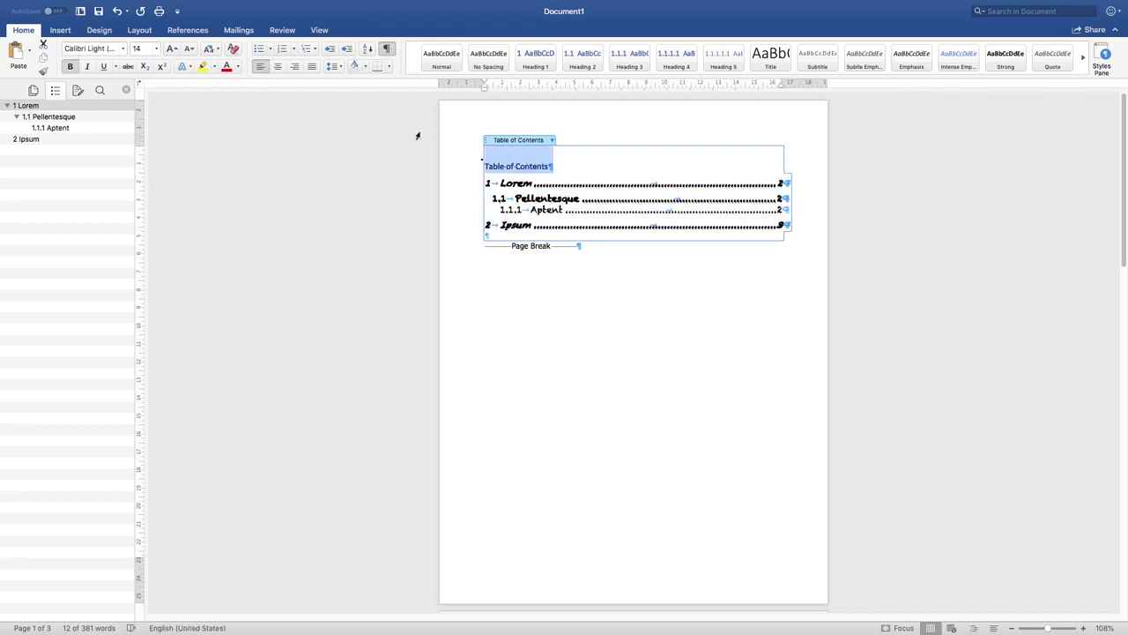
click(123, 49)
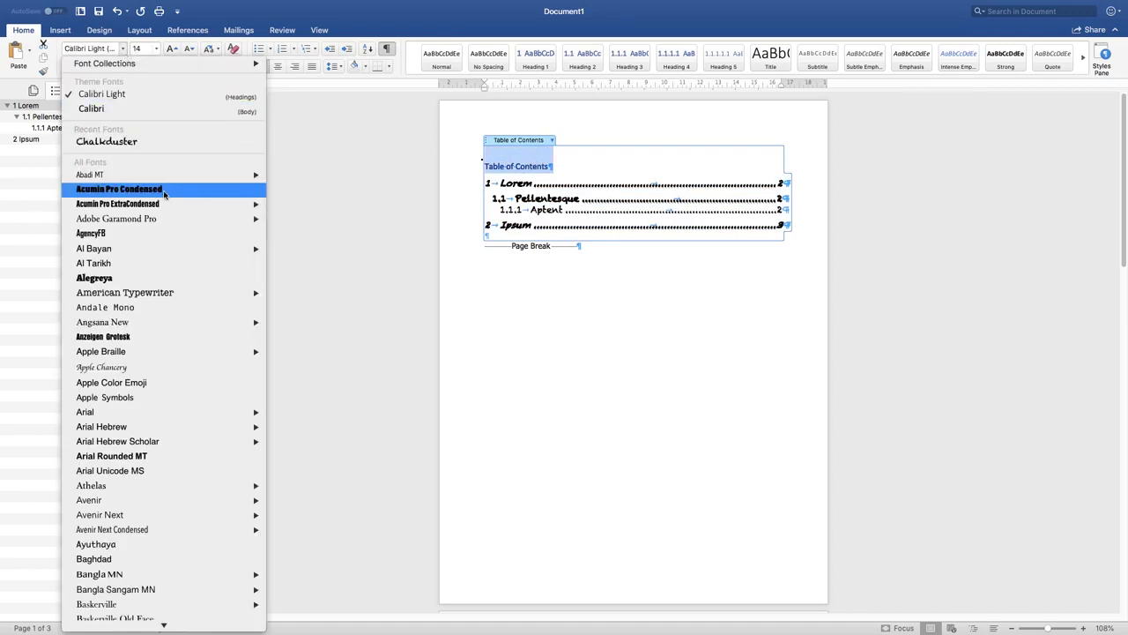
click(175, 280)
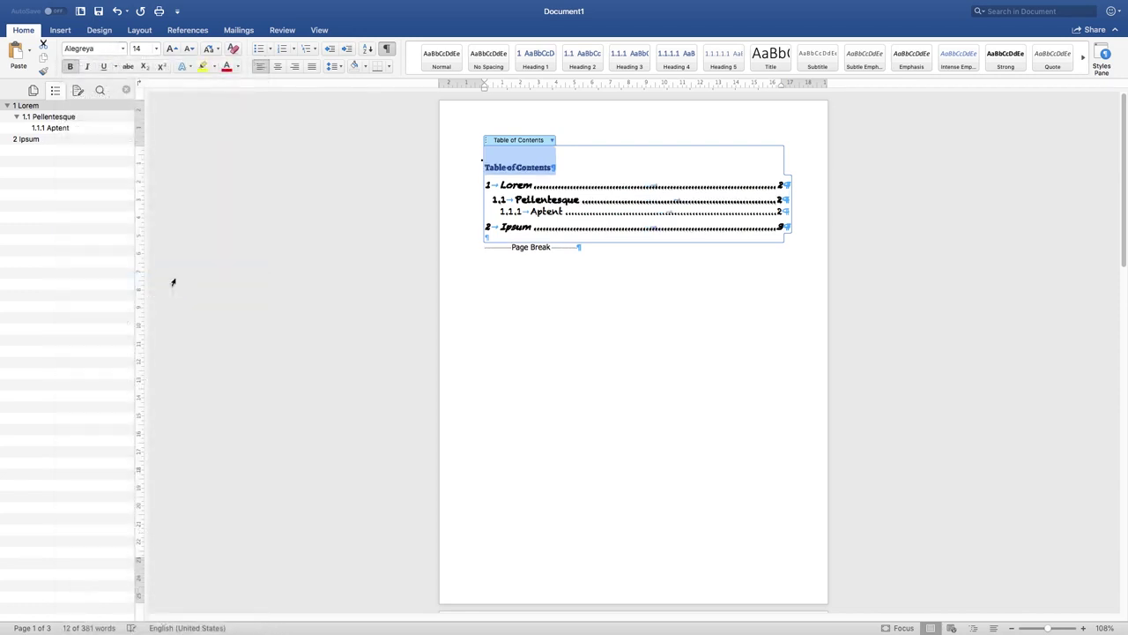
click(171, 49)
click(172, 50)
click(172, 50)
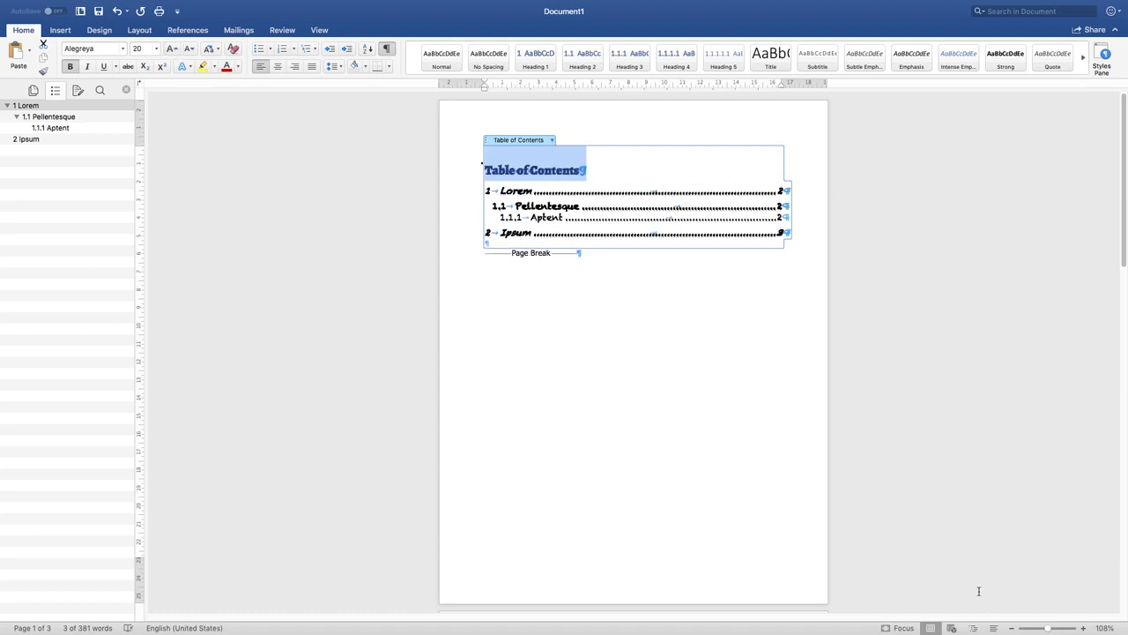
click(788, 446)
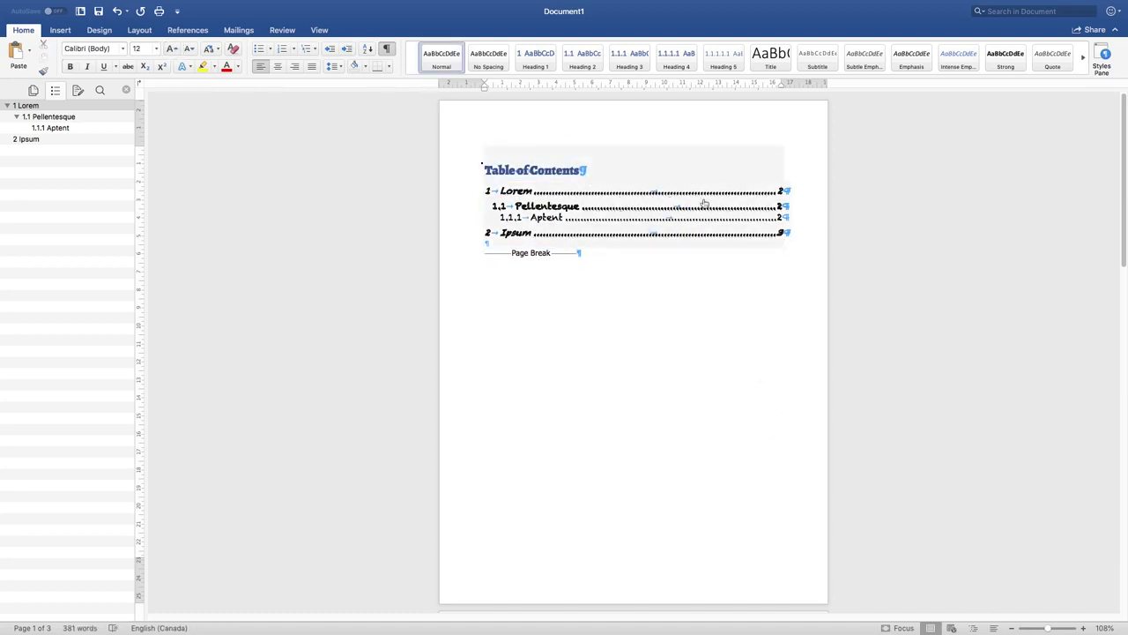
click(620, 173)
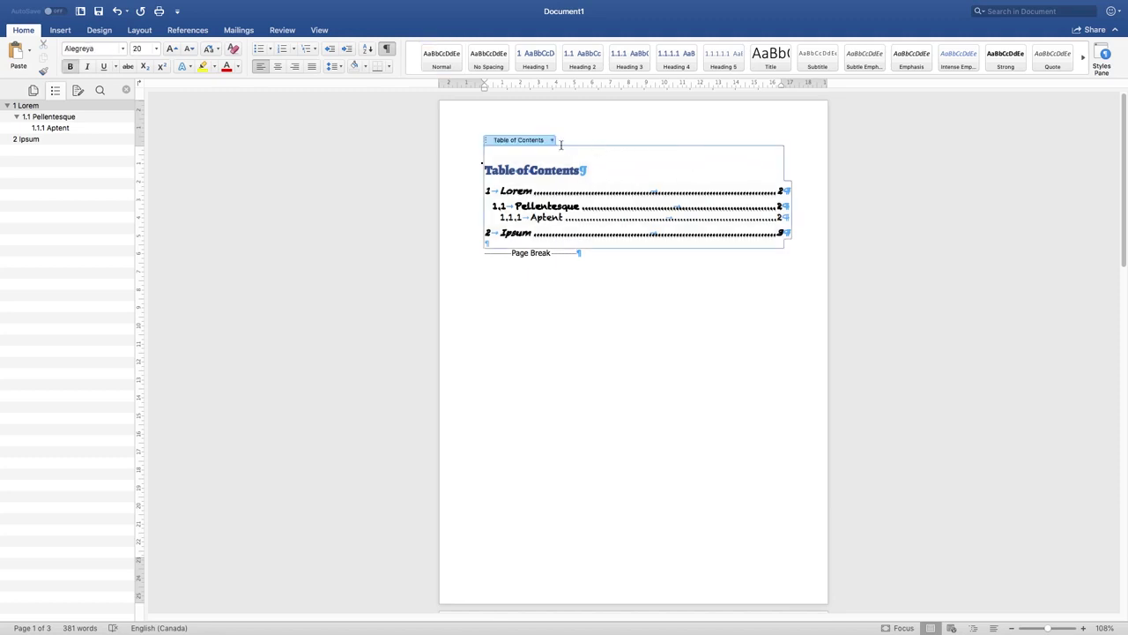
scroll(582, 221, down, 5)
scroll(602, 255, down, 4)
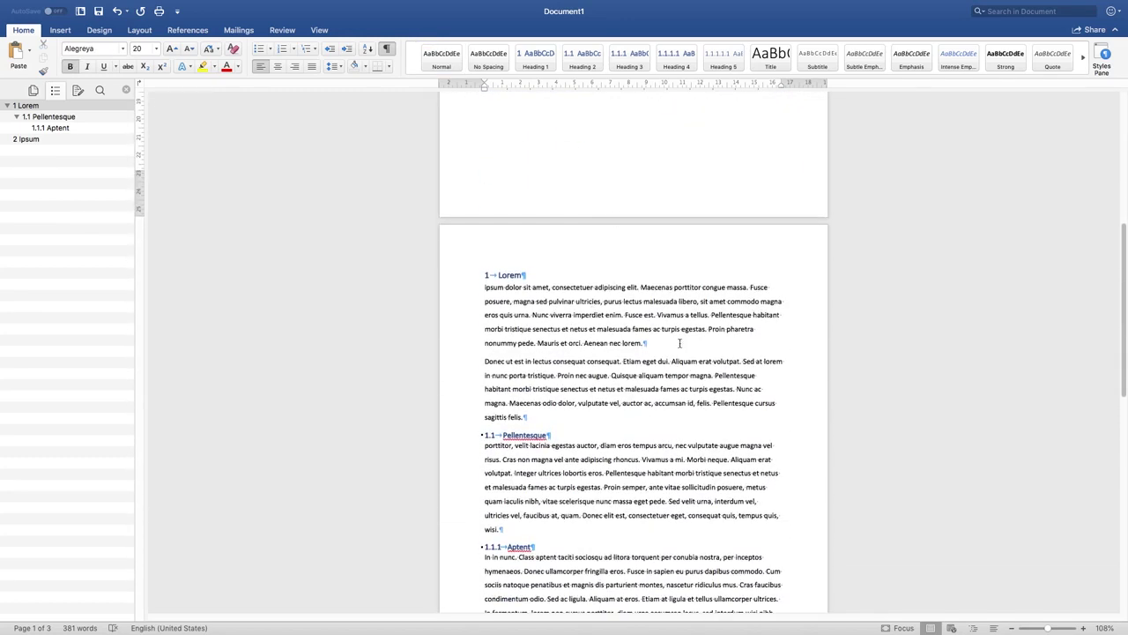
scroll(634, 279, up, 8)
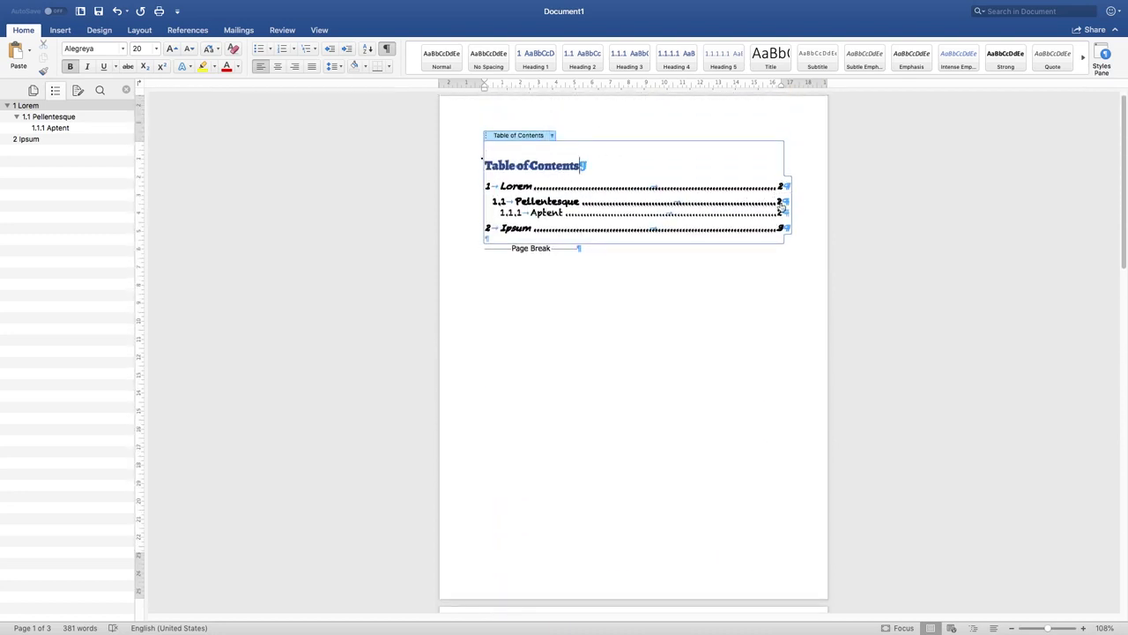
click(552, 136)
click(574, 149)
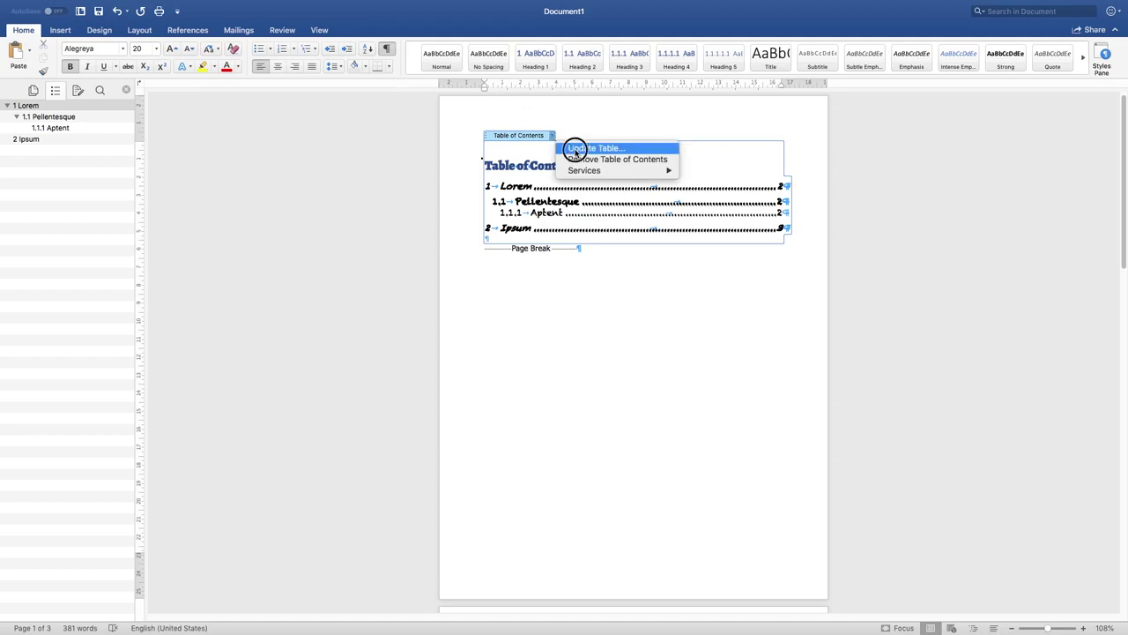
click(523, 207)
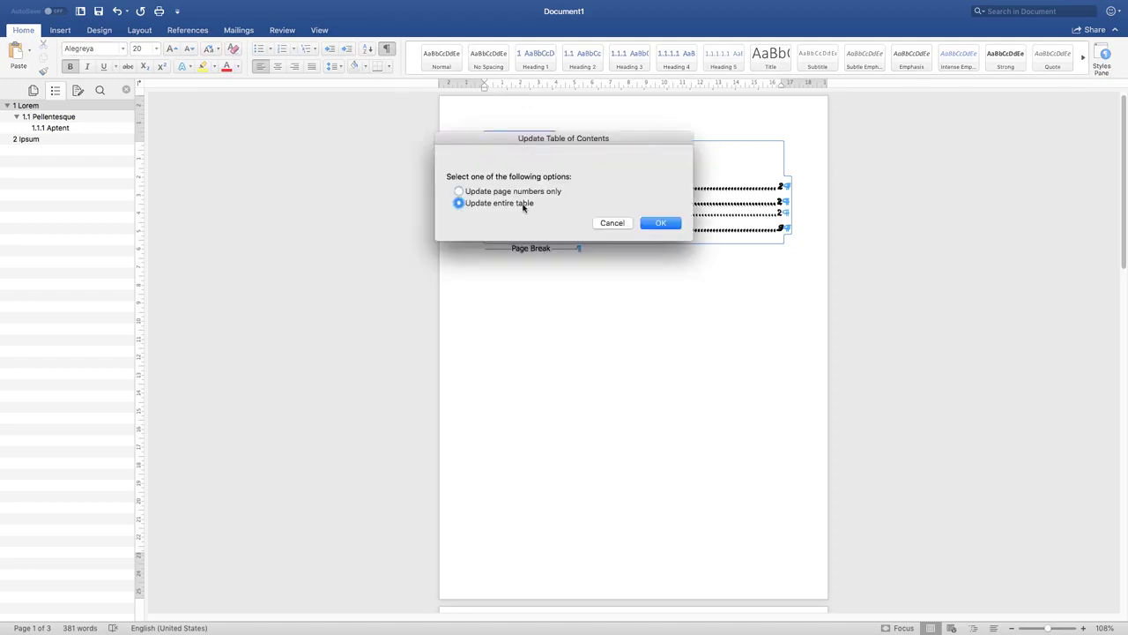
click(659, 224)
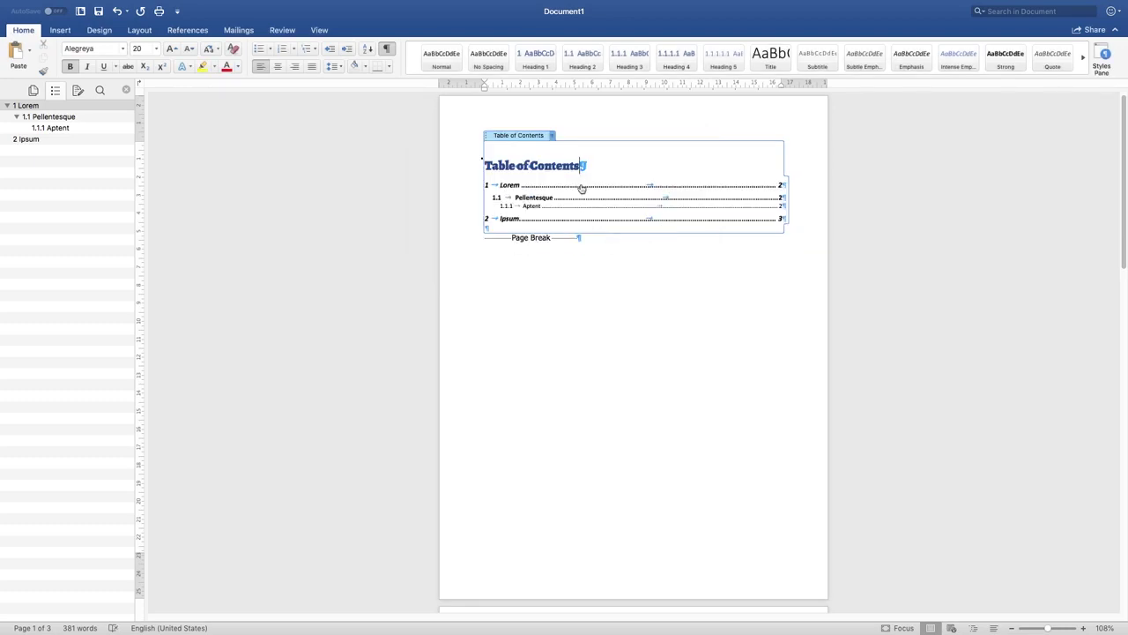
mouse_move(520, 222)
mouse_down()
mouse_move(486, 182)
mouse_move(481, 221)
mouse_move(468, 177)
mouse_move(515, 228)
mouse_up()
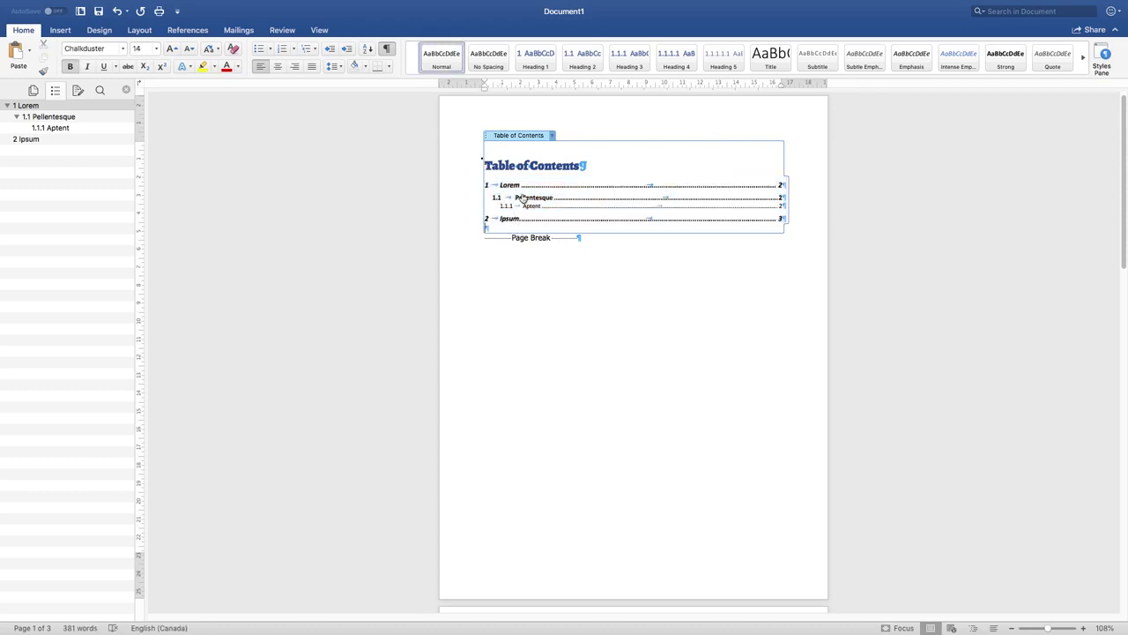
click(582, 160)
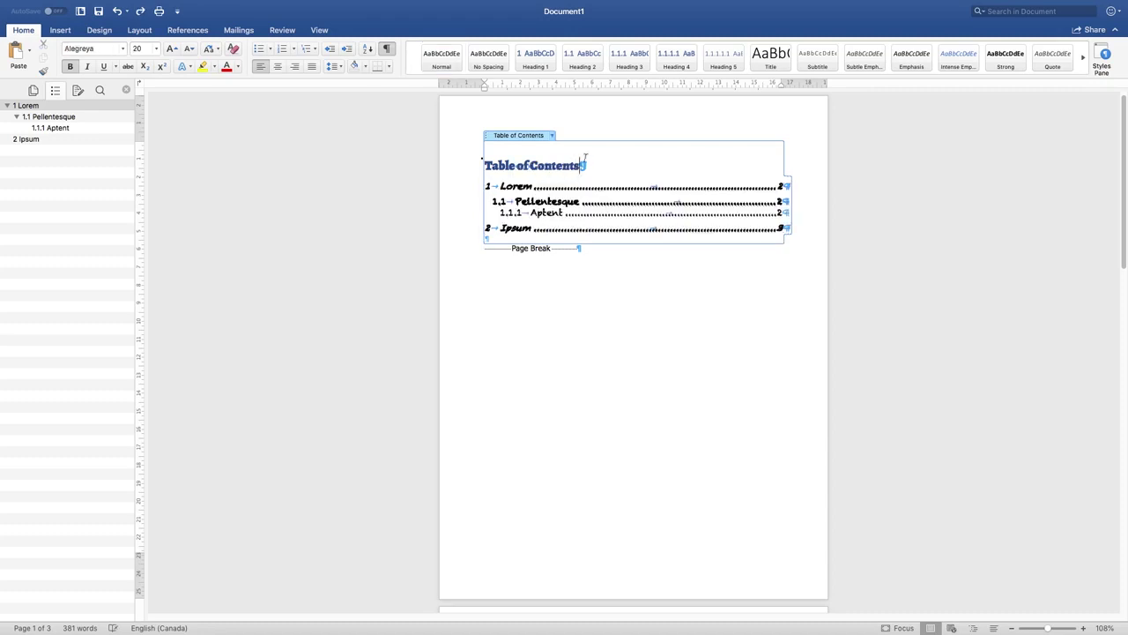
click(552, 135)
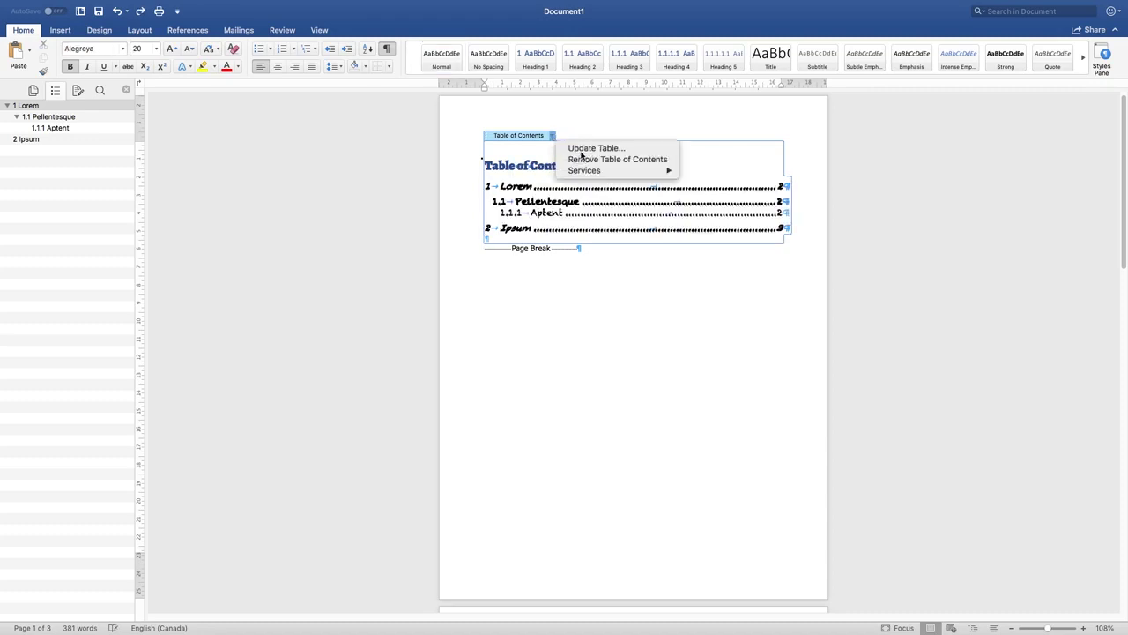
click(584, 147)
click(674, 225)
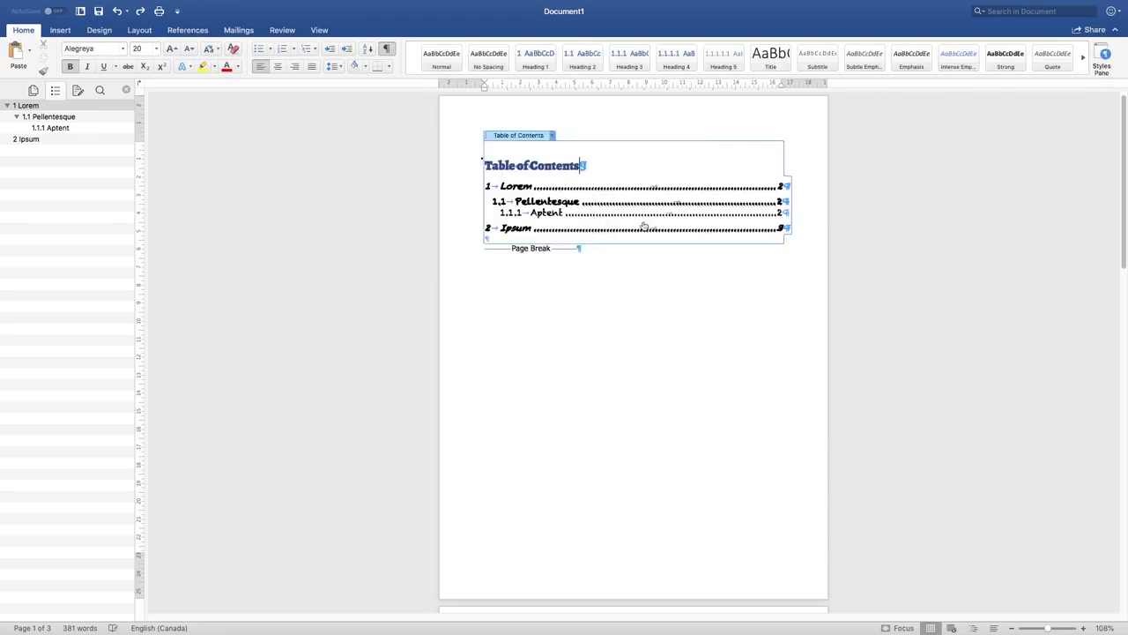
click(550, 137)
click(583, 147)
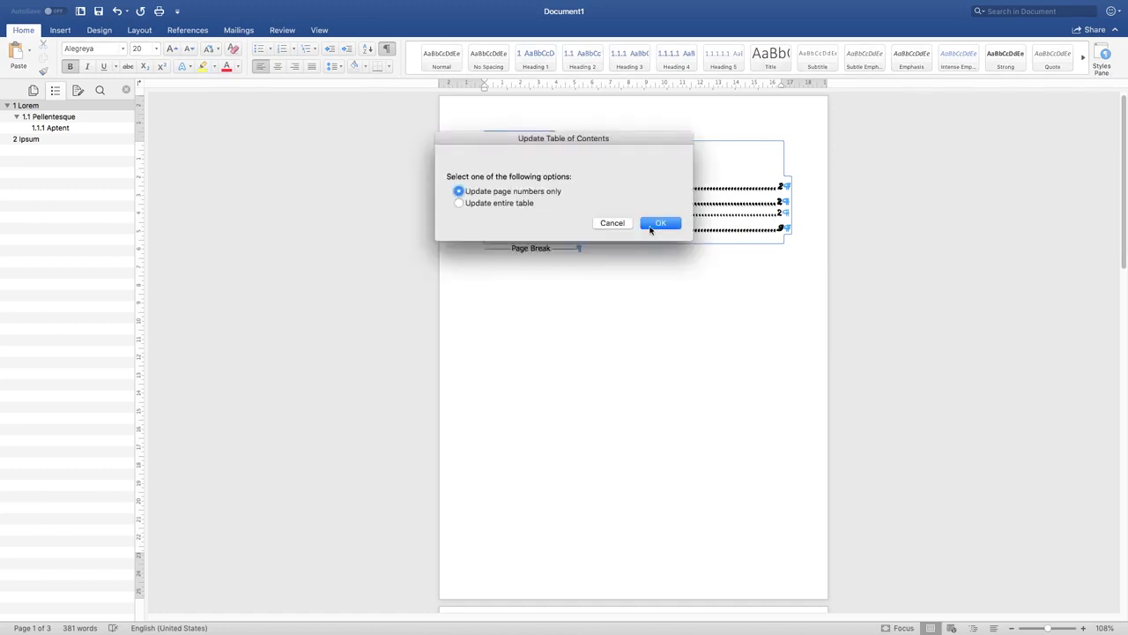
click(612, 222)
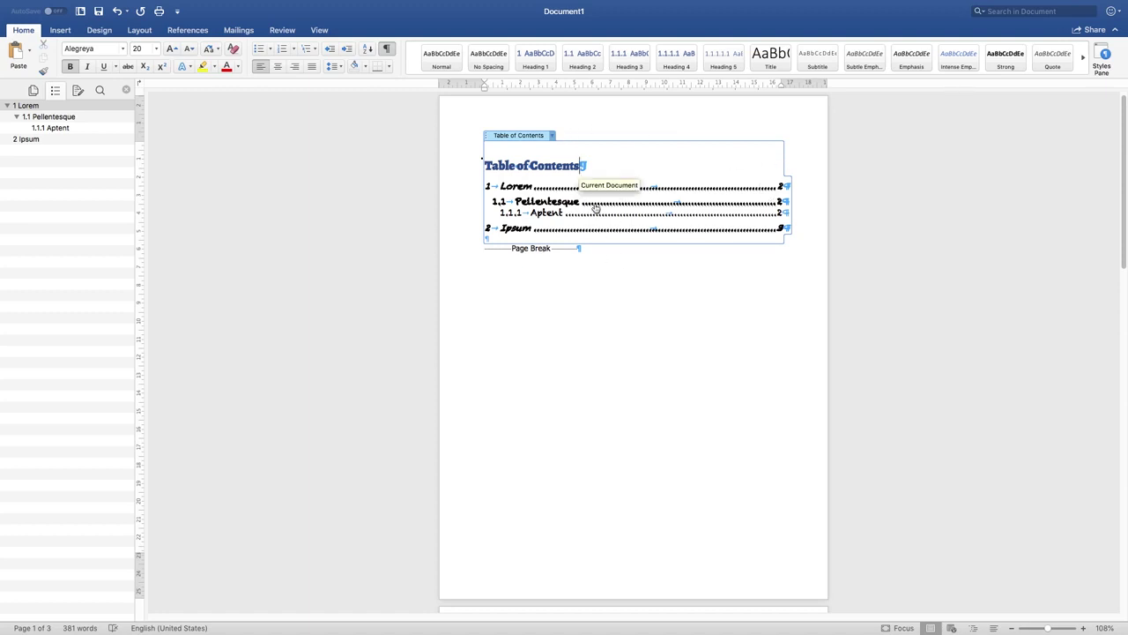
- Make Donec a Heading 1 and split it onto its own line
scroll(627, 287, down, 8)
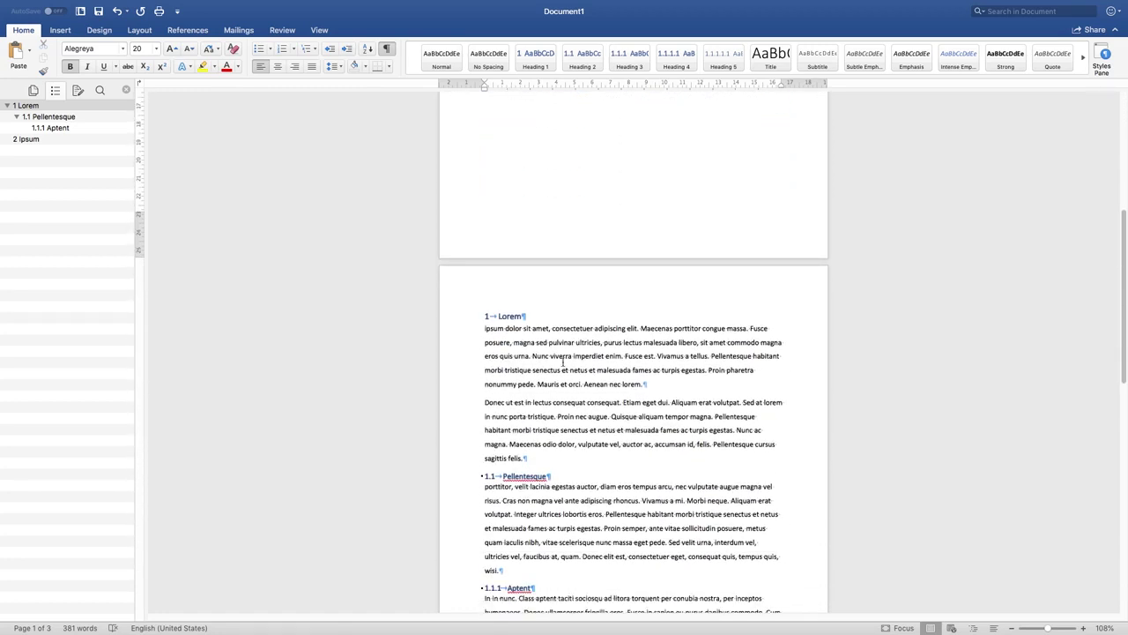
click(660, 384)
double_click(495, 401)
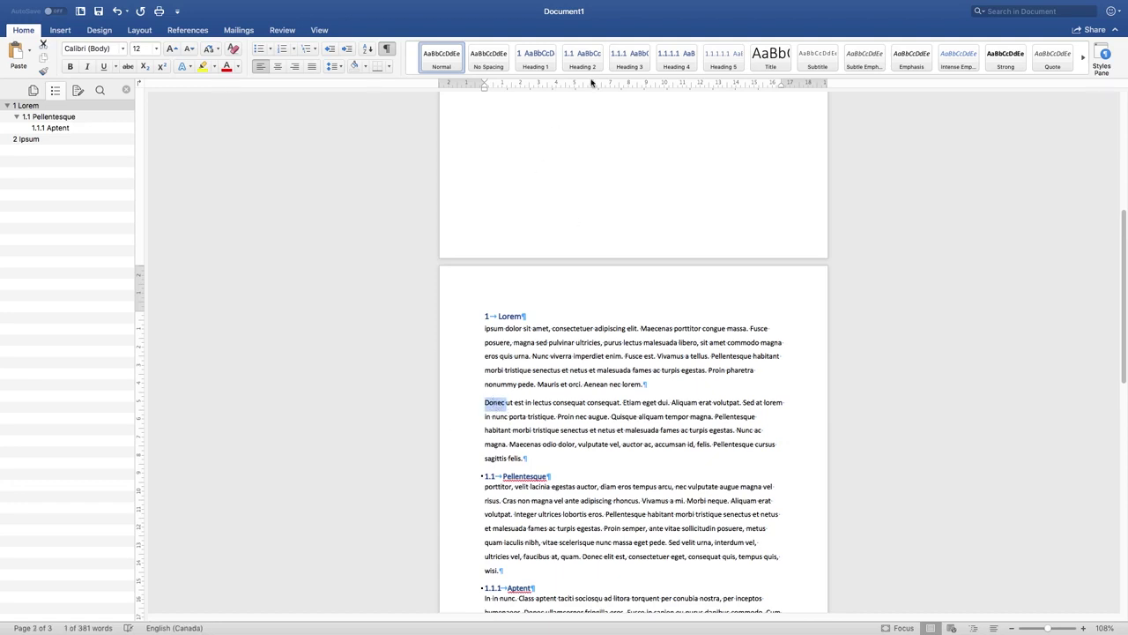
click(536, 58)
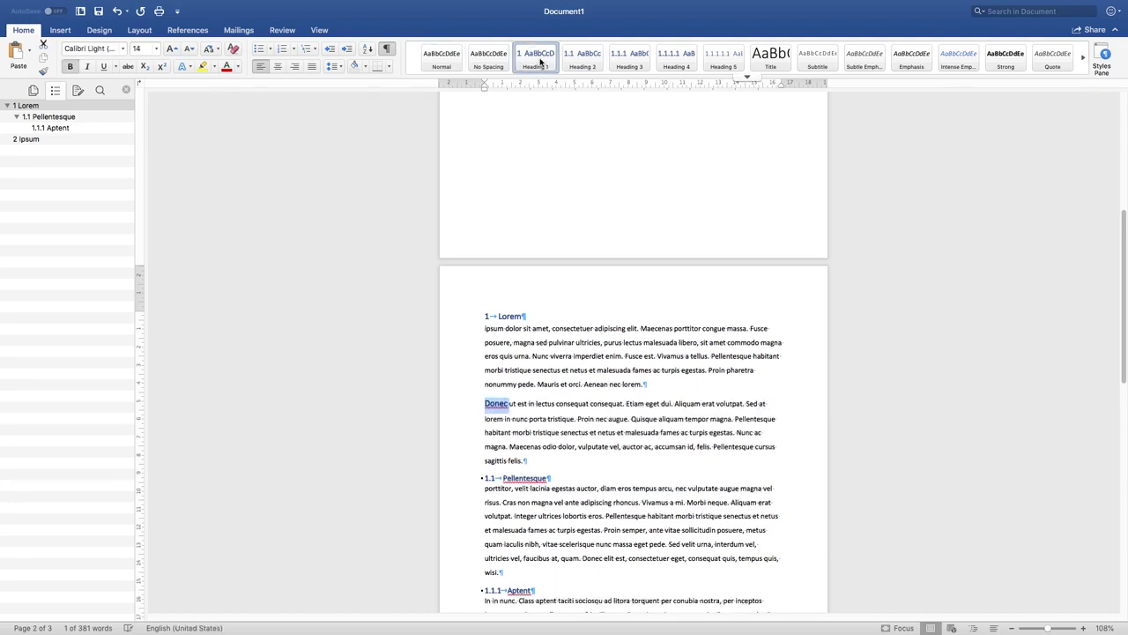
click(510, 403)
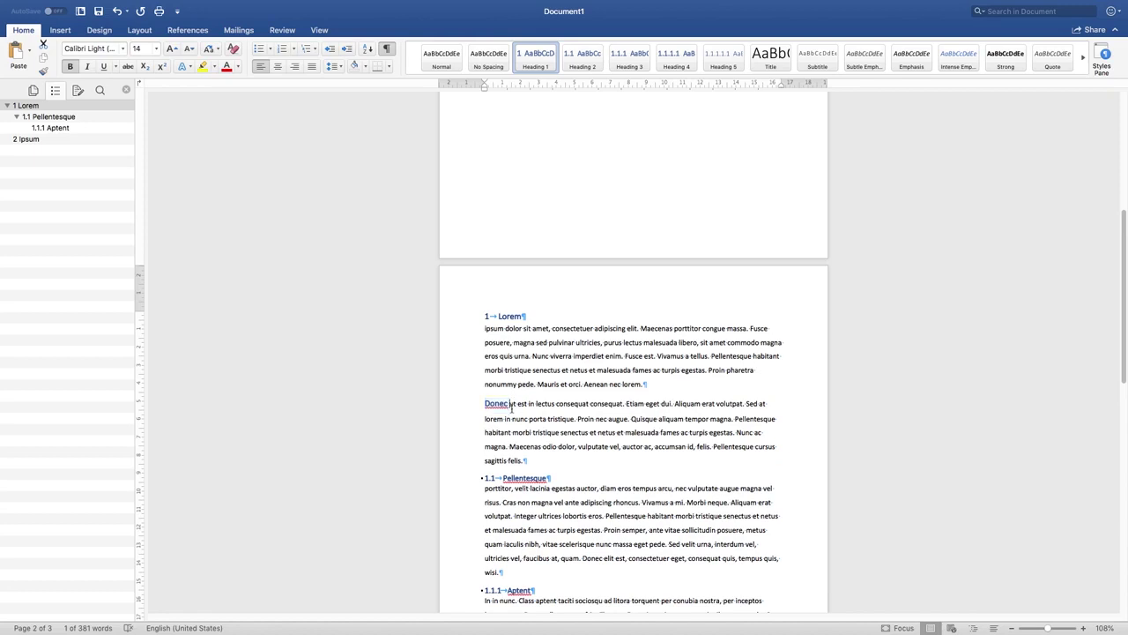
key(Return)
key(BackSpace)
- Reapply the heading style to Donec with Ctrl+Alt+1, matching the Lorem heading
double_click(506, 318)
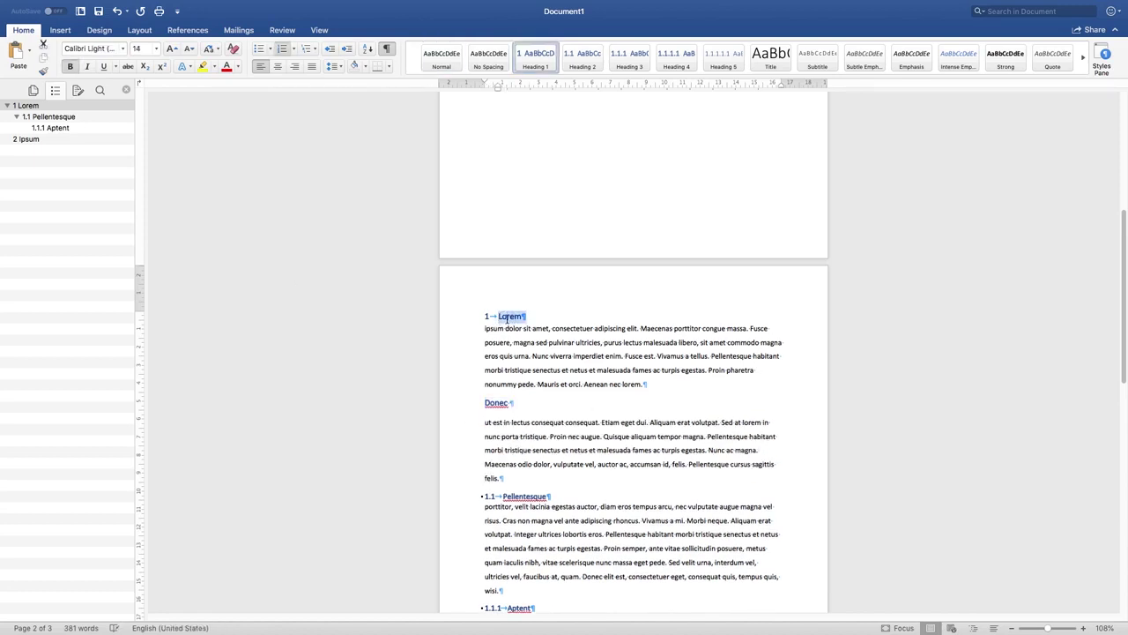
double_click(498, 403)
key(ctrl+alt+1)
scroll(528, 352, up, 10)
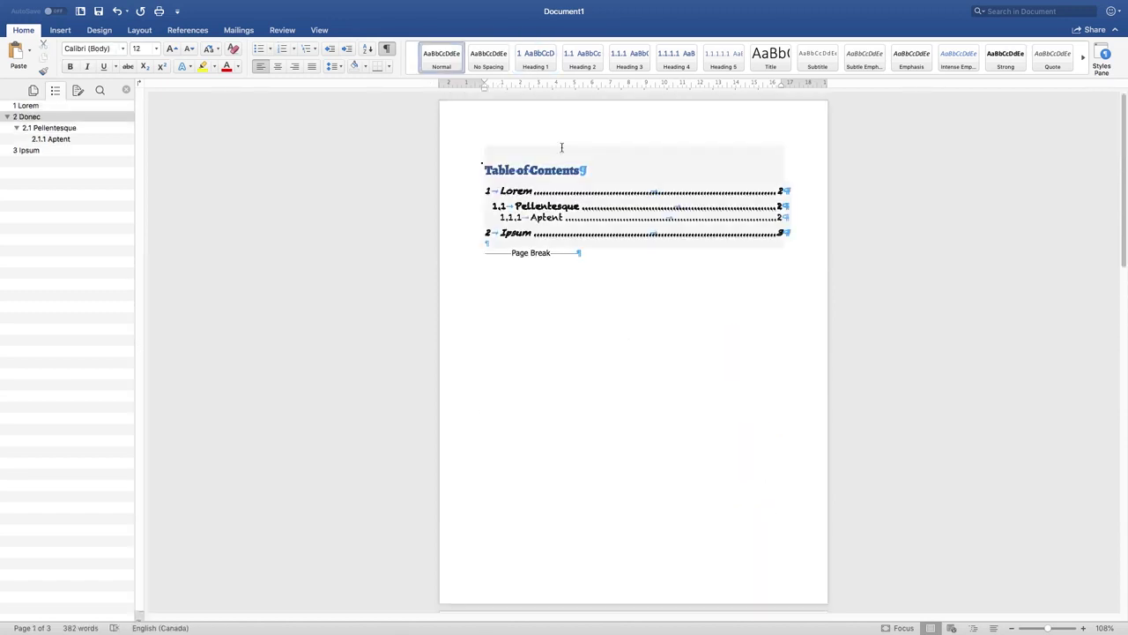
- Update only the page numbers of the table of contents
click(560, 170)
click(552, 140)
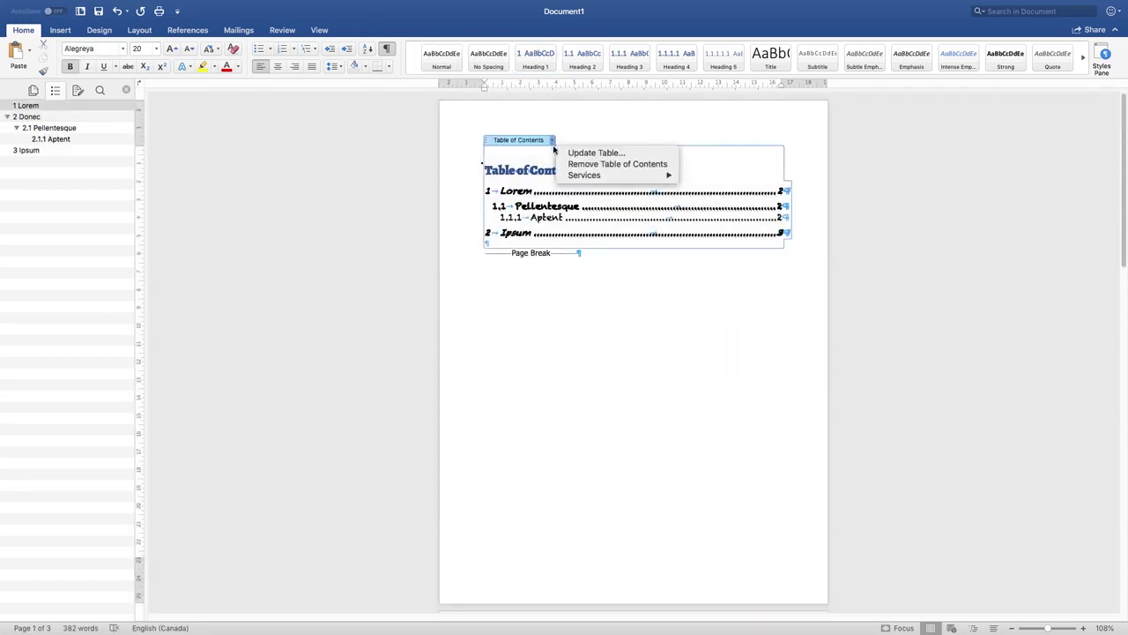
click(605, 153)
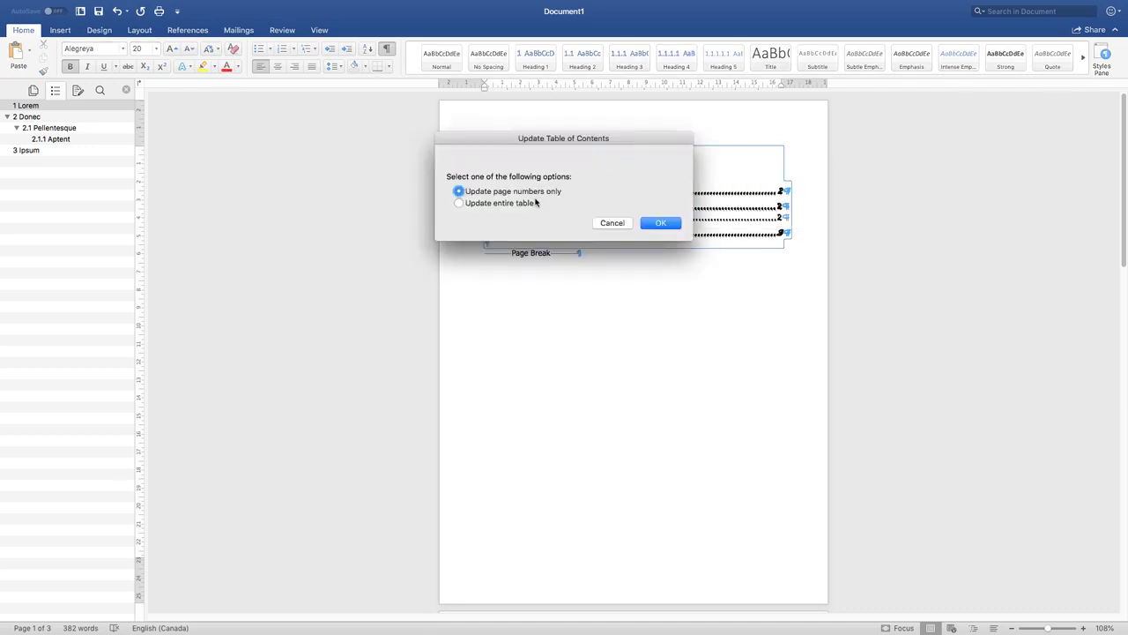
click(666, 224)
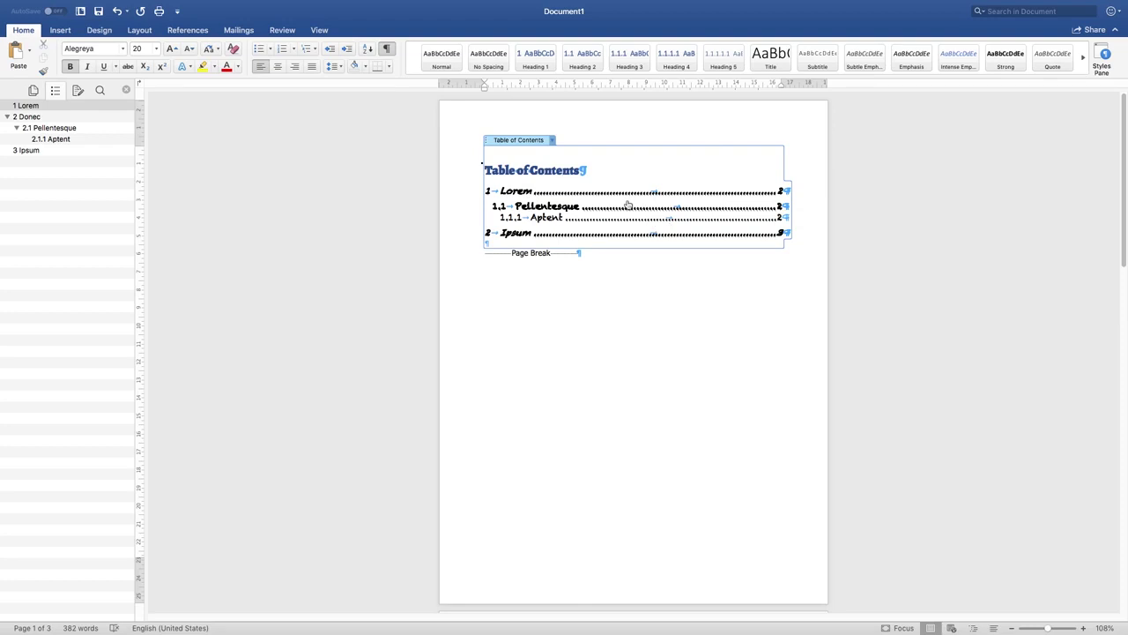
- Rebuild the entire table of contents so it includes 2 Donec, then select it
click(553, 141)
click(569, 152)
click(520, 204)
click(660, 223)
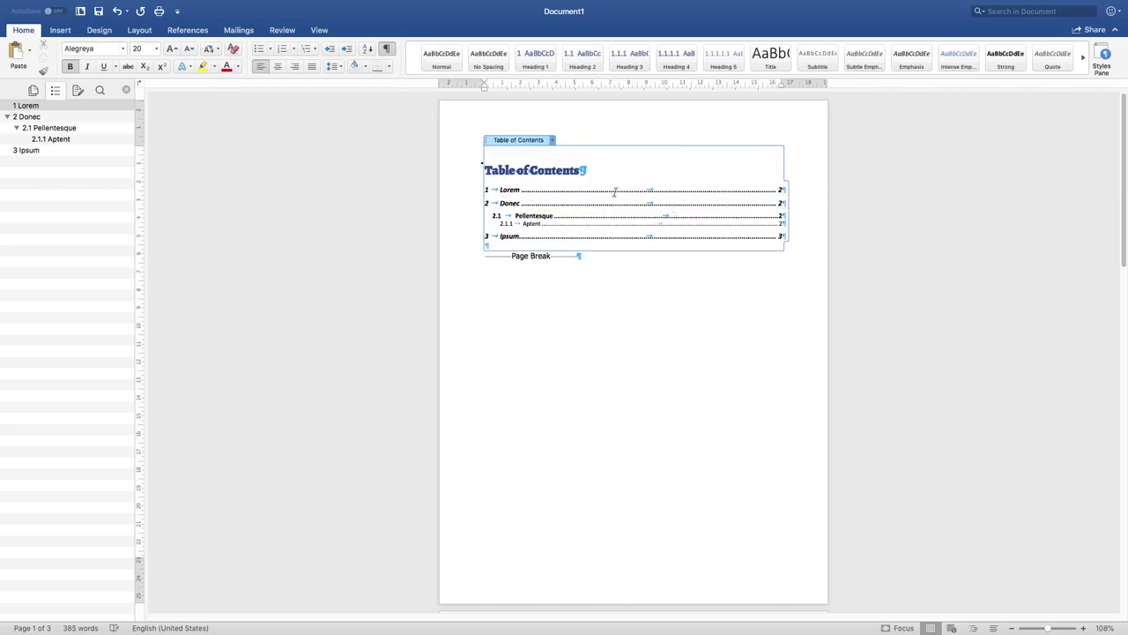
click(486, 141)
- Delete the table of contents and bring up the References table of contents layouts
key(BackSpace)
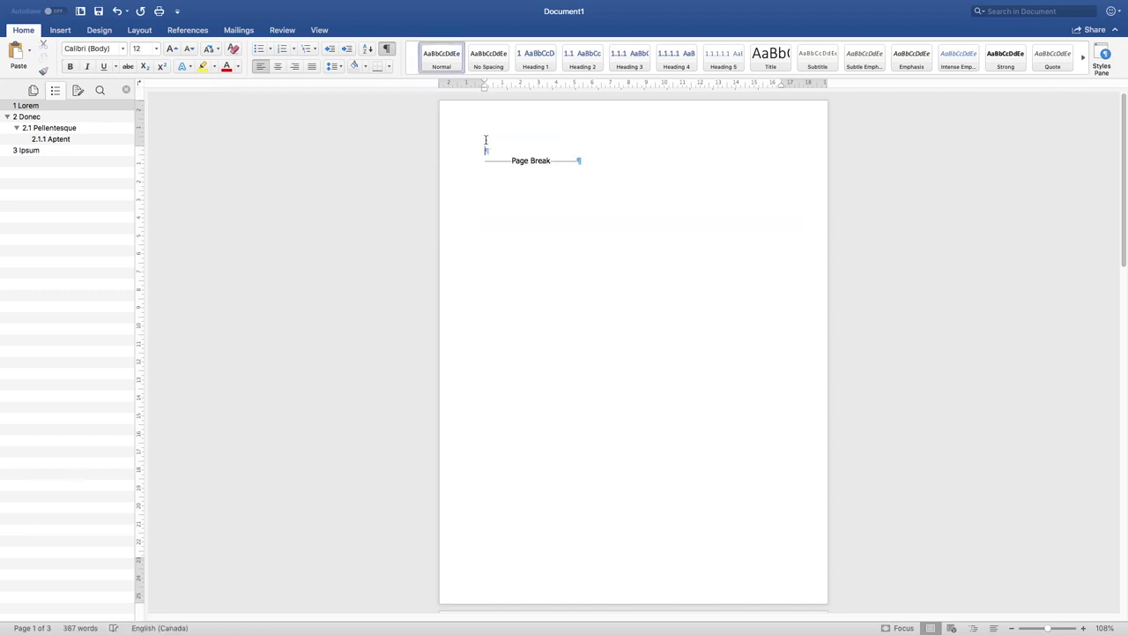
click(55, 31)
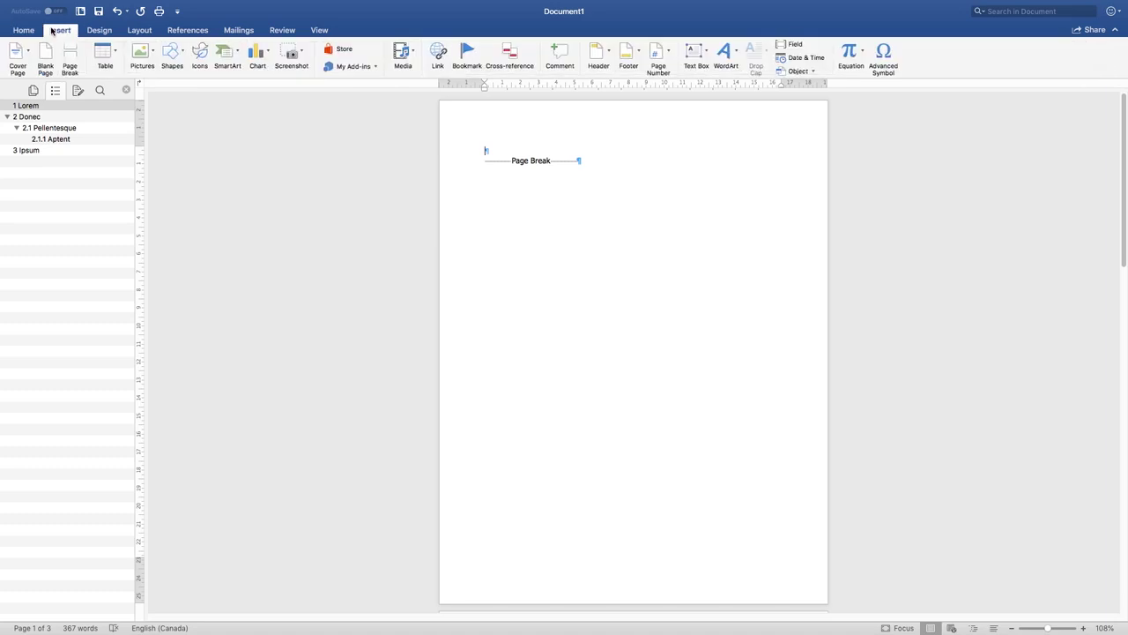
click(188, 29)
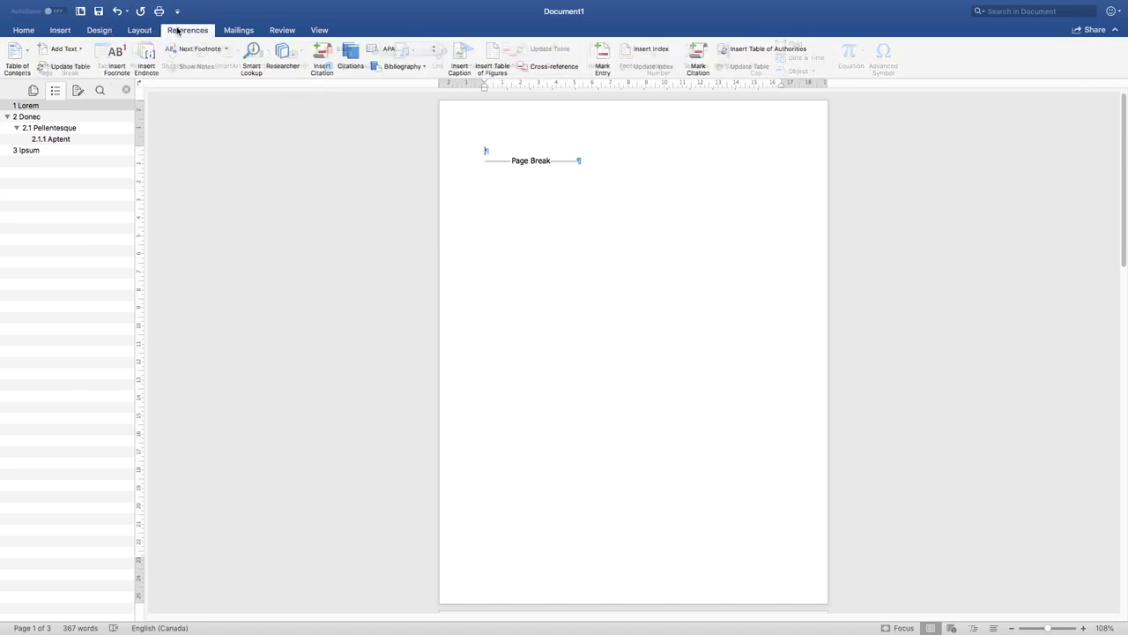
click(19, 60)
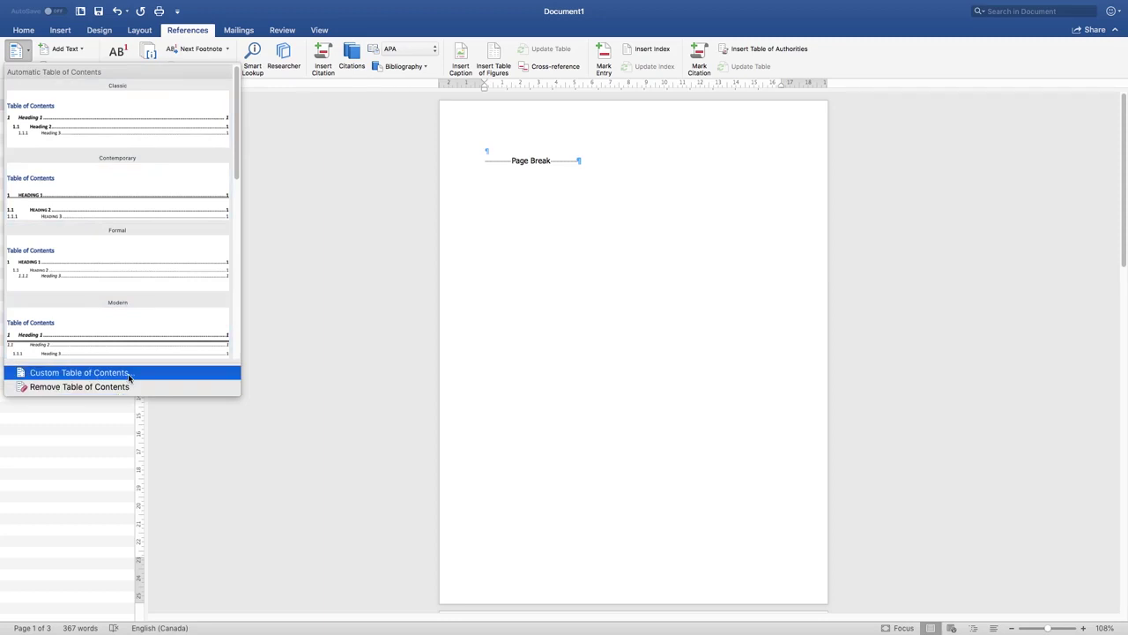
- Open Custom Table of Contents and preview Classic through Simple formats, keeping From template
click(79, 372)
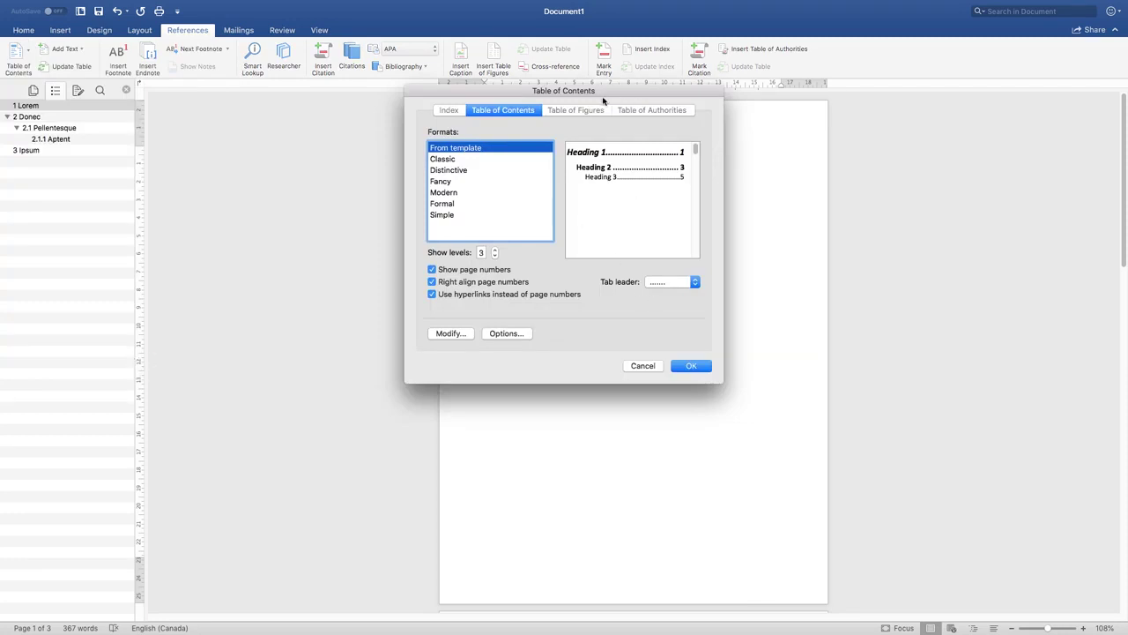
drag(570, 93, 549, 176)
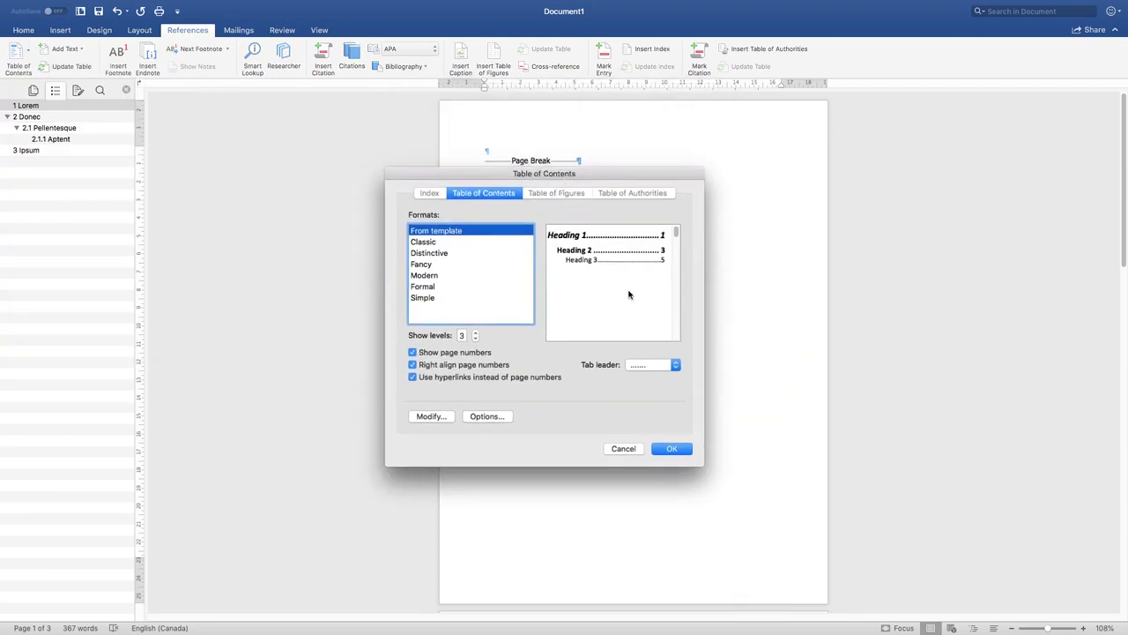
click(623, 449)
click(18, 55)
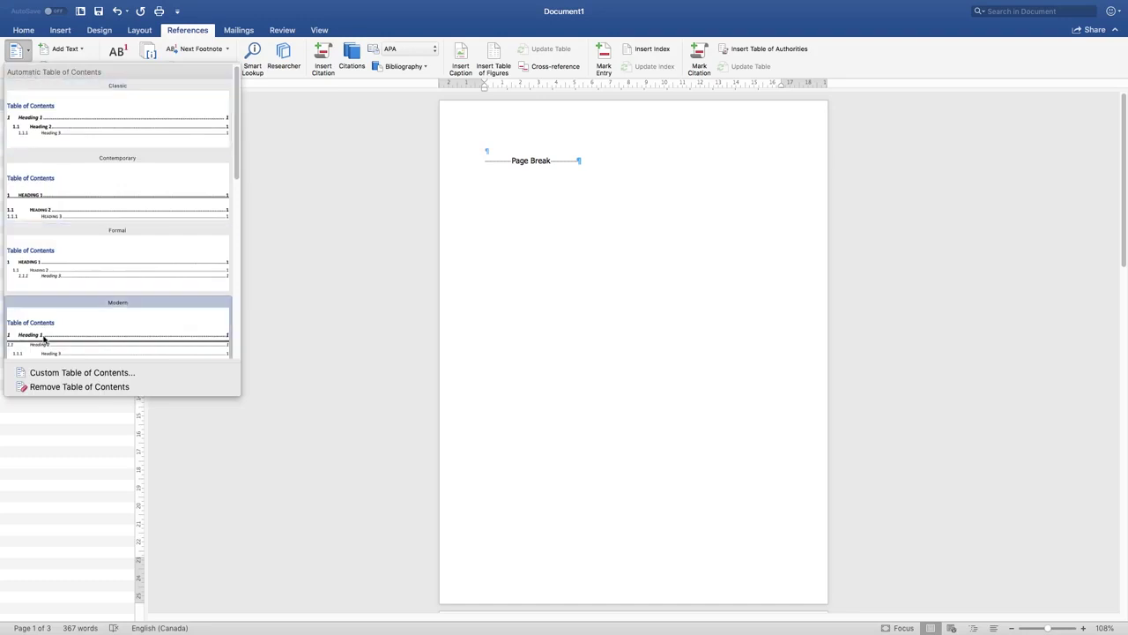
click(61, 372)
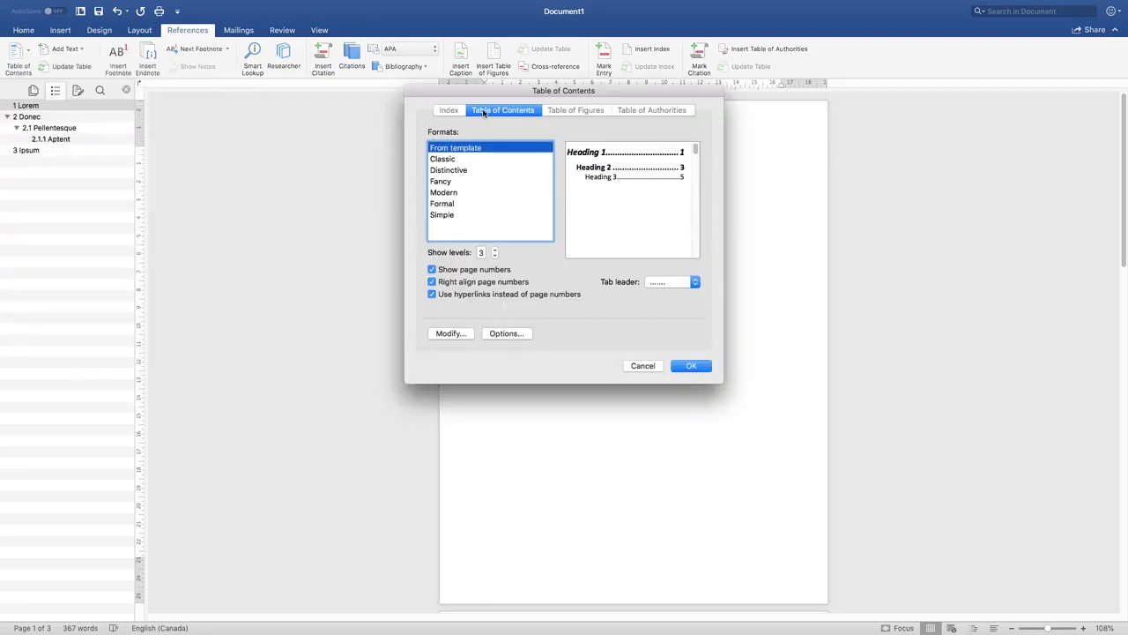
drag(479, 94, 271, 222)
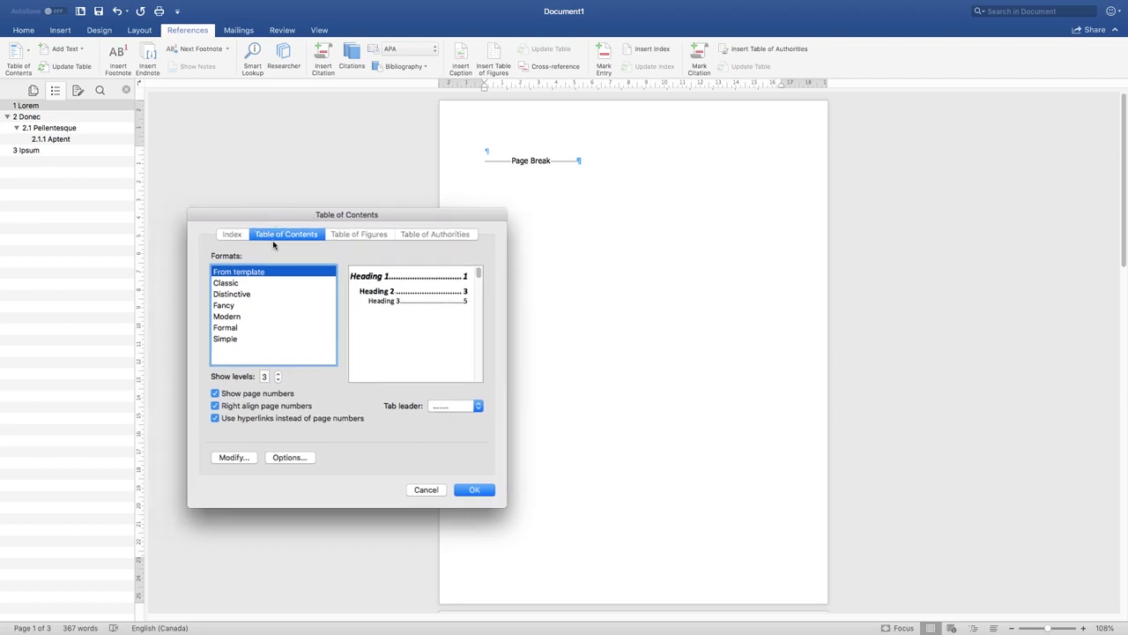
click(246, 286)
click(244, 296)
click(240, 306)
click(232, 318)
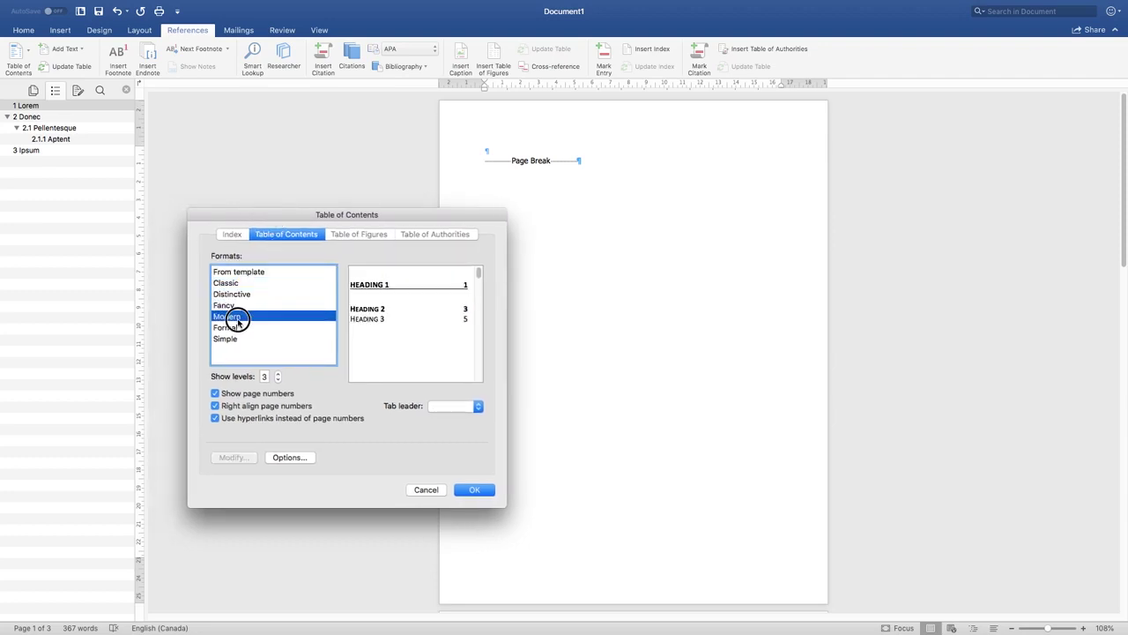
click(234, 338)
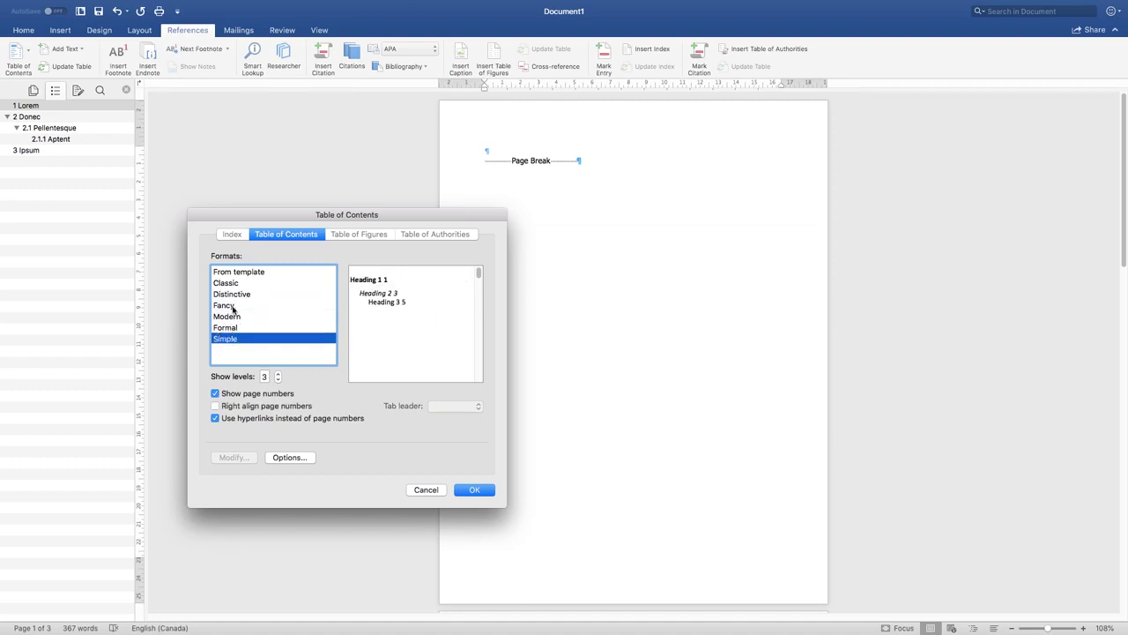
click(245, 273)
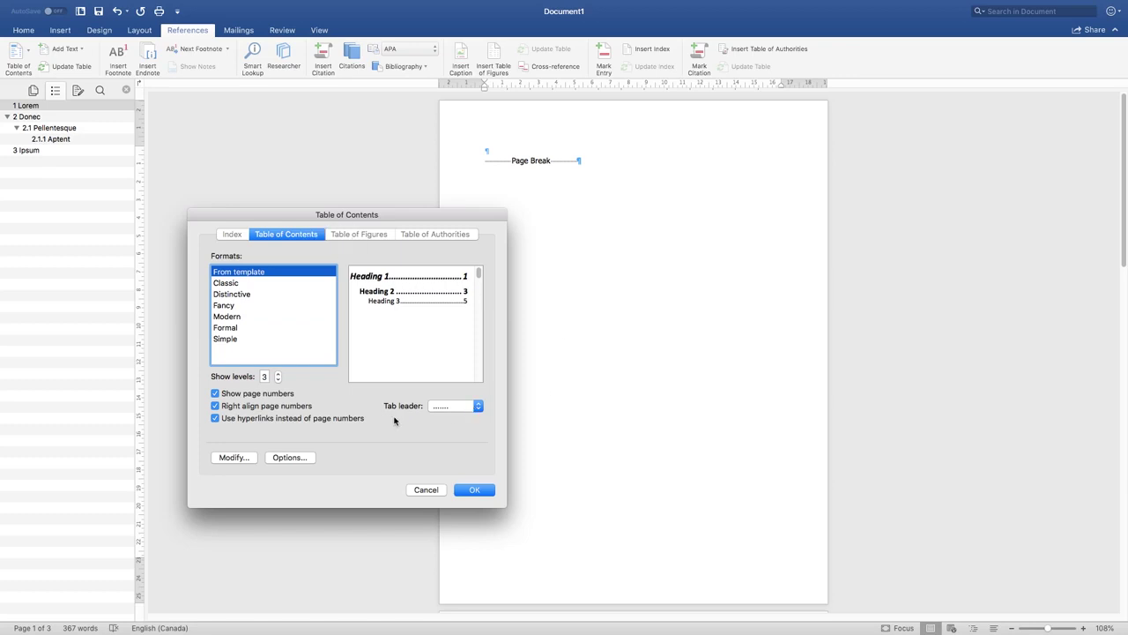
- Check the build options and try 4 levels, leaving Show levels at 3
click(290, 458)
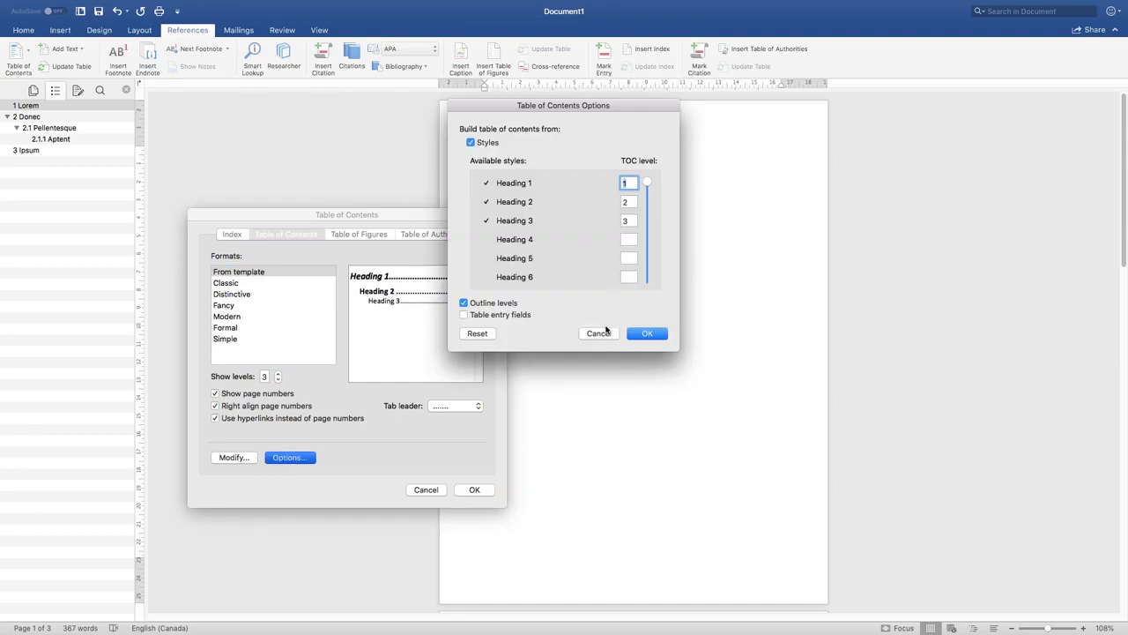
click(605, 332)
click(298, 457)
click(604, 334)
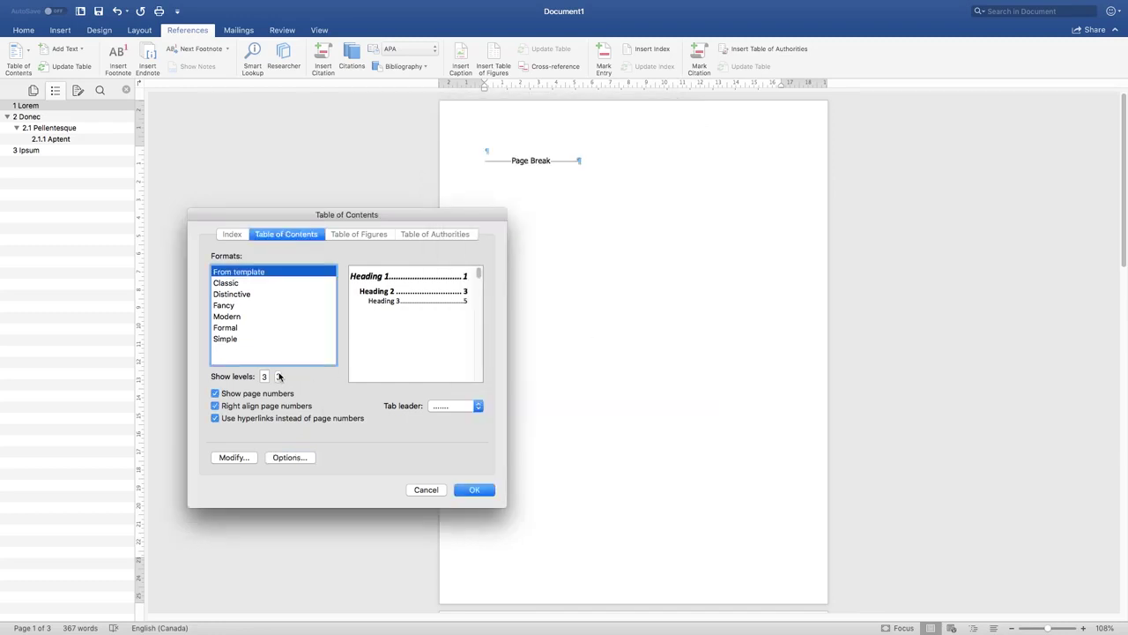
click(279, 374)
click(277, 380)
click(278, 374)
click(277, 381)
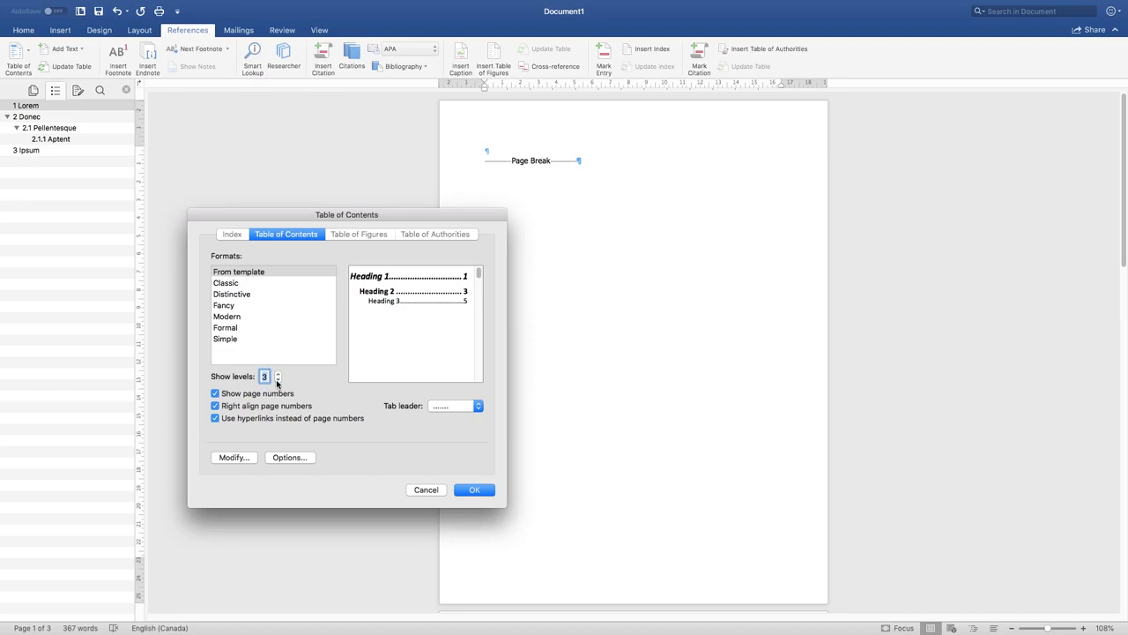
- Preview more formats, keep From template, and raise Show levels to 6
click(229, 293)
click(222, 316)
click(224, 327)
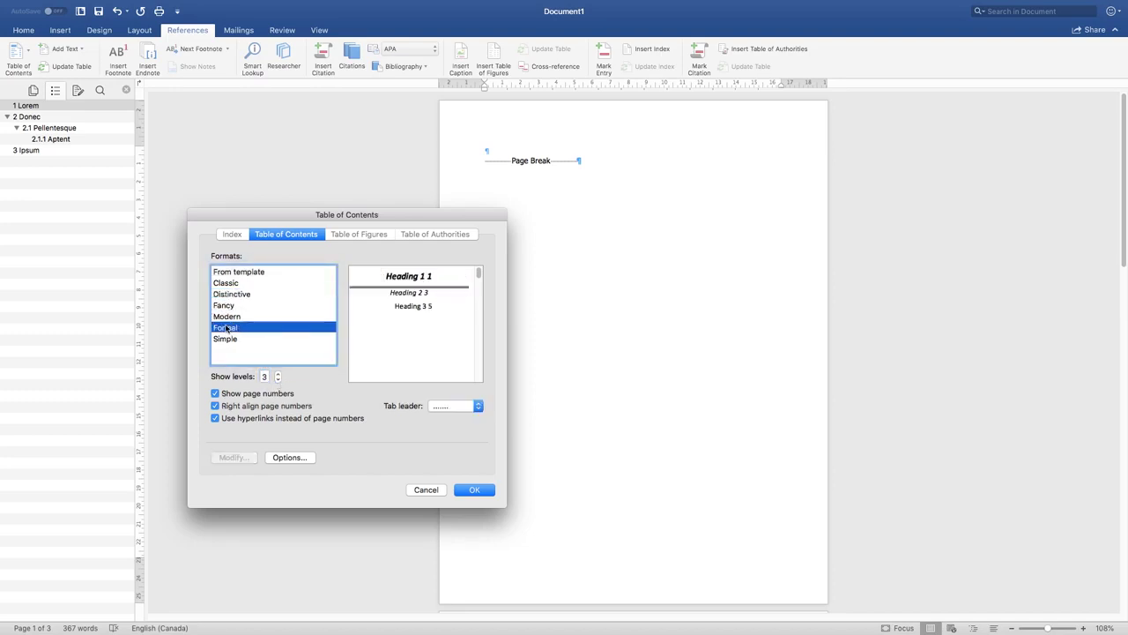
click(224, 340)
click(229, 272)
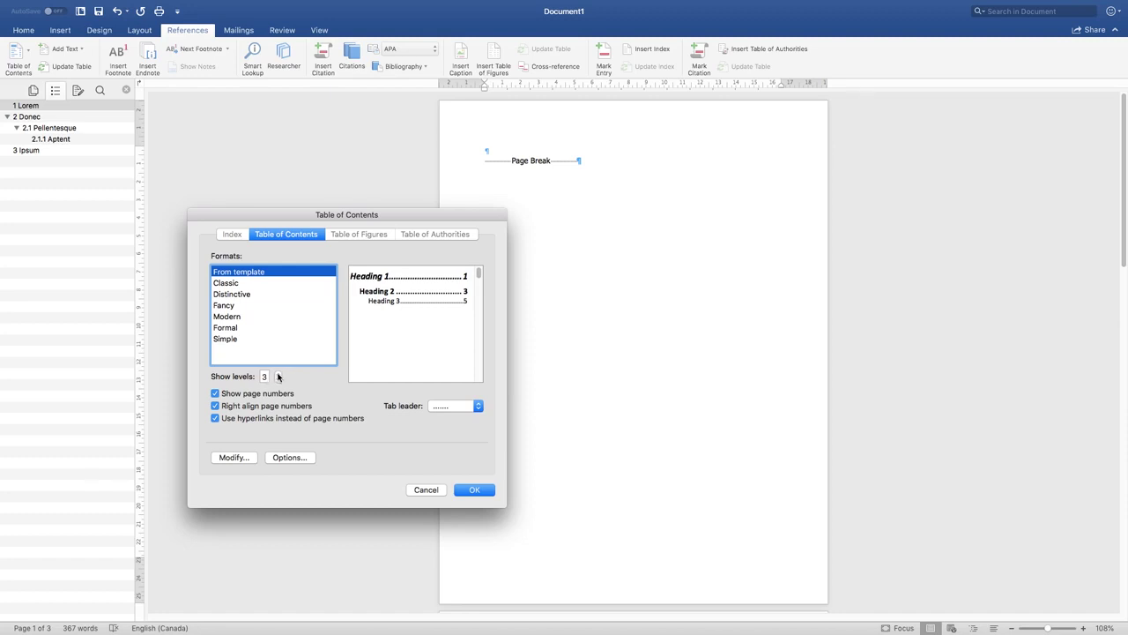
click(278, 374)
click(277, 374)
click(277, 373)
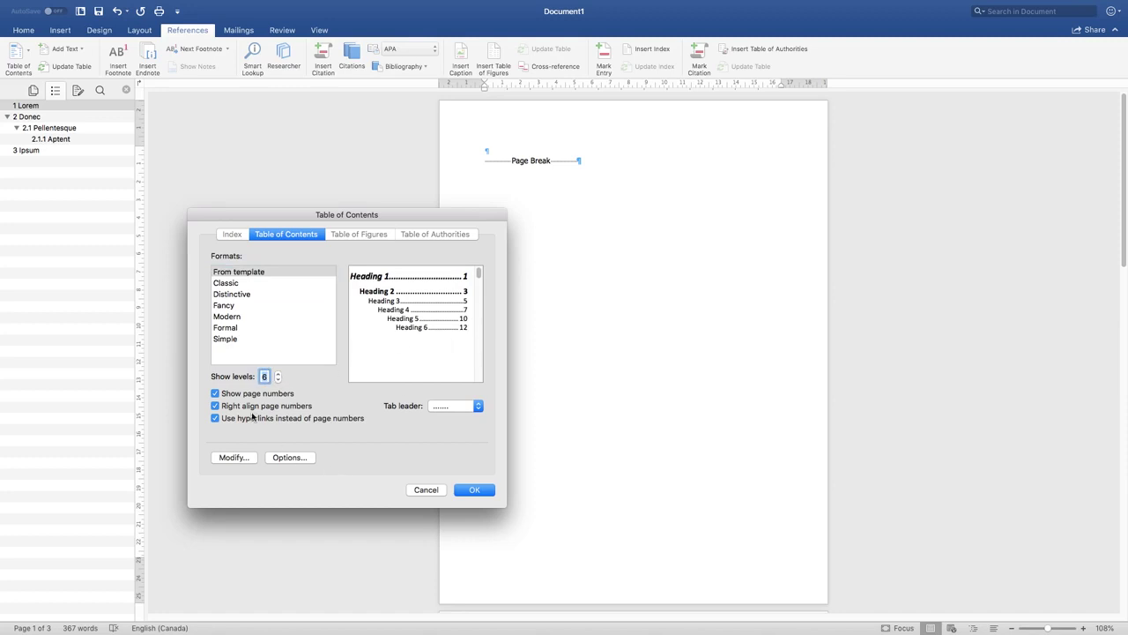
- Browse the TOC 1 to TOC 5 styles, then pick TOC 3 and modify it
click(232, 458)
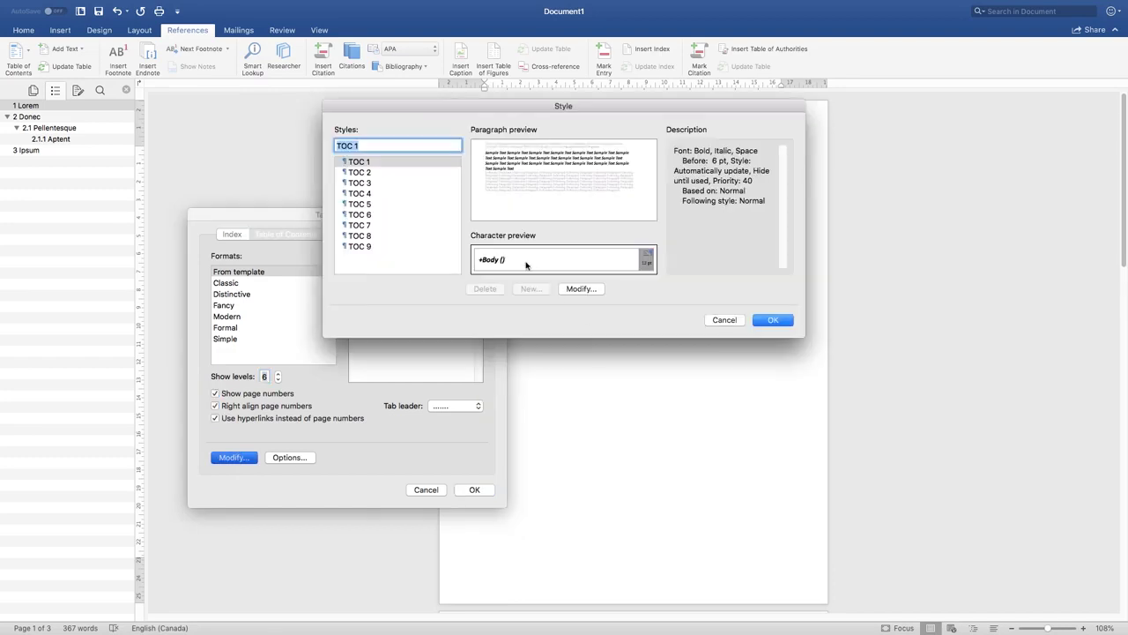
drag(465, 103, 703, 218)
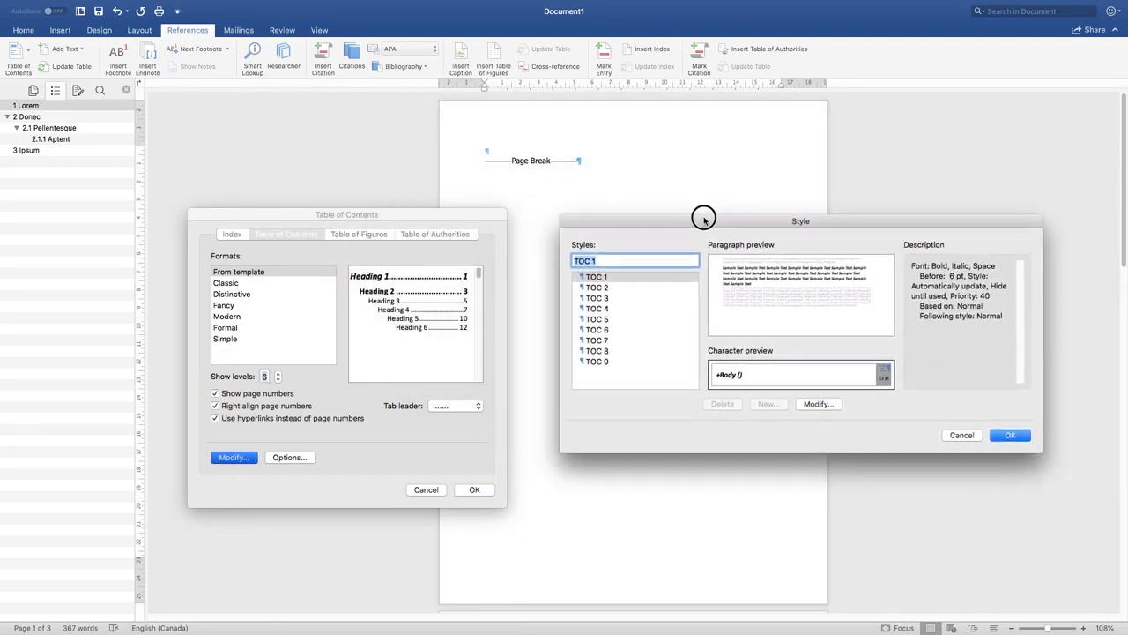
click(599, 299)
click(601, 287)
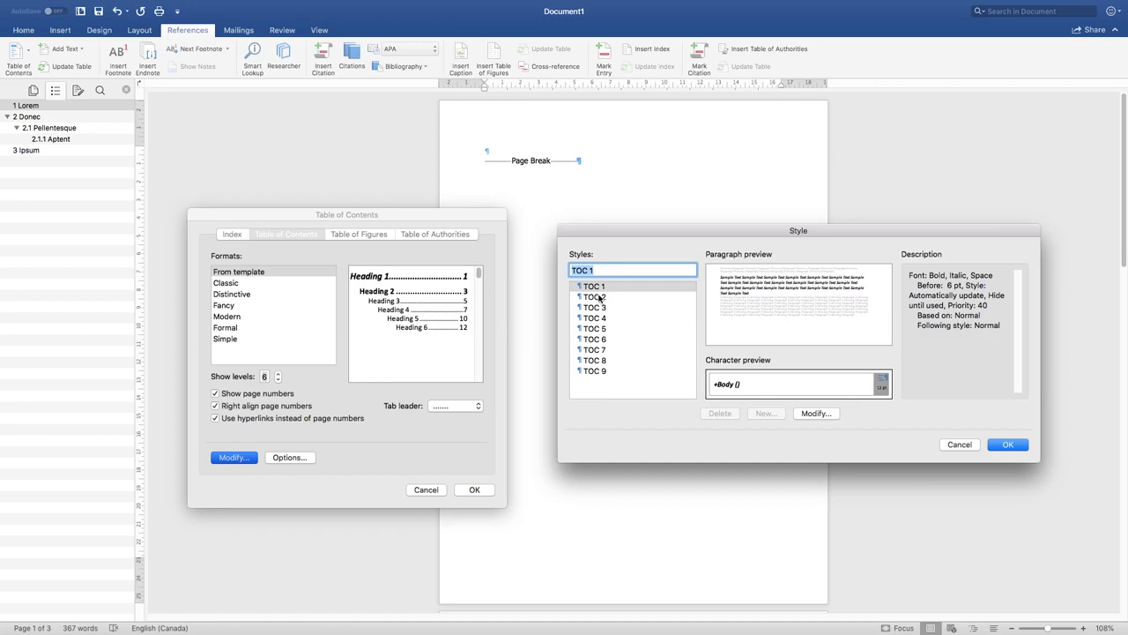
click(598, 299)
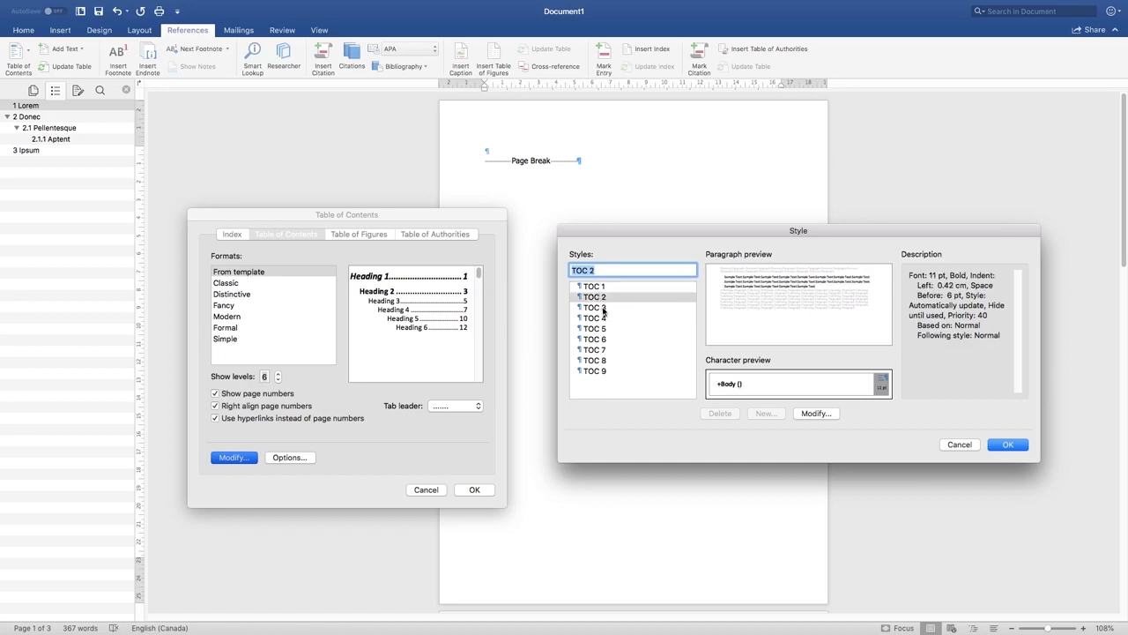
click(601, 308)
click(598, 319)
click(597, 329)
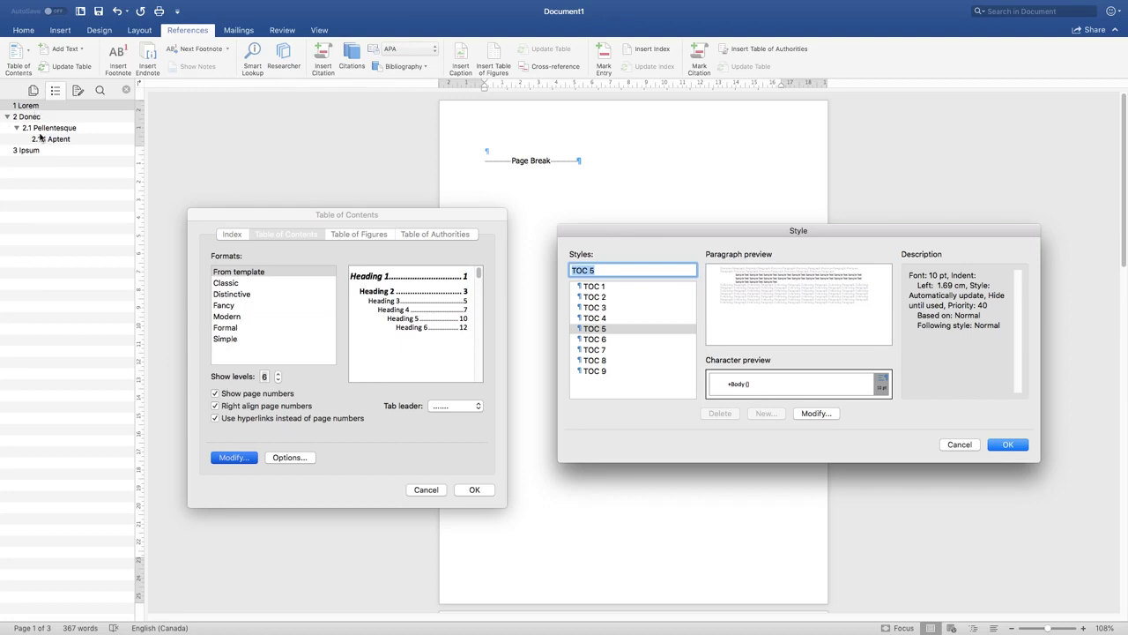
click(601, 307)
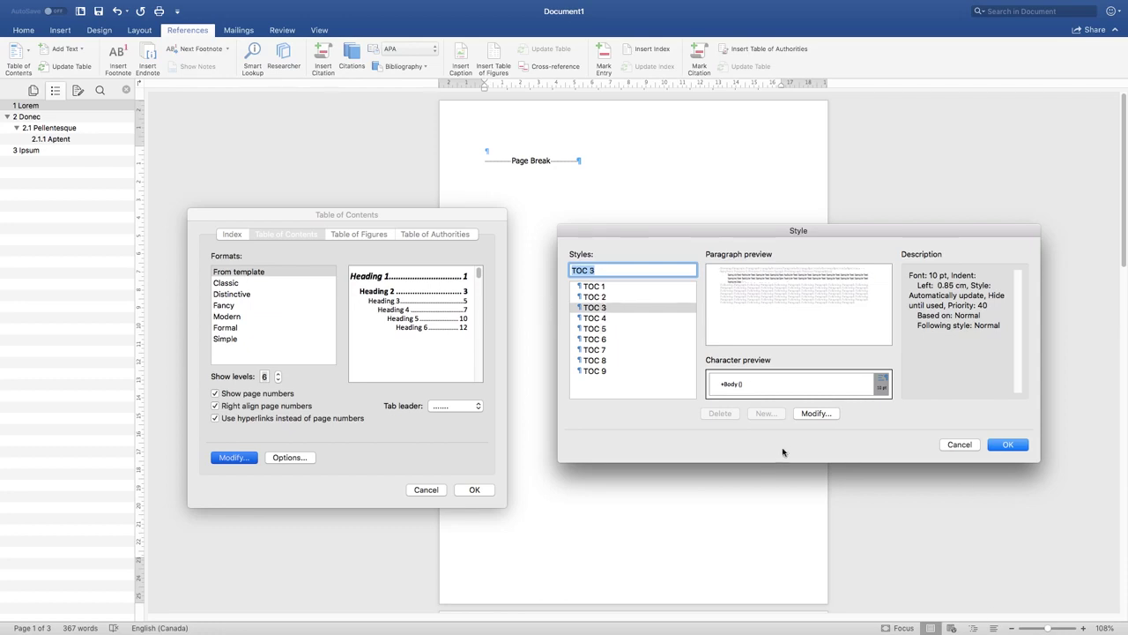
click(816, 414)
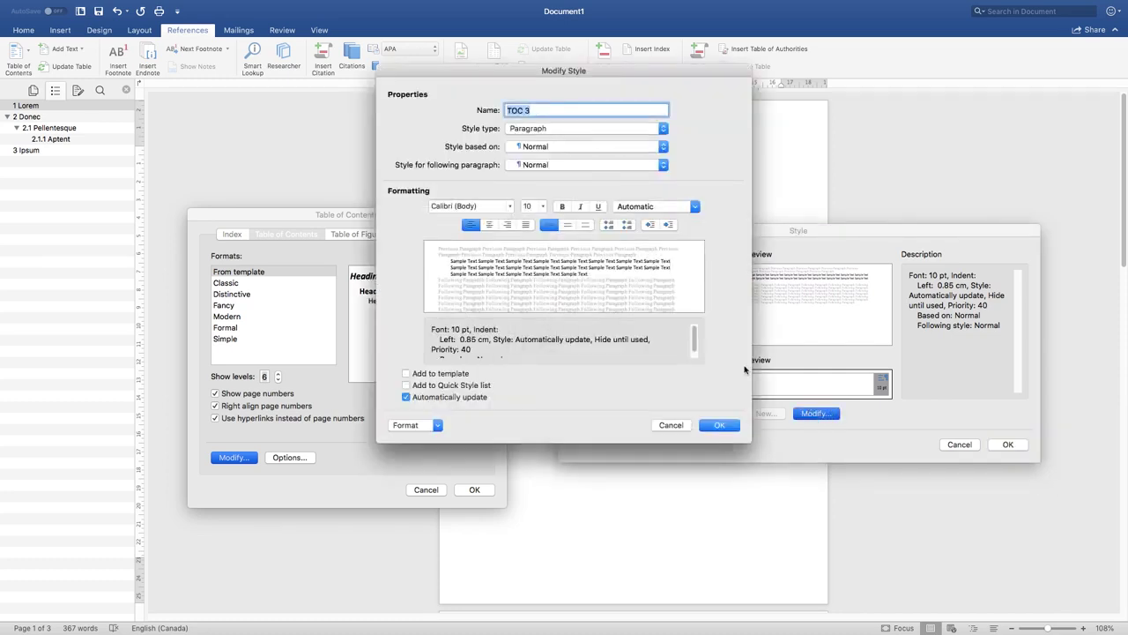
- Make TOC 3 bold and bring up its Font settings from the Format menu
click(563, 206)
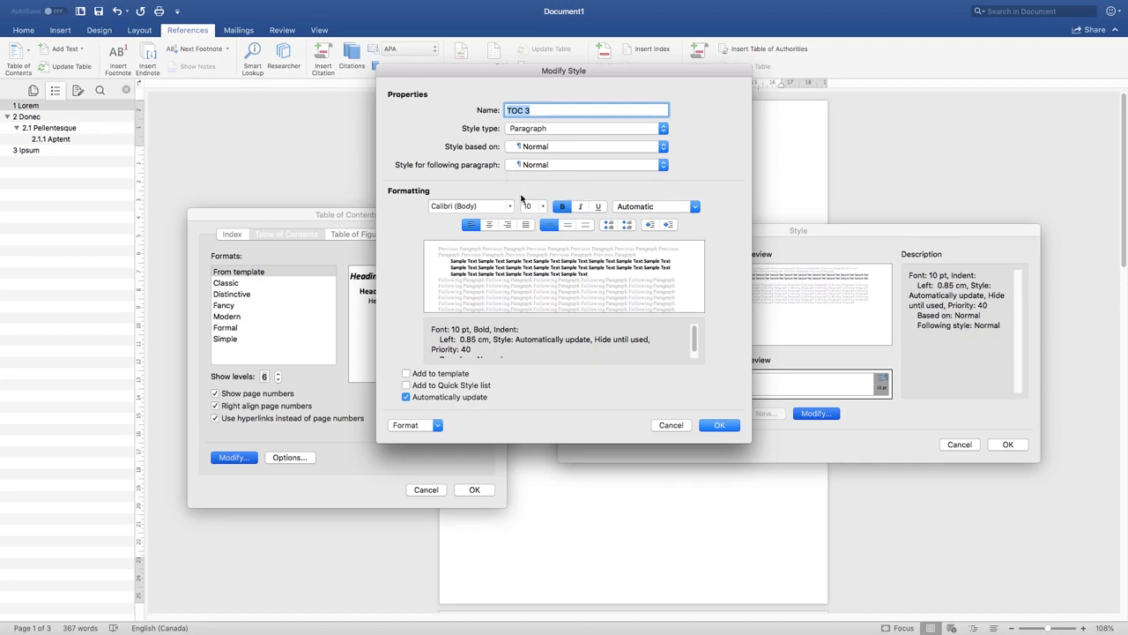
drag(451, 74, 662, 127)
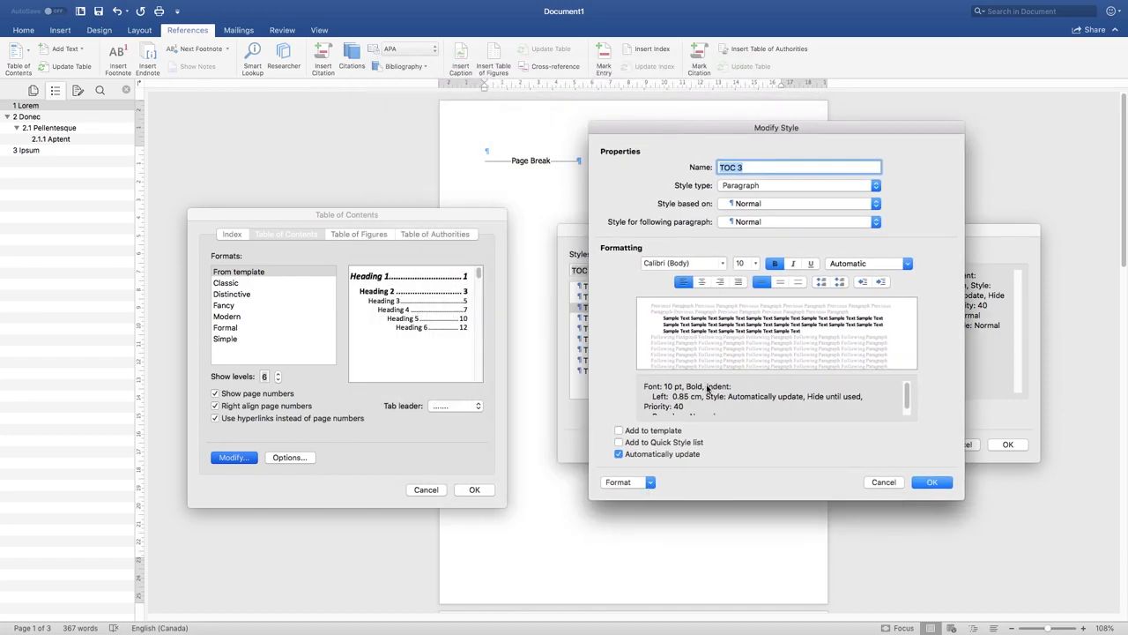
click(650, 482)
click(650, 483)
click(651, 483)
click(651, 483)
click(651, 483)
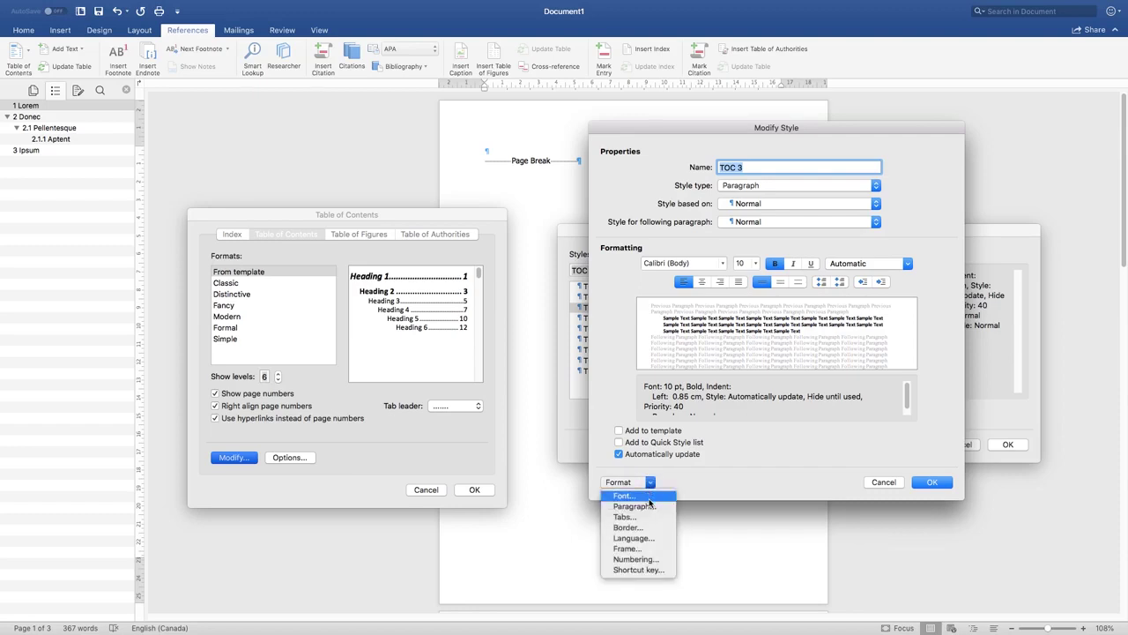
click(651, 497)
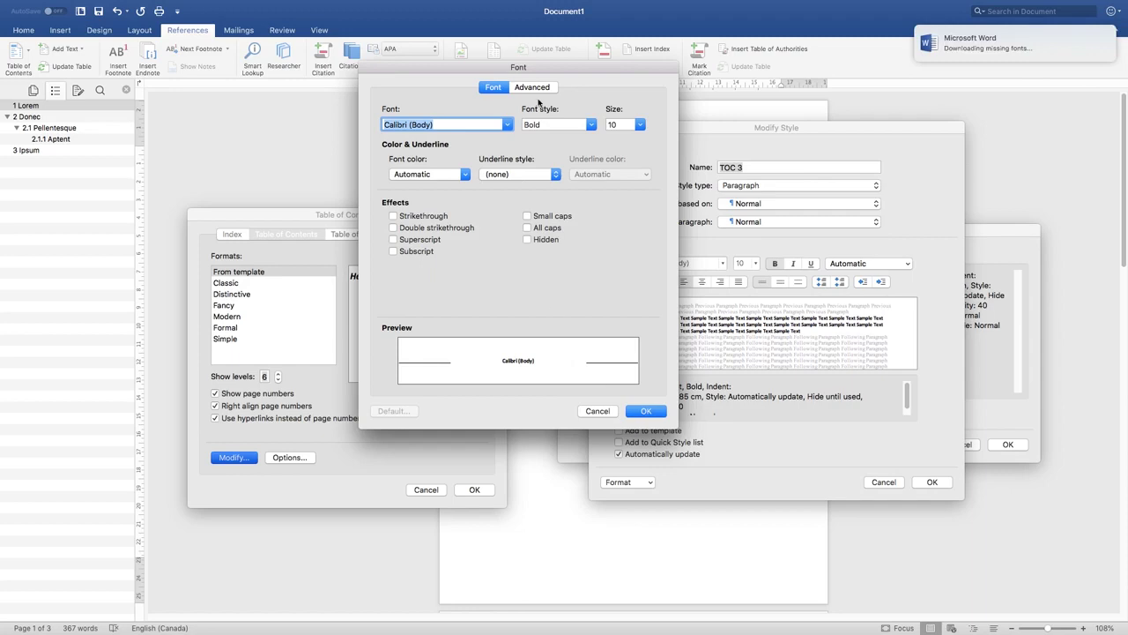
- Choose Gurmukhi MT as the TOC 3 font after trying Bodoni 72 and Farsi
click(510, 124)
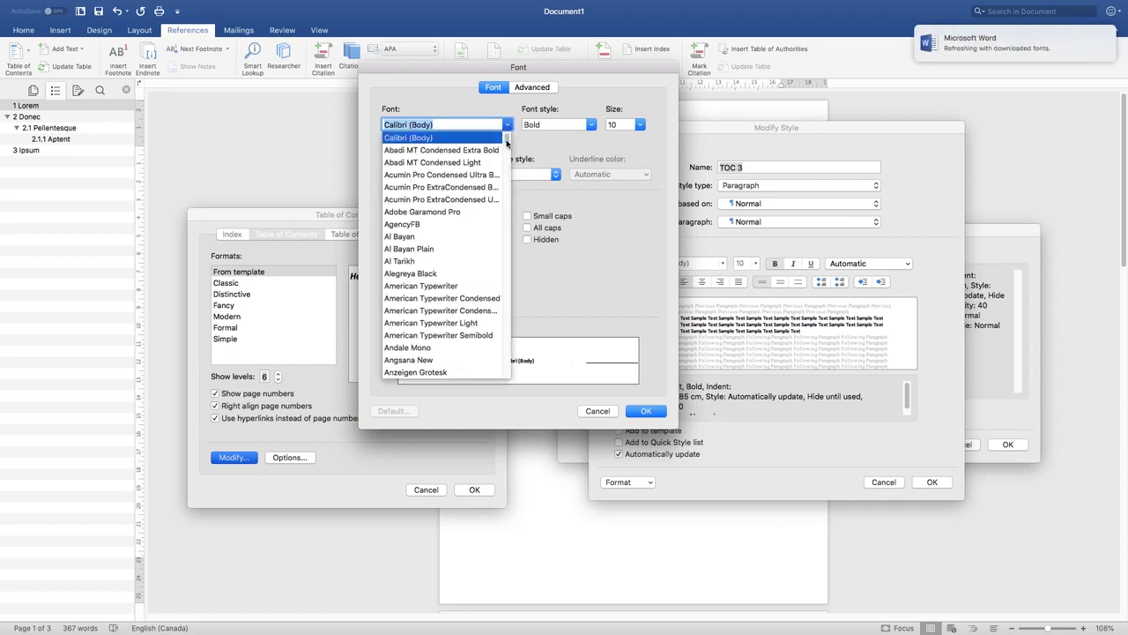
click(506, 144)
scroll(507, 144, down, 2)
drag(507, 144, 508, 152)
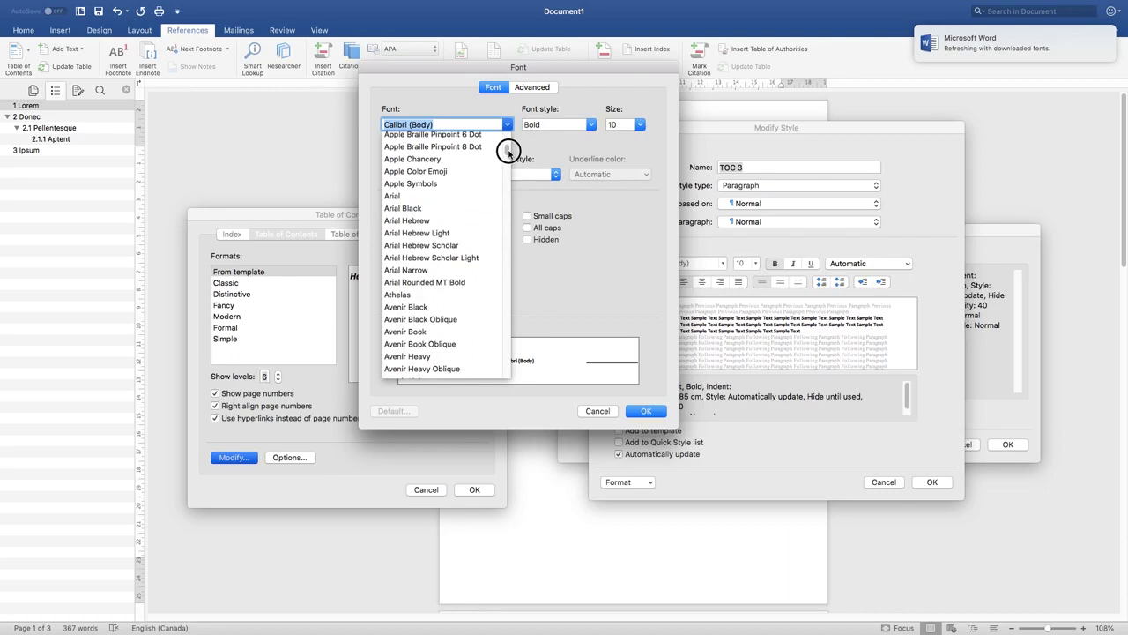
scroll(446, 235, down, 1)
scroll(446, 235, down, 15)
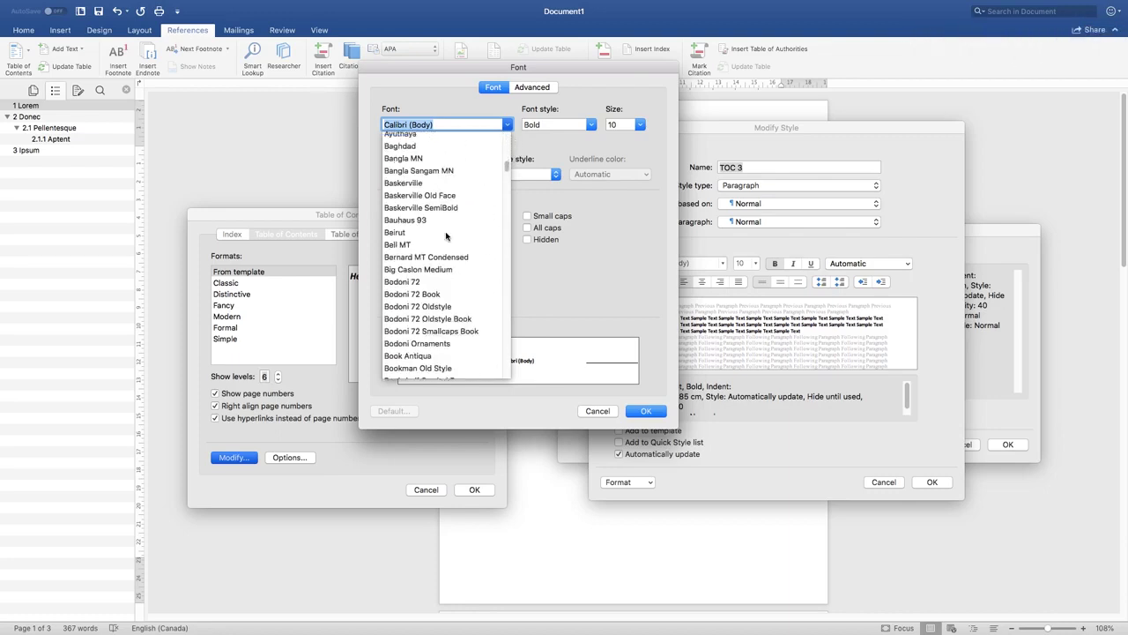
click(419, 282)
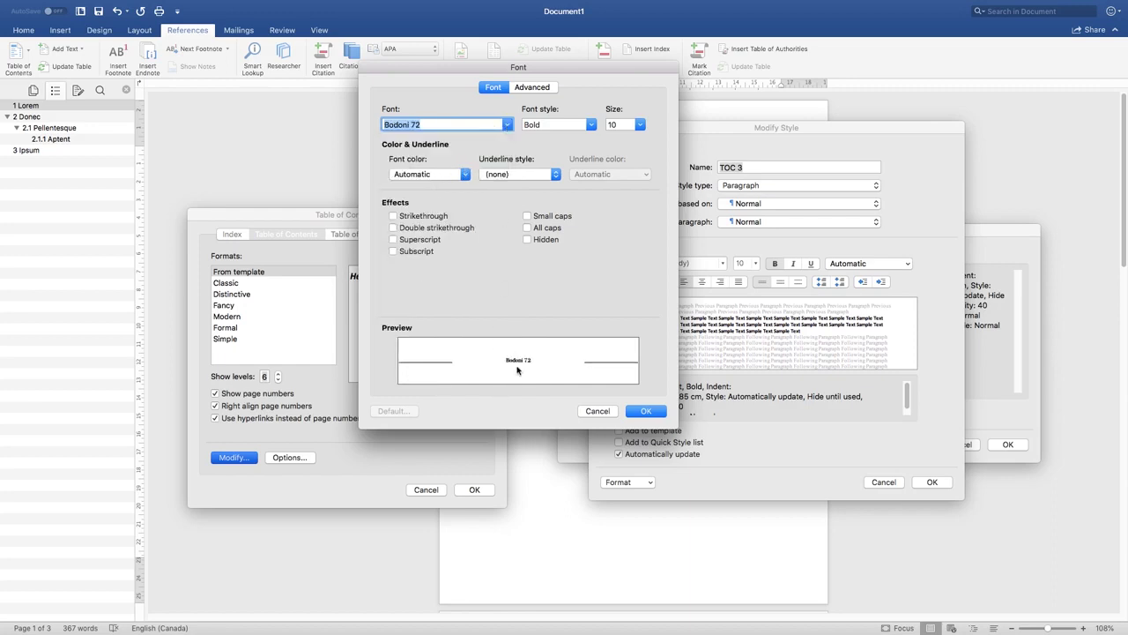
click(509, 124)
drag(507, 174, 506, 206)
click(412, 255)
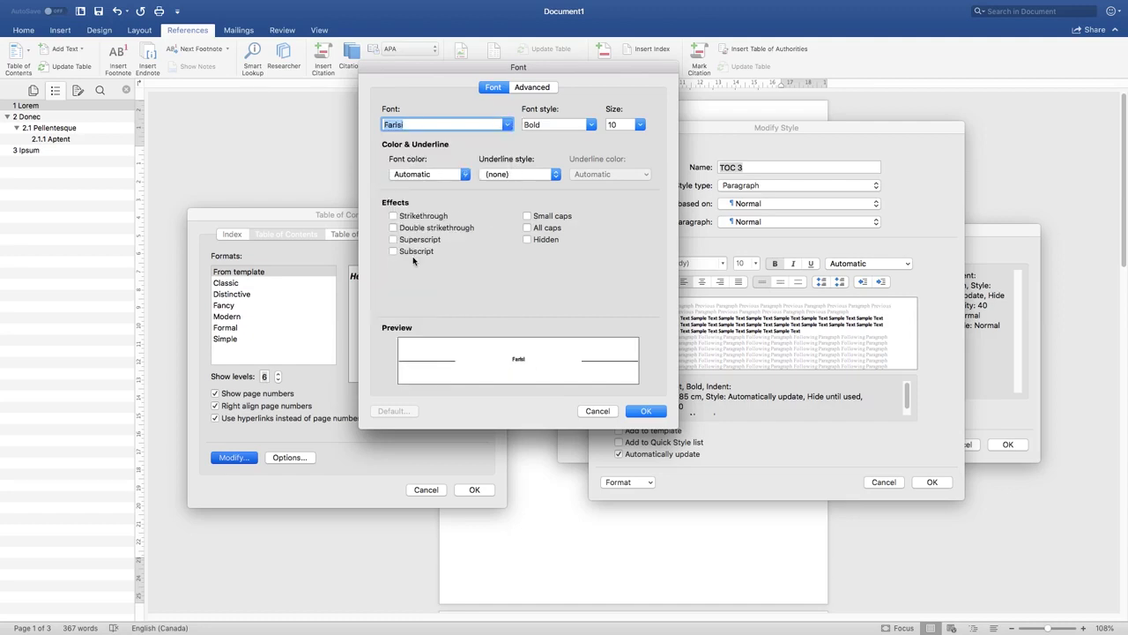
click(508, 124)
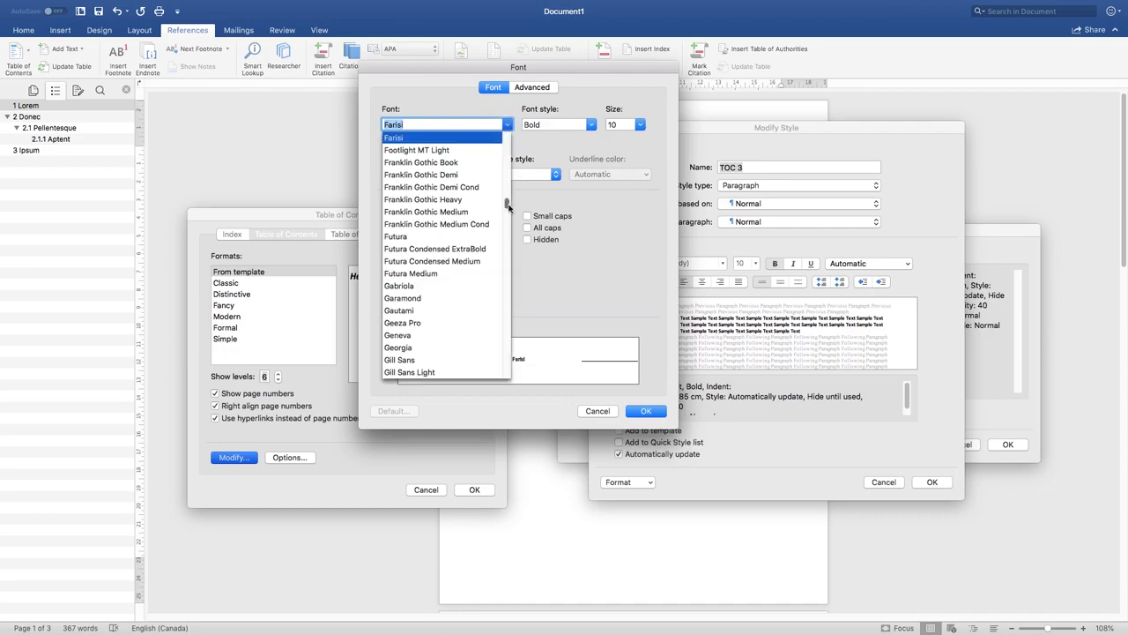
drag(509, 204, 507, 220)
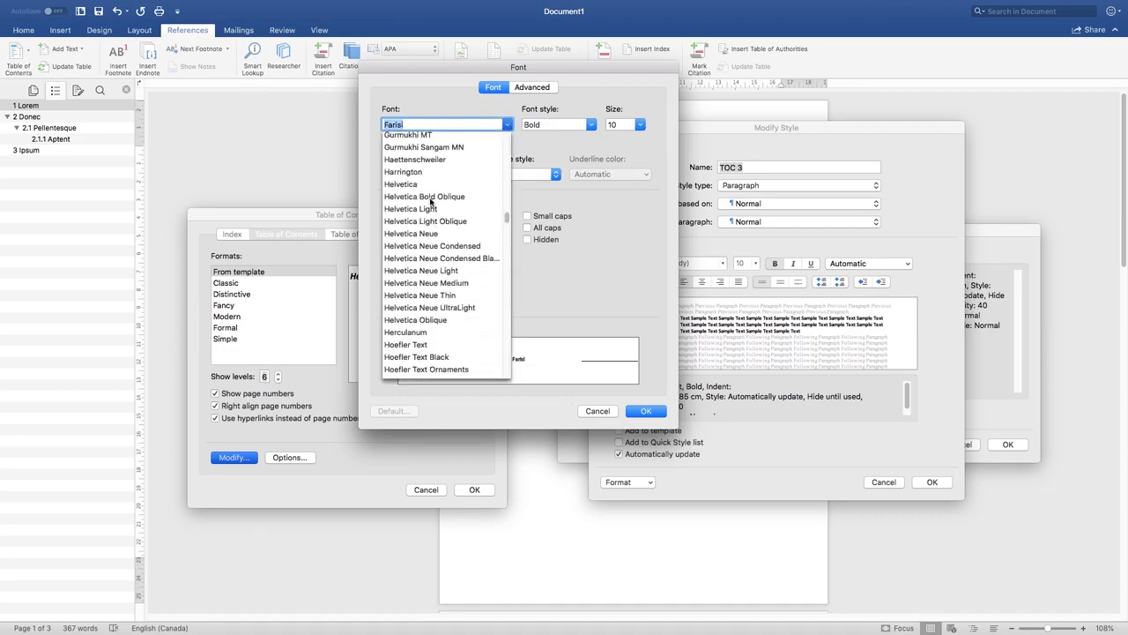
click(419, 137)
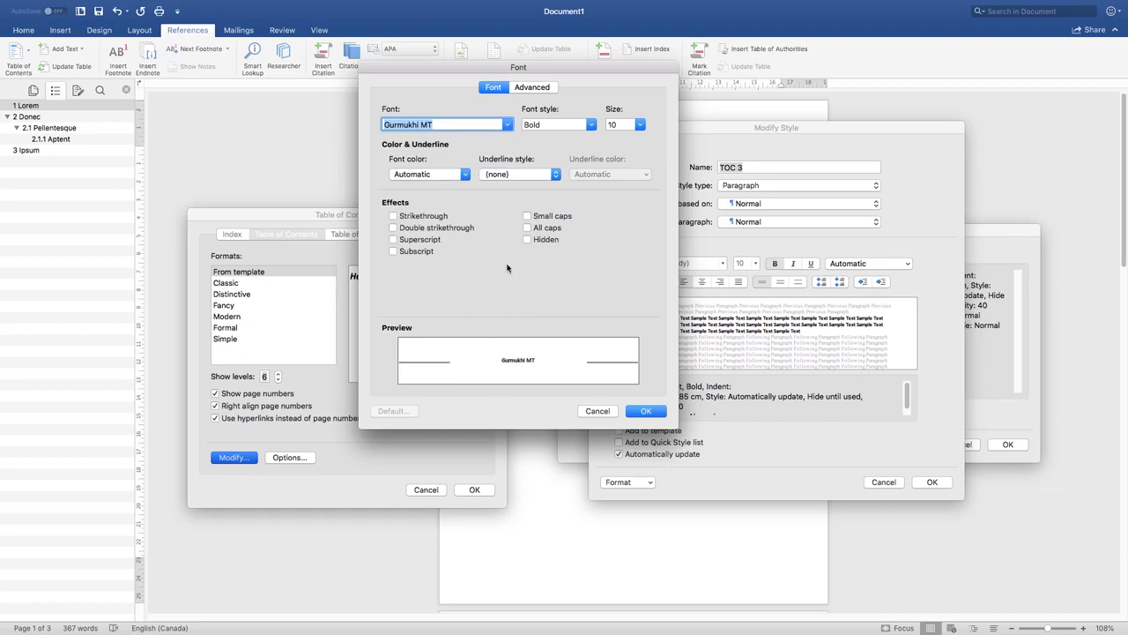
- Set the size to 12 and preview strikethrough, superscript, all caps and hidden, leaving them off
click(639, 124)
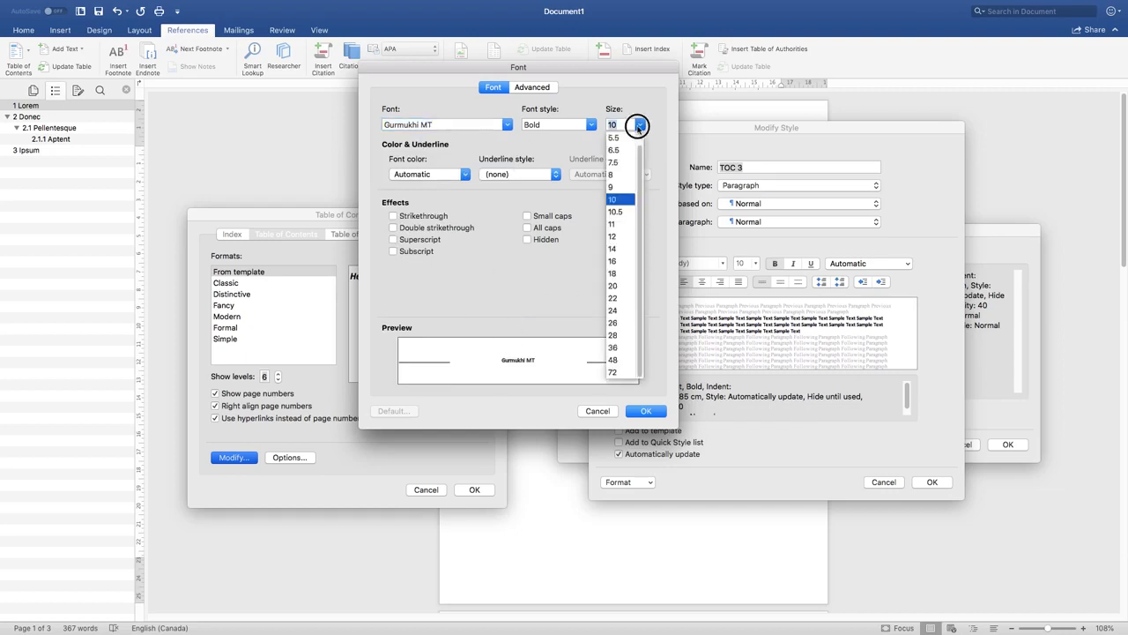
click(615, 238)
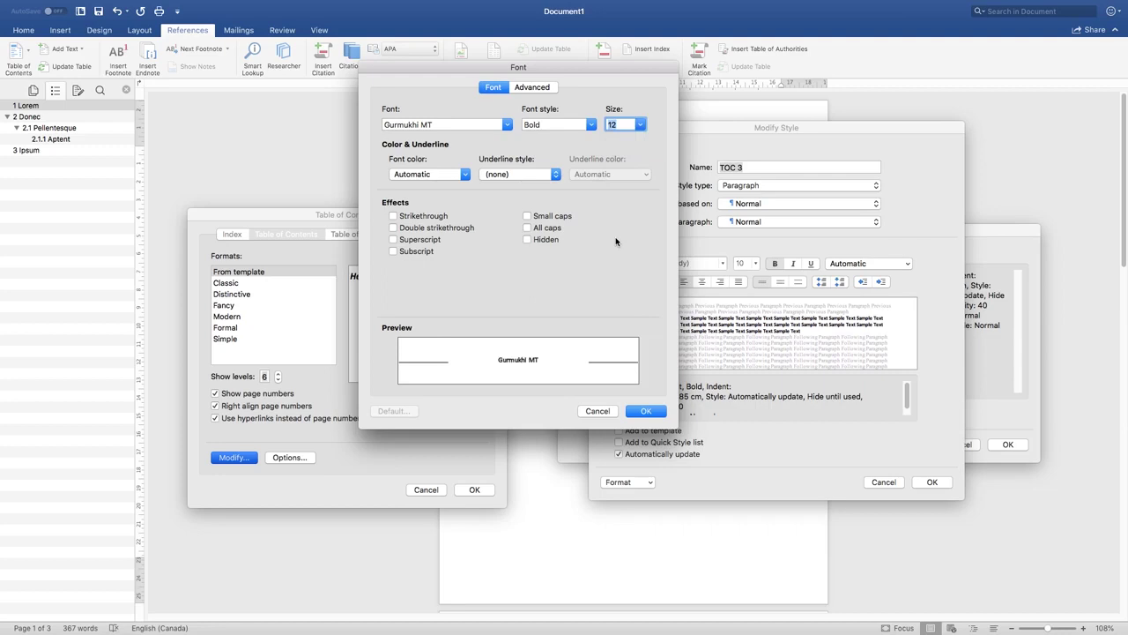
click(411, 217)
click(416, 218)
click(430, 230)
click(428, 229)
click(426, 240)
click(427, 239)
click(531, 229)
click(532, 229)
click(529, 240)
click(529, 239)
- Give TOC 3 strikethrough and red font colour, without underline, and confirm
click(408, 218)
click(406, 220)
click(406, 220)
click(465, 174)
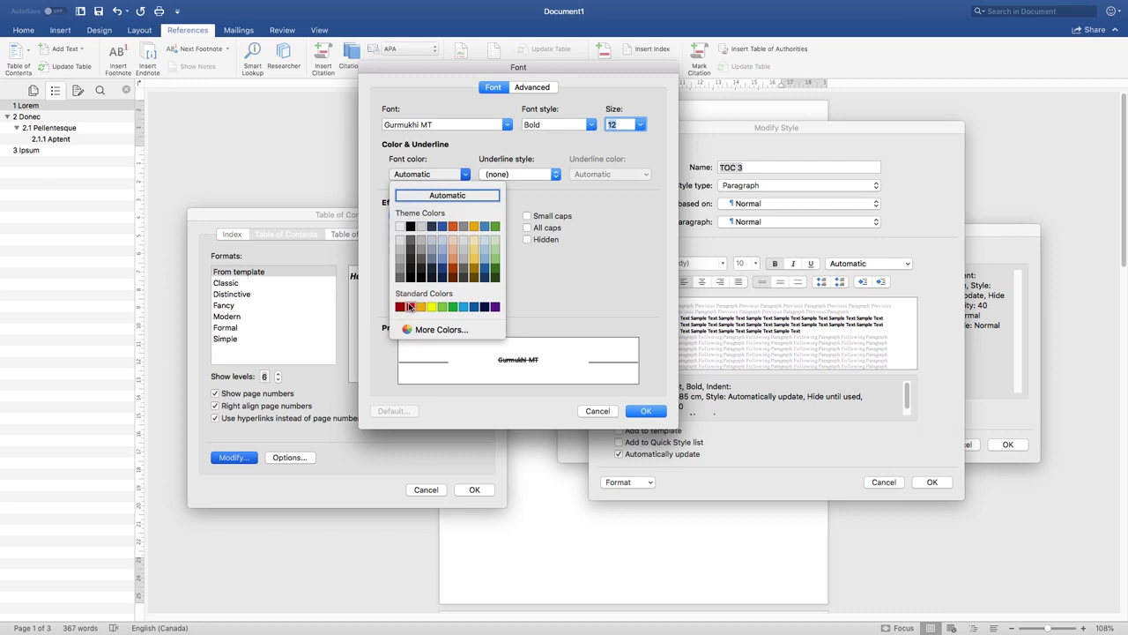
click(410, 305)
click(553, 175)
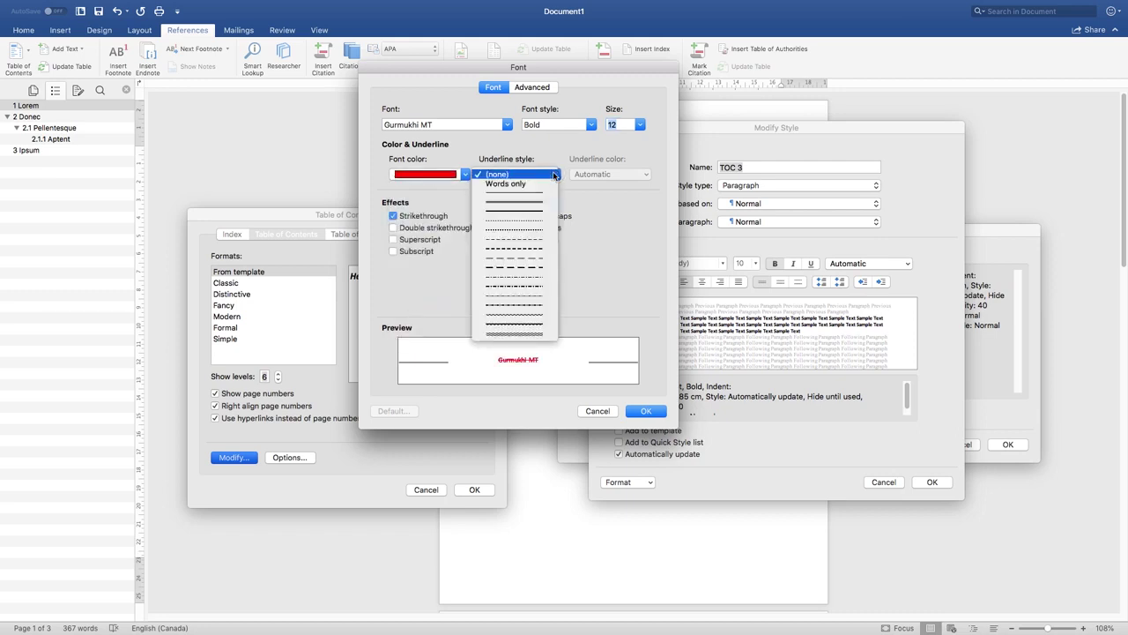
click(627, 216)
click(646, 410)
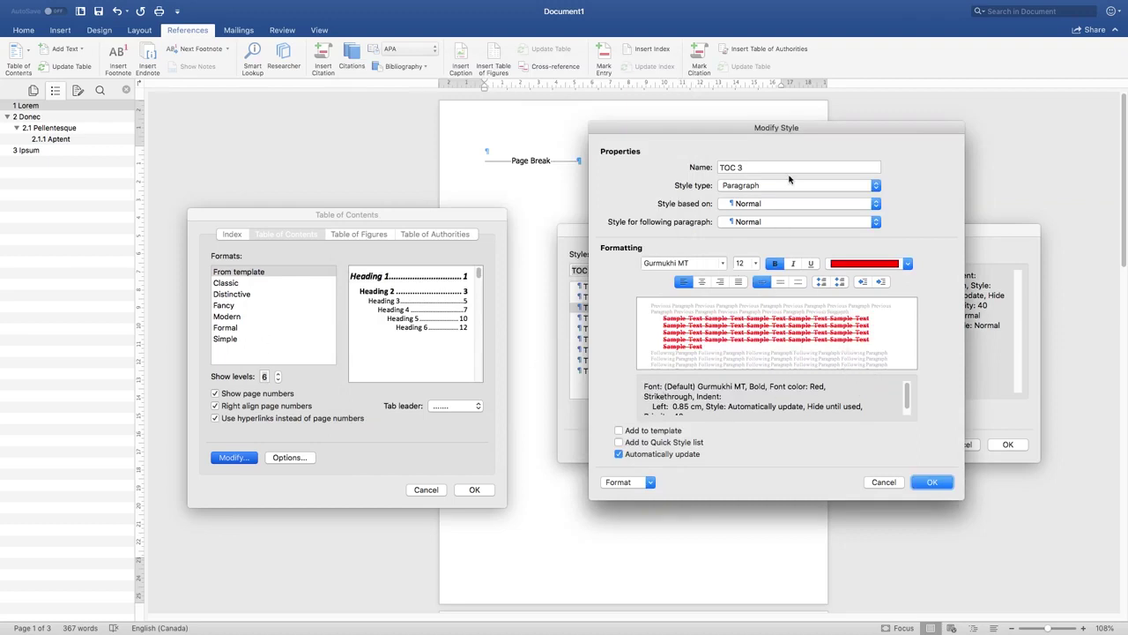
- Confirm the red strikethrough TOC 3 style and insert the custom table of contents
click(932, 483)
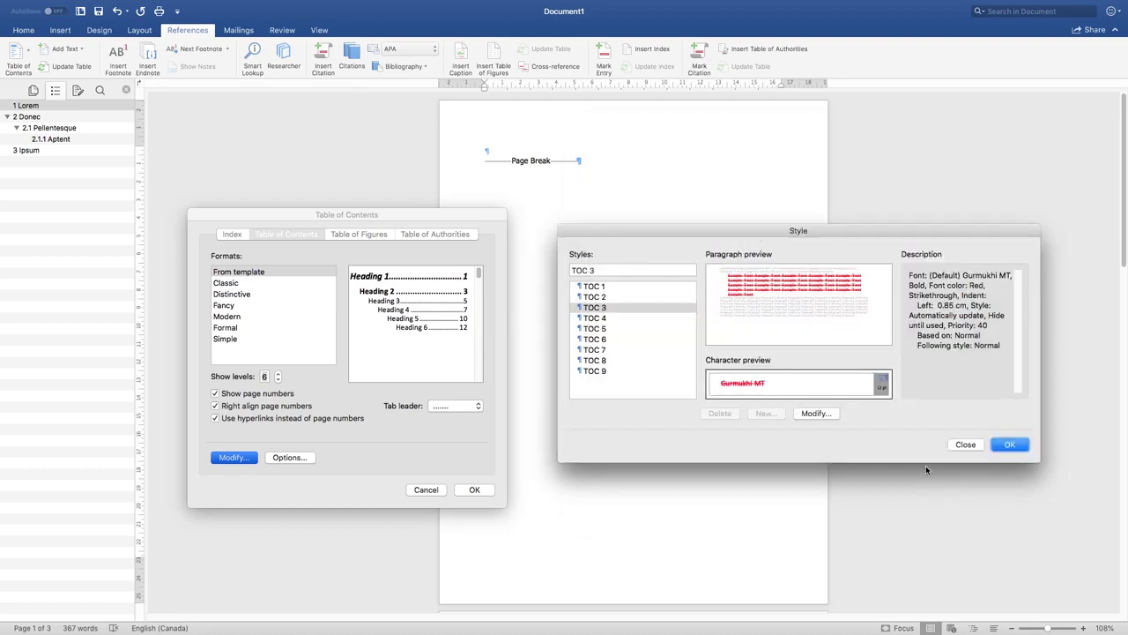
click(1008, 444)
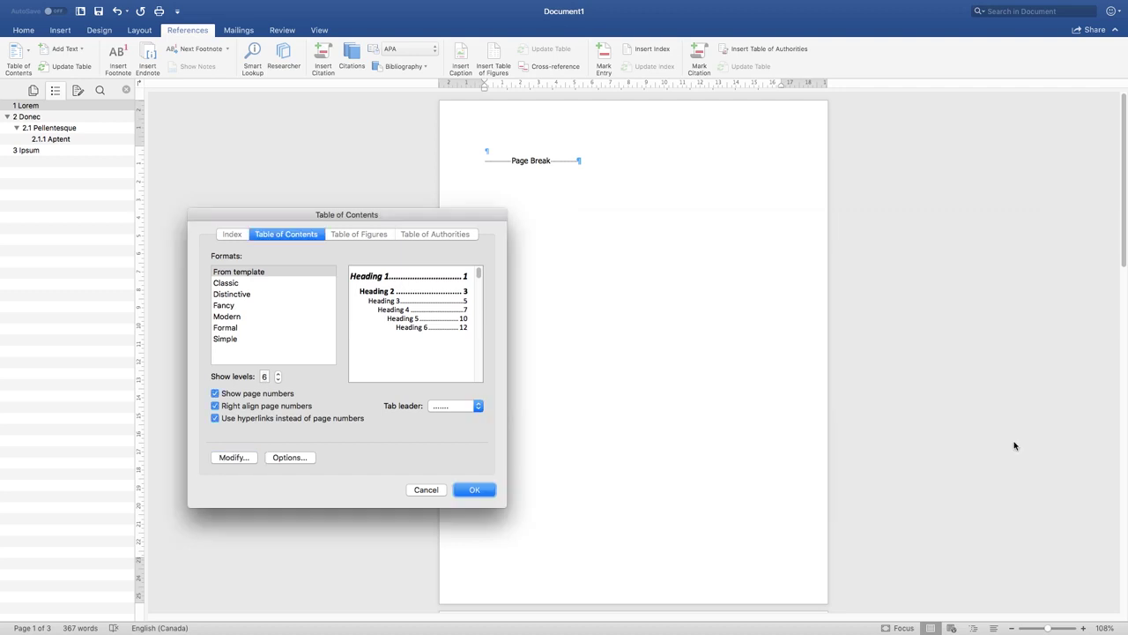
click(473, 490)
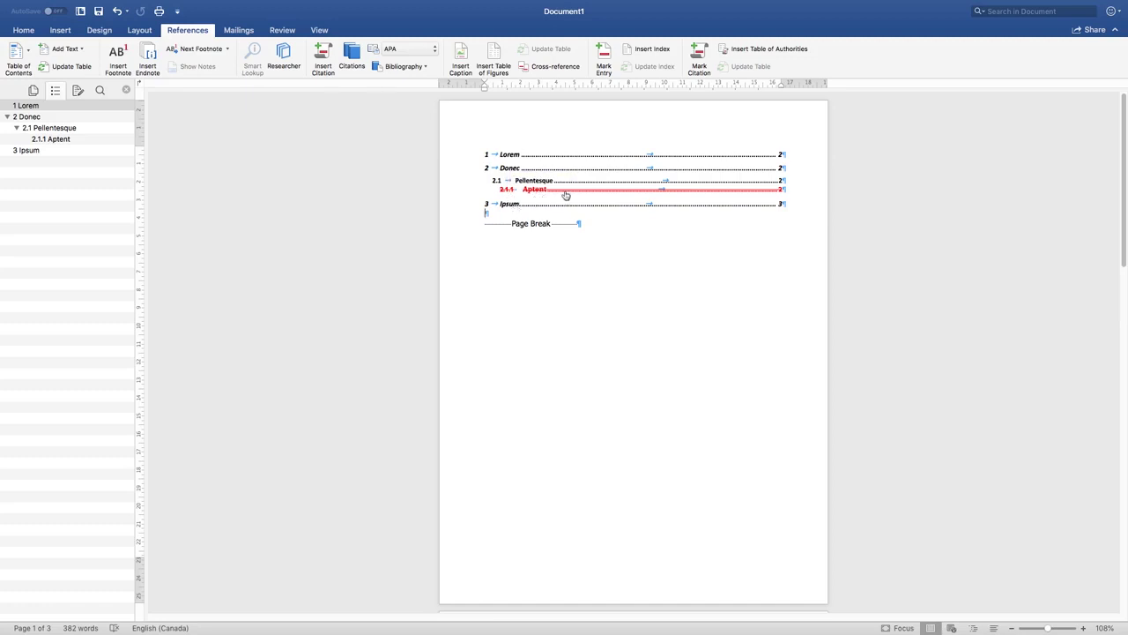
- Test the Lorem entry's link to its heading in the contents list
click(521, 153)
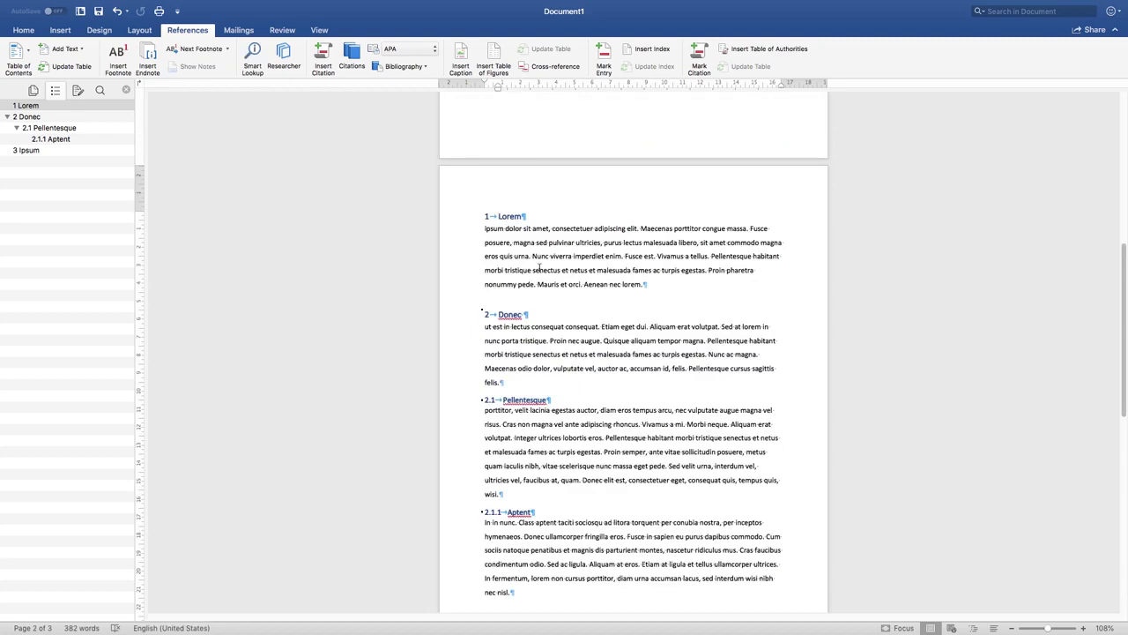
scroll(537, 265, up, 10)
click(517, 130)
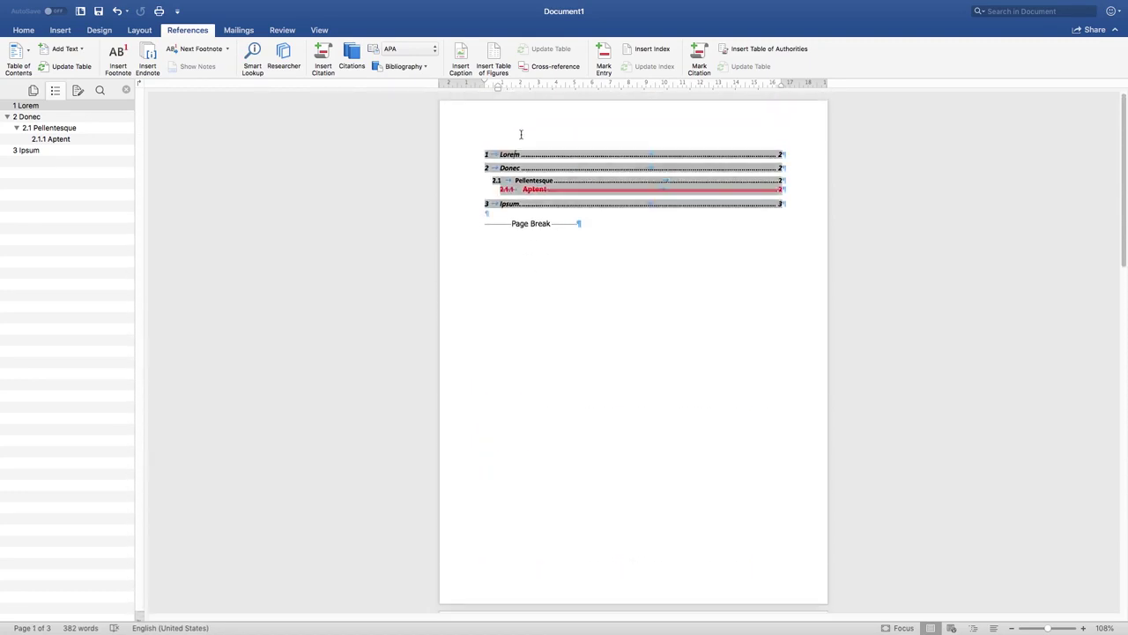
click(559, 152)
scroll(536, 197, up, 10)
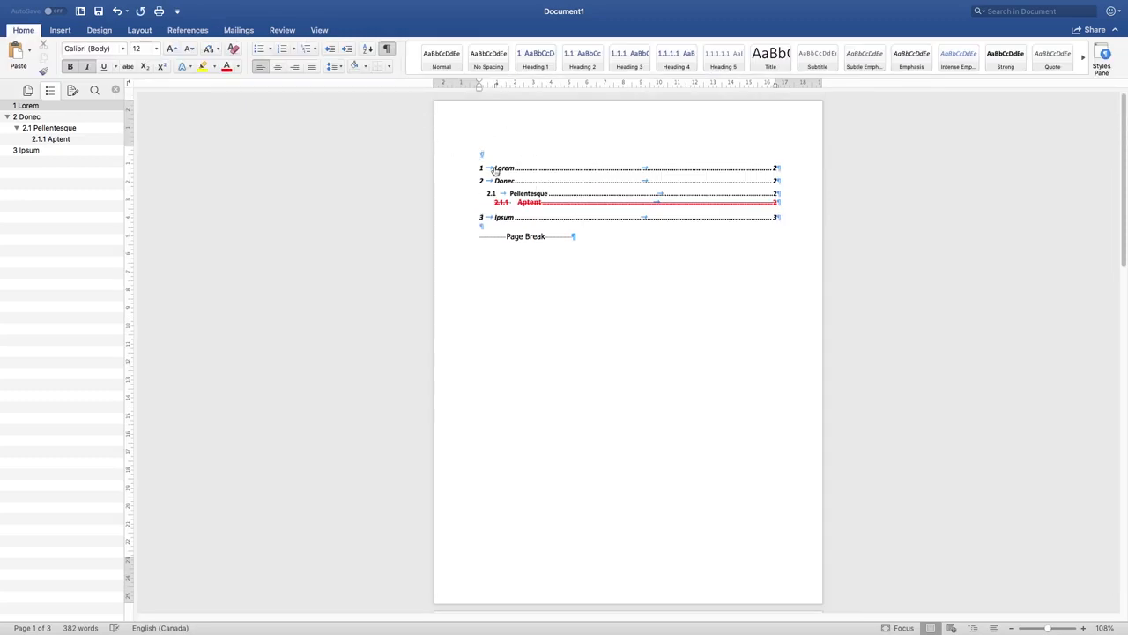
- Add a 'Table of Contents' title line above the contents list
click(617, 162)
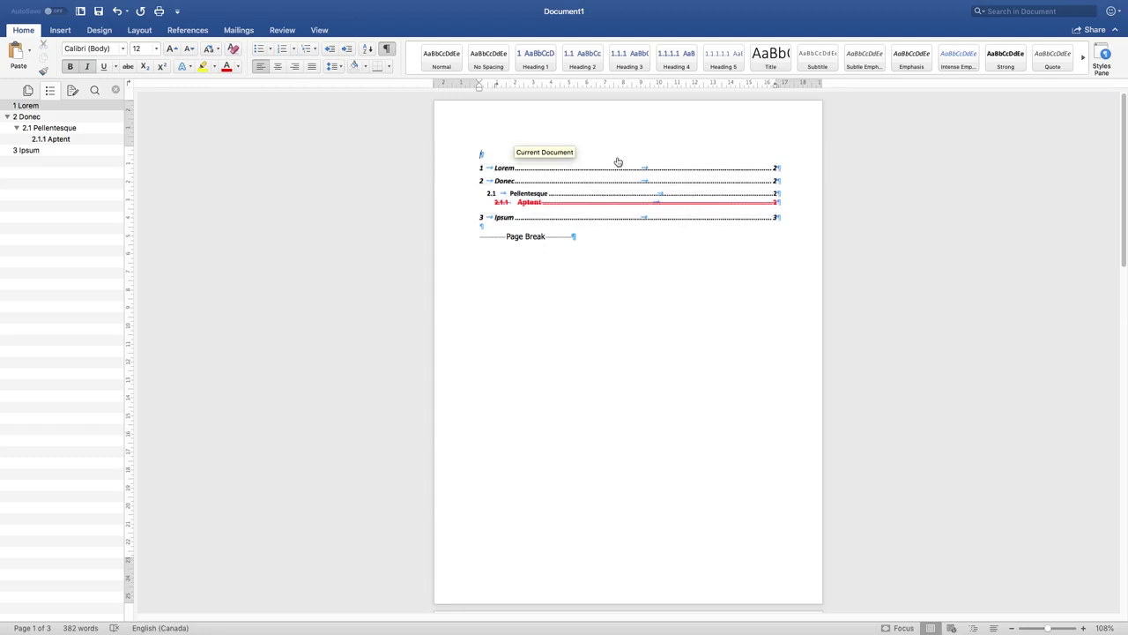
text(TAB)
click(482, 228)
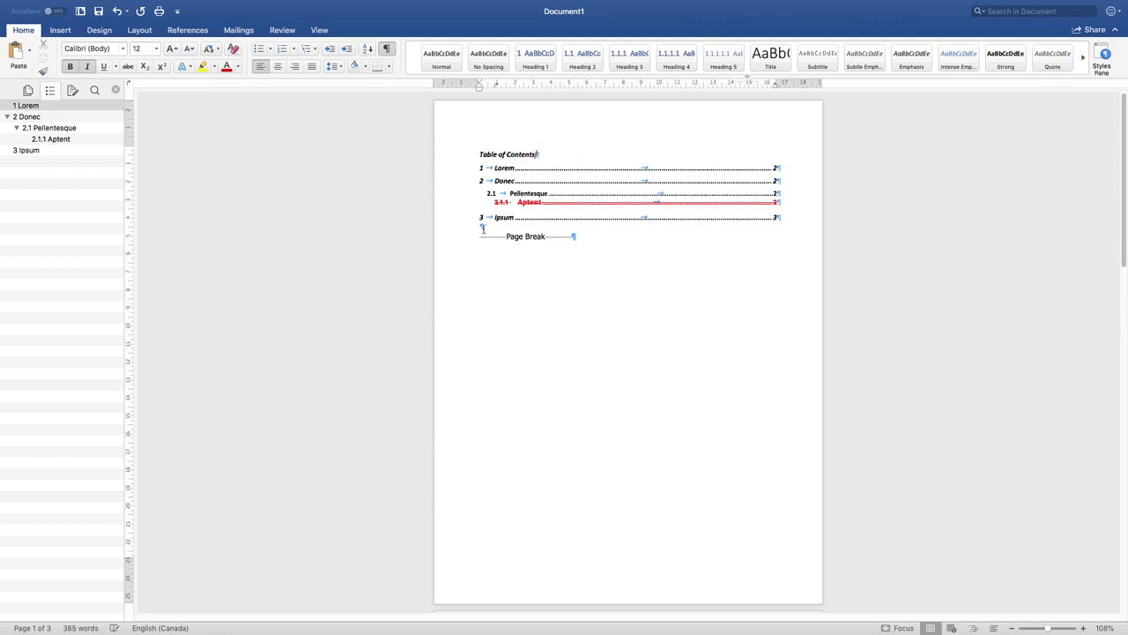
- Set the 'Table of Contents' title in Chalkduster and toggle italic
triple_click(521, 151)
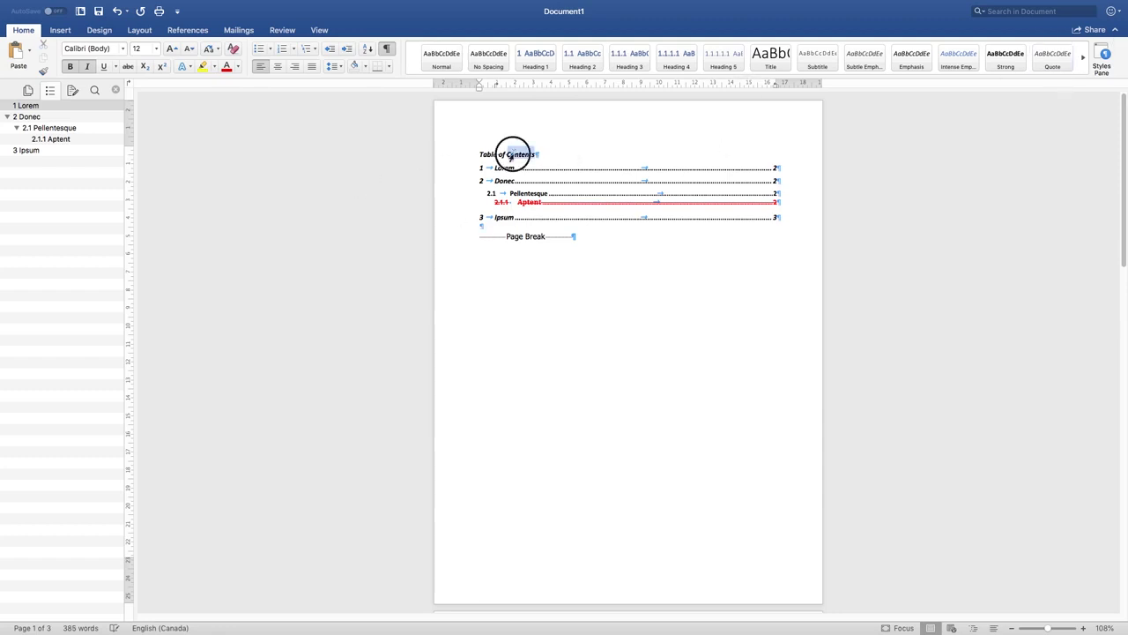
click(123, 49)
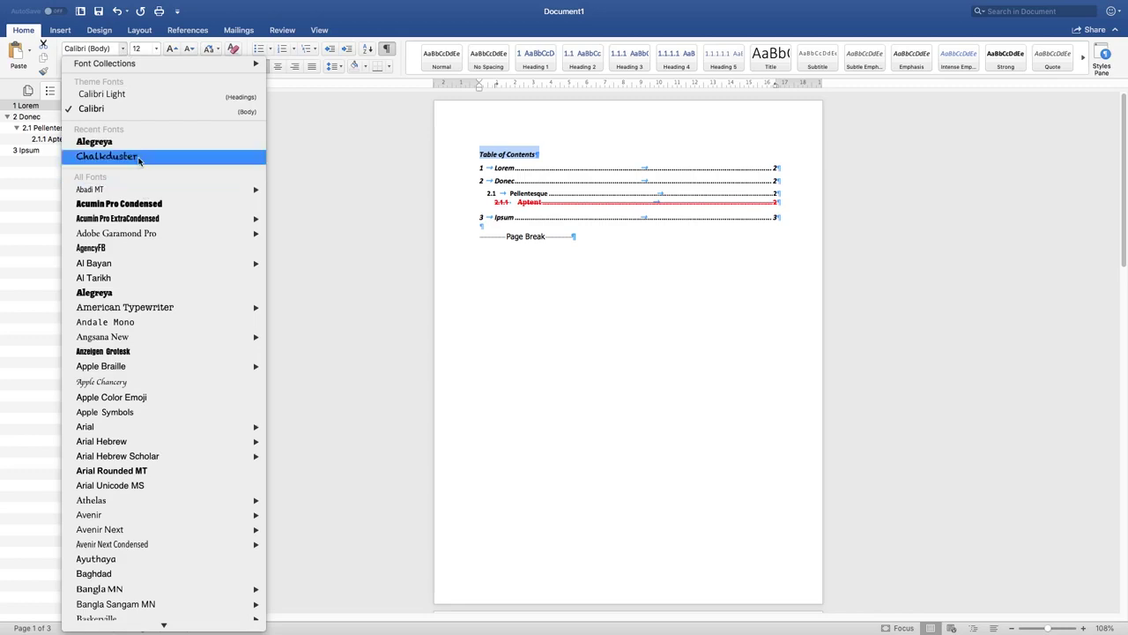
click(141, 158)
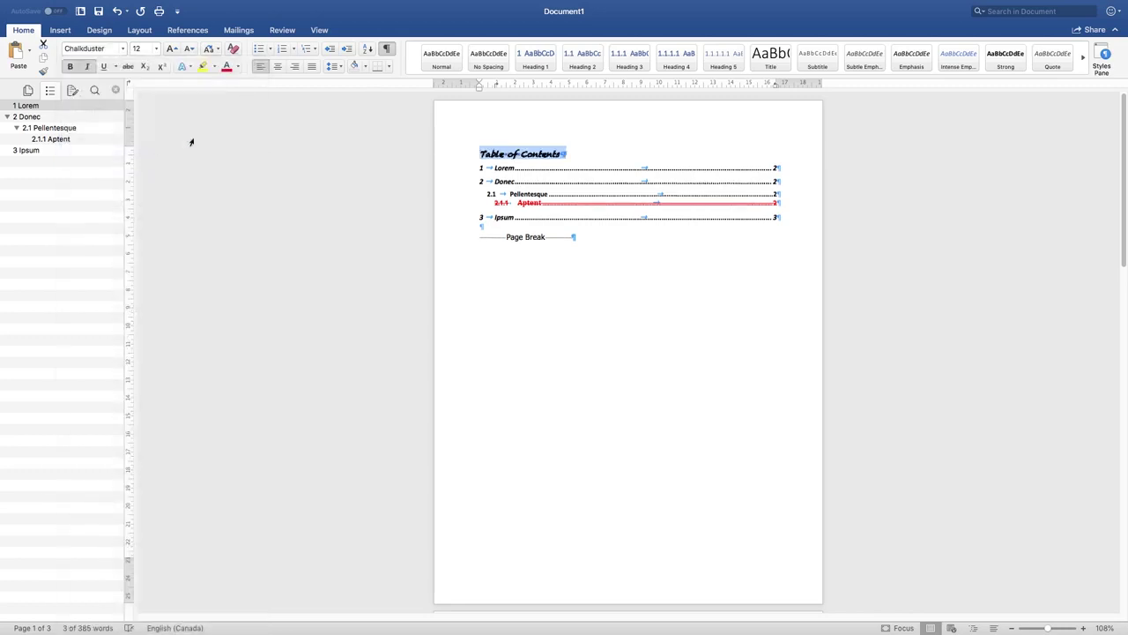
click(86, 67)
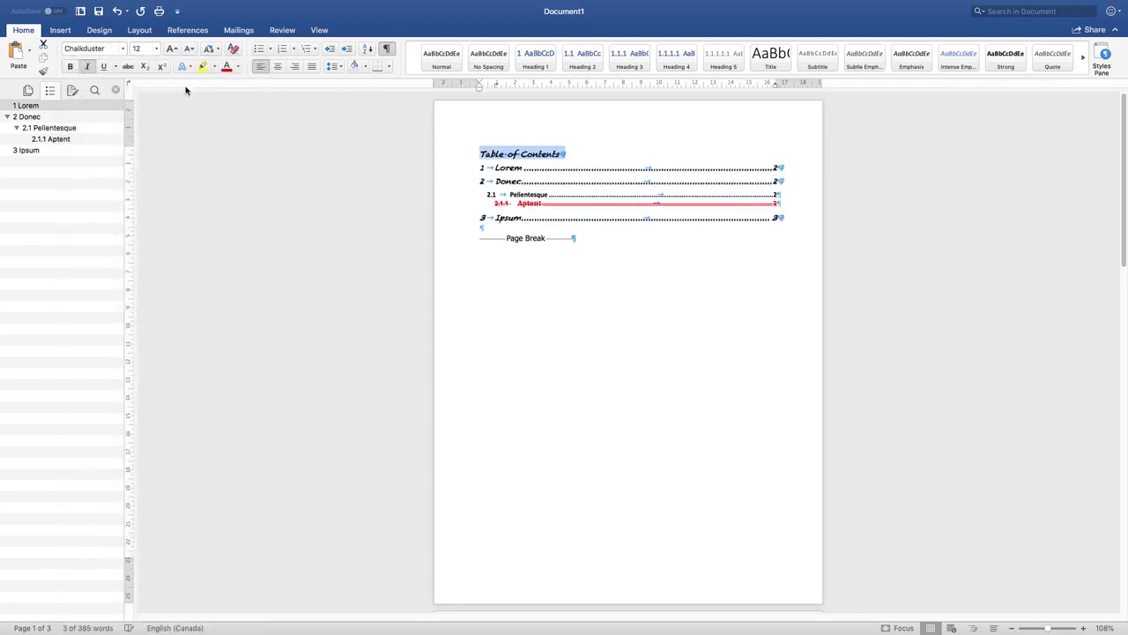